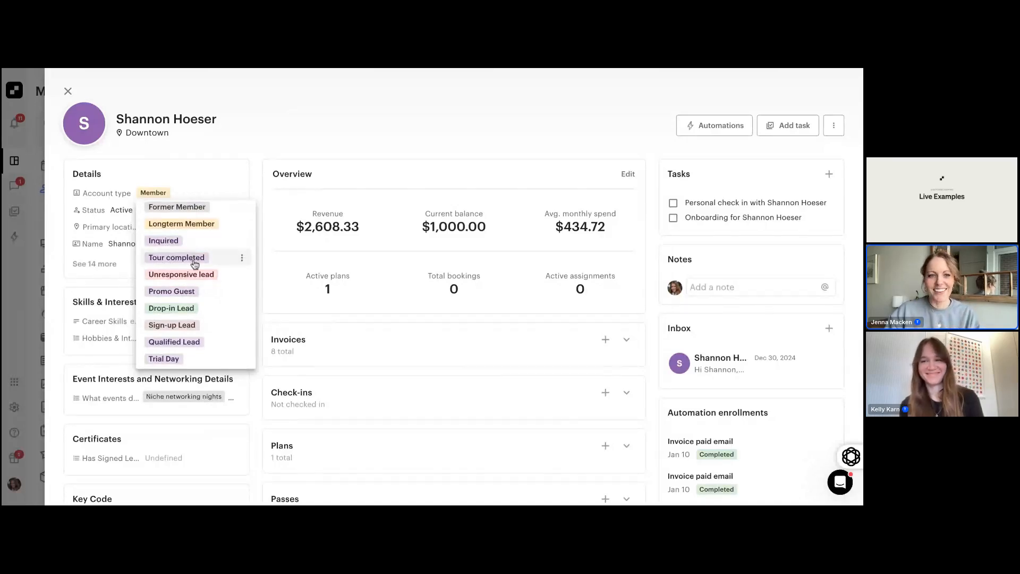
- Look through the member's available account types, open the form for adding a new type, and close the profile
scroll(196, 352, "down", 2)
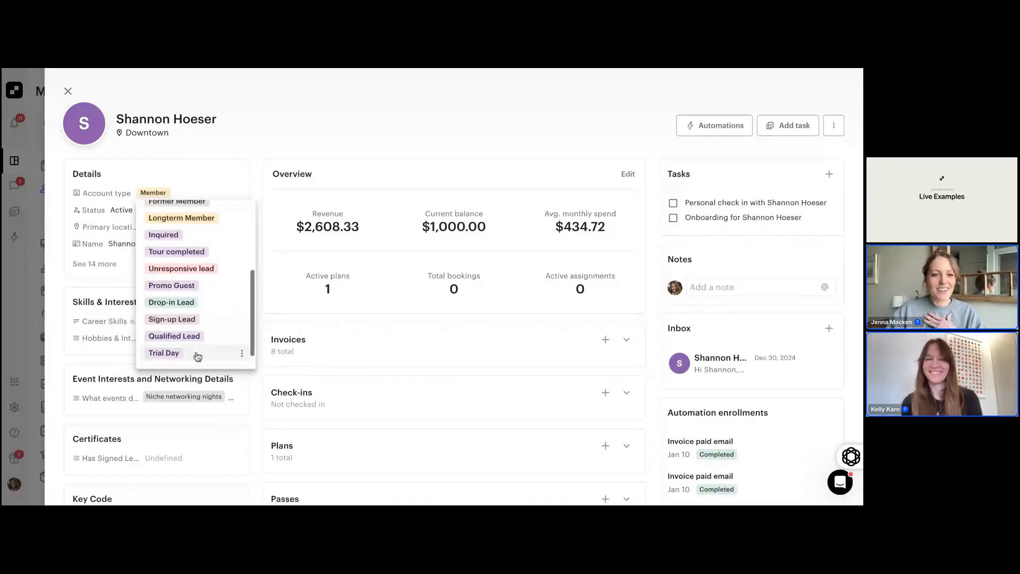
scroll(196, 356, "up", 5)
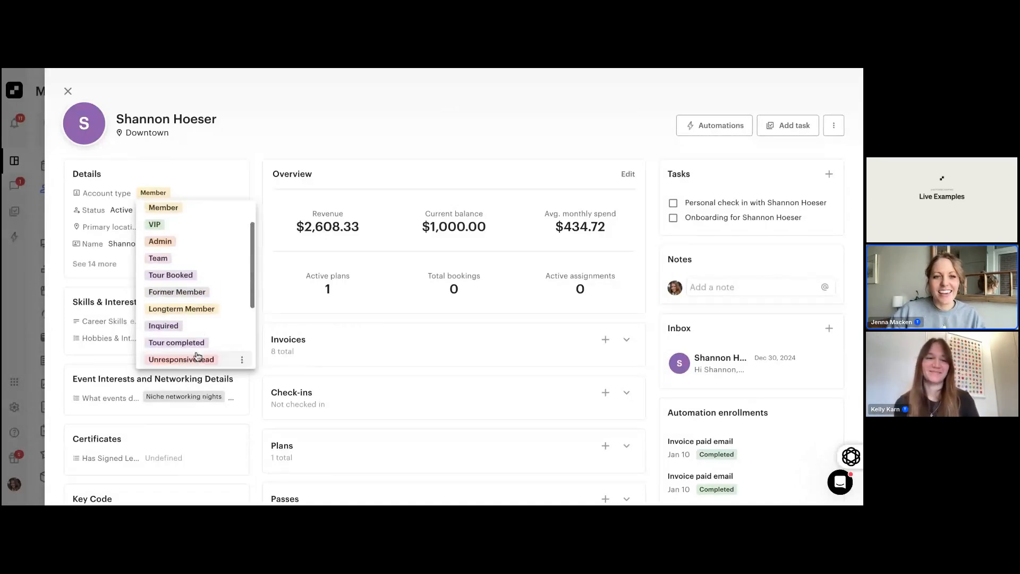
scroll(188, 280, "down", 5)
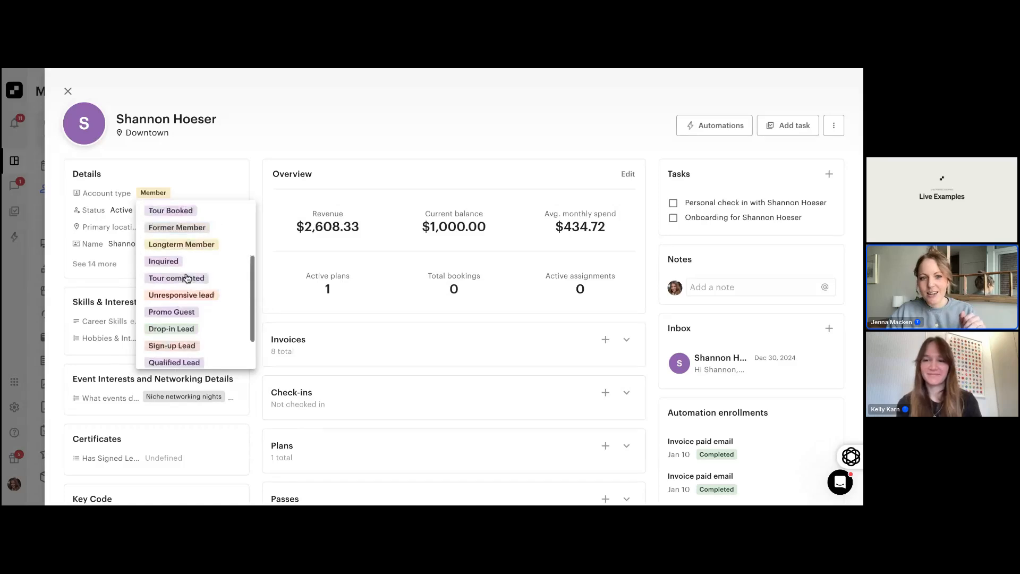
left_click(171, 357)
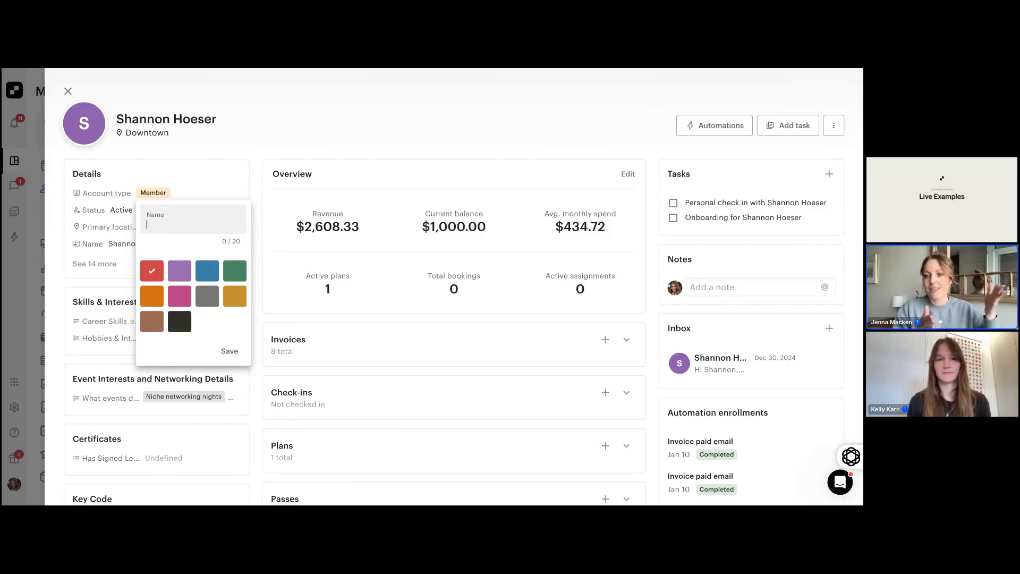
left_click(239, 149)
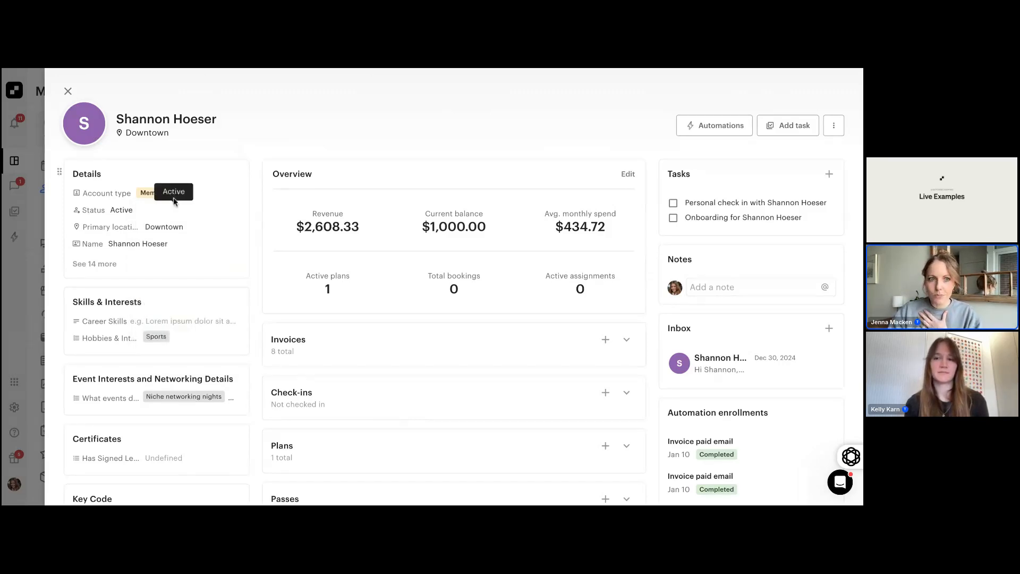
left_click(67, 91)
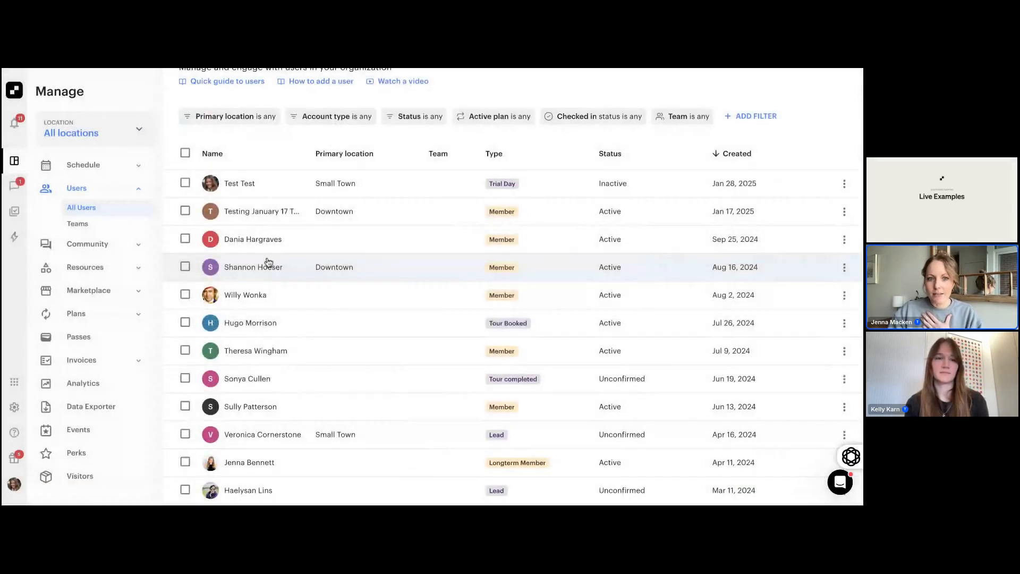
- Reopen the same member's profile, show the name and colour options for a new account type, and leave without saving
left_click(256, 265)
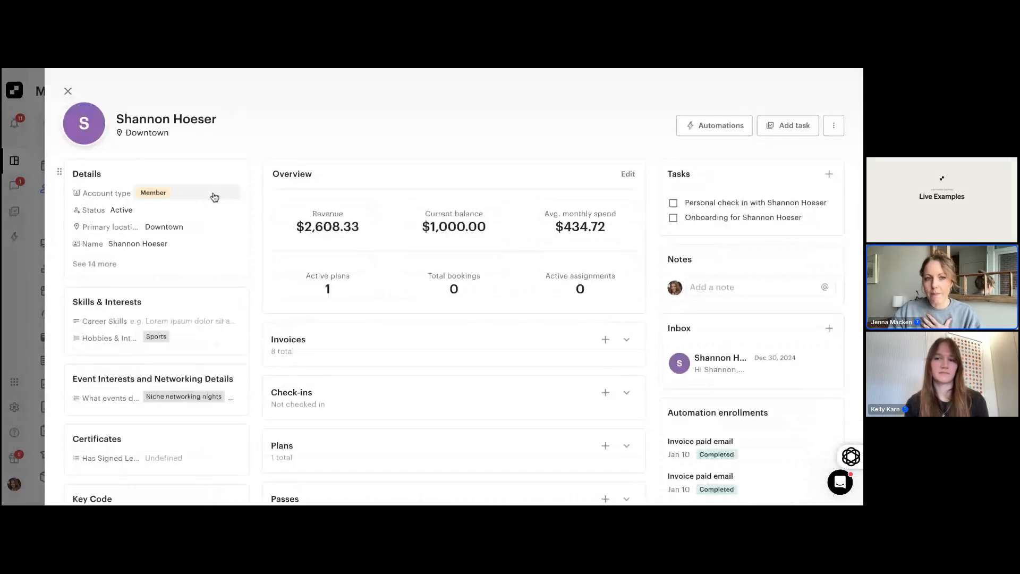
left_click(212, 194)
scroll(196, 329, "down", 2)
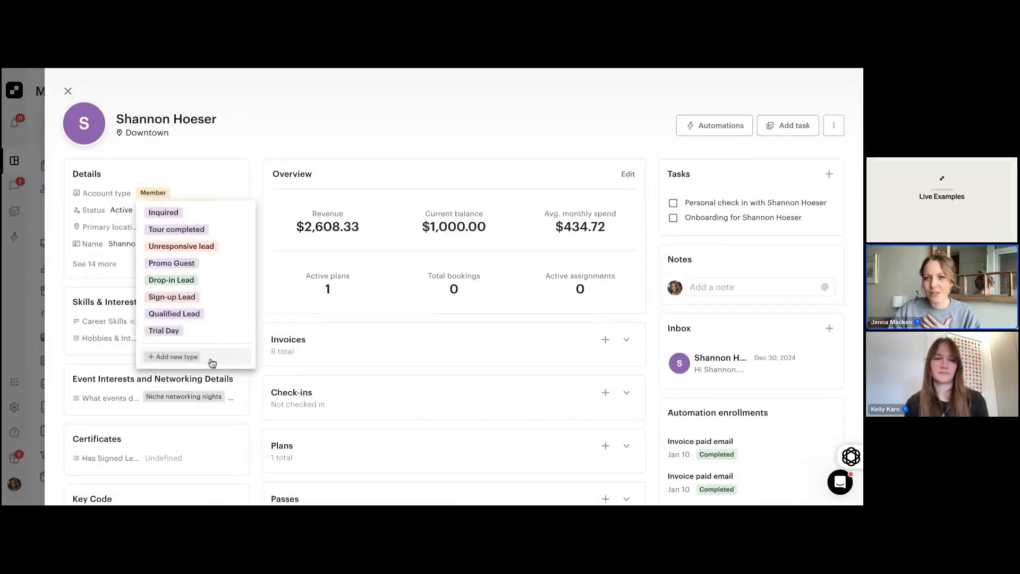
left_click(178, 357)
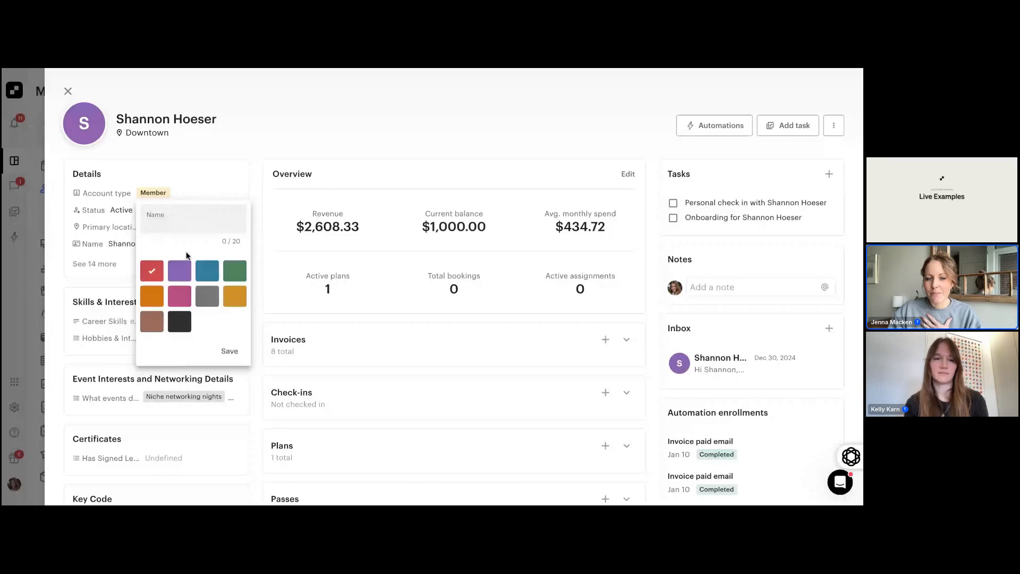
left_click(68, 91)
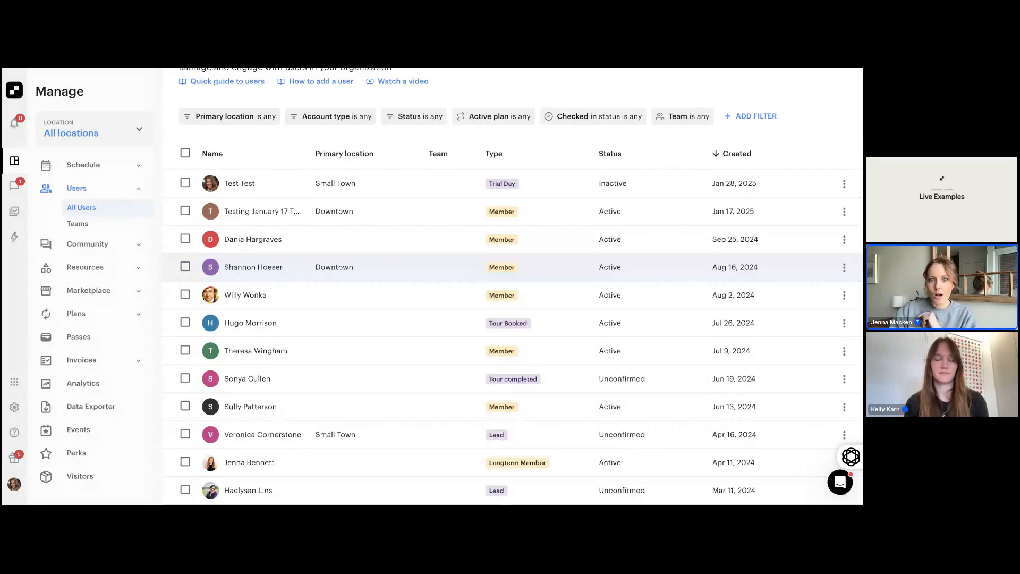
- Switch to the "New Tour Booking email notification with Kisi instructions" automation and examine its trigger and email step
key("ctrl+Tab")
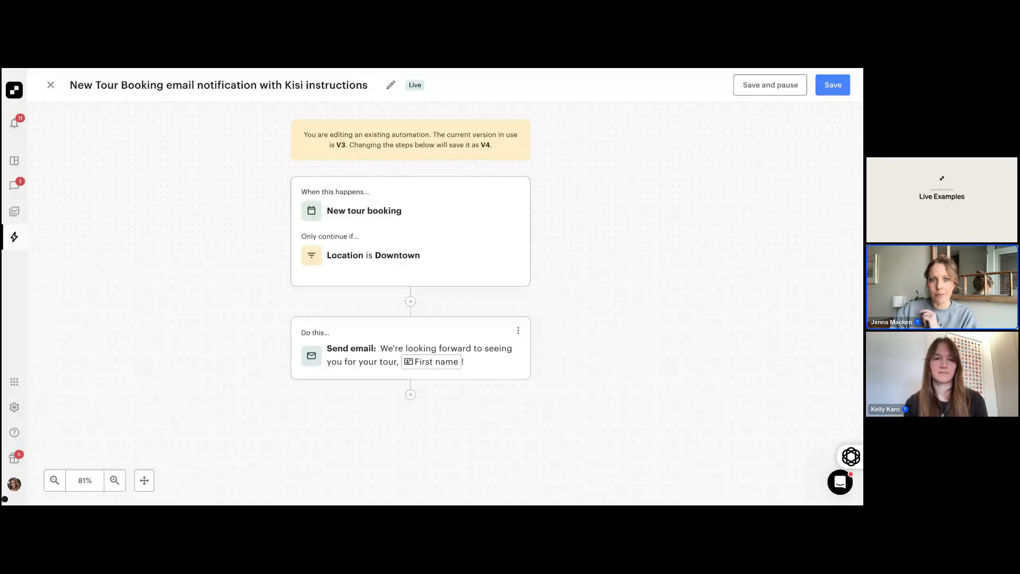
scroll(110, 282, "up", 1)
scroll(110, 282, "up", 1)
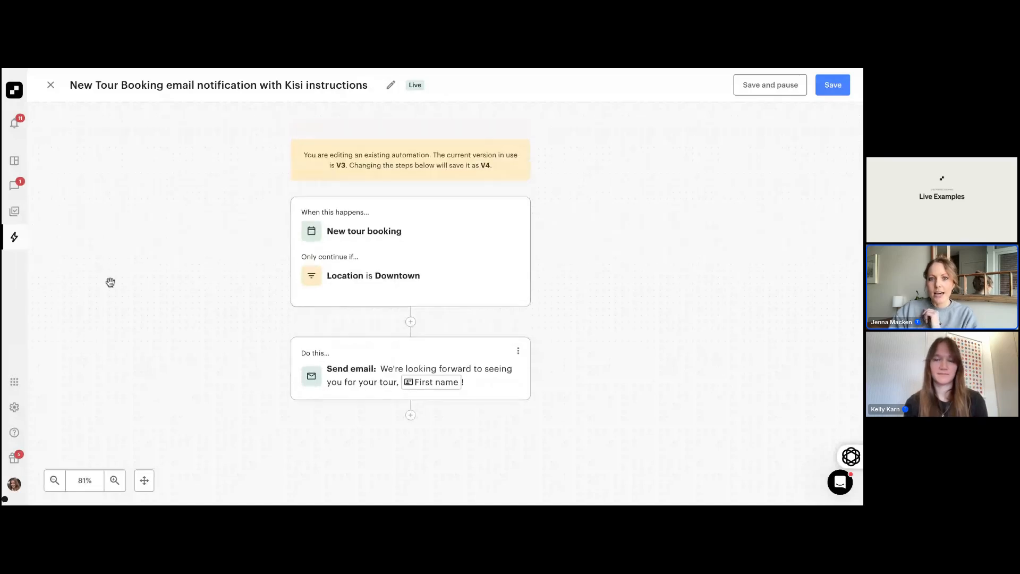
scroll(110, 282, "down", 1)
scroll(110, 282, "left", 1)
scroll(432, 275, "up", 1)
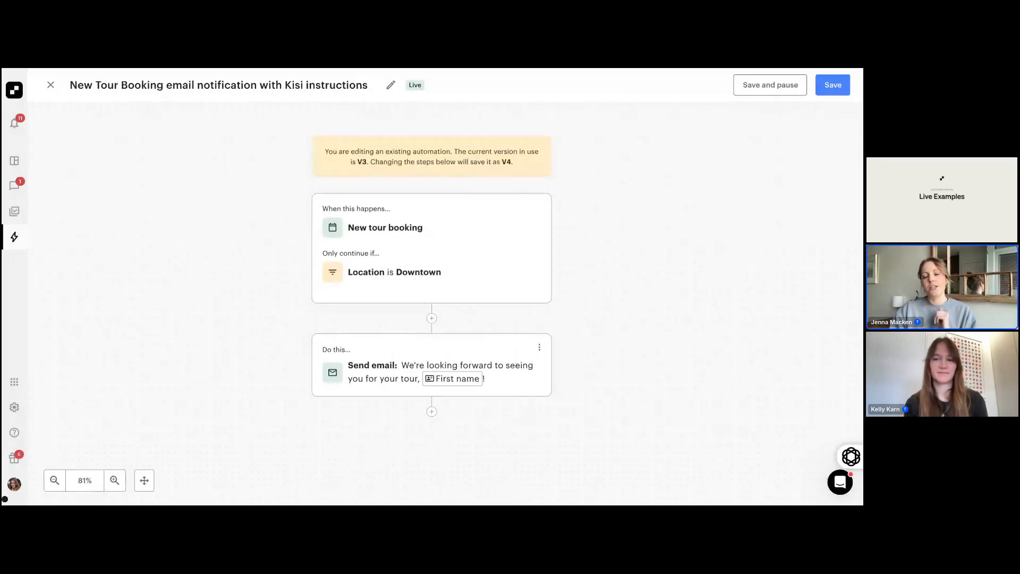
scroll(432, 274, "up", 1)
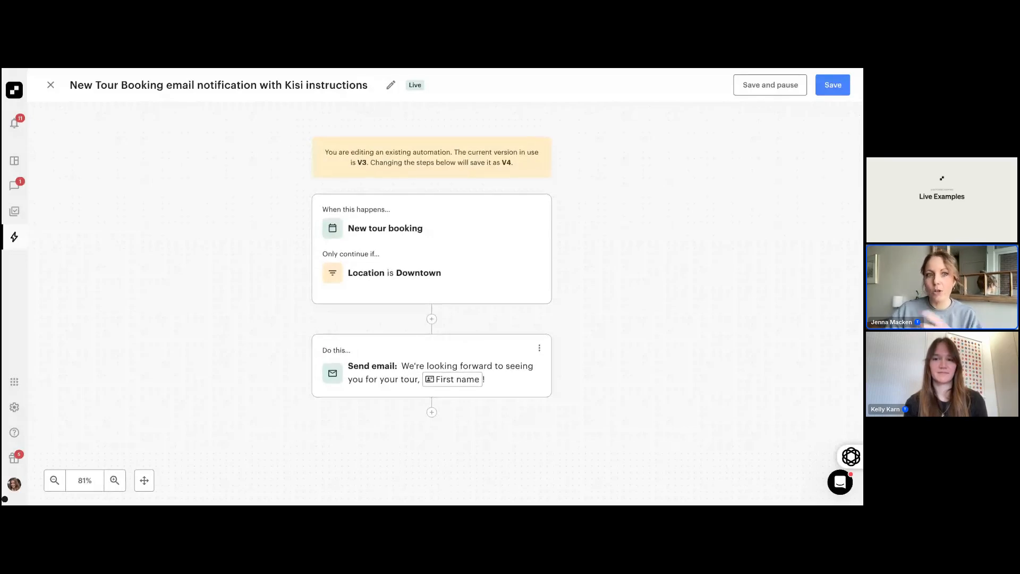
scroll(432, 274, "up", 1)
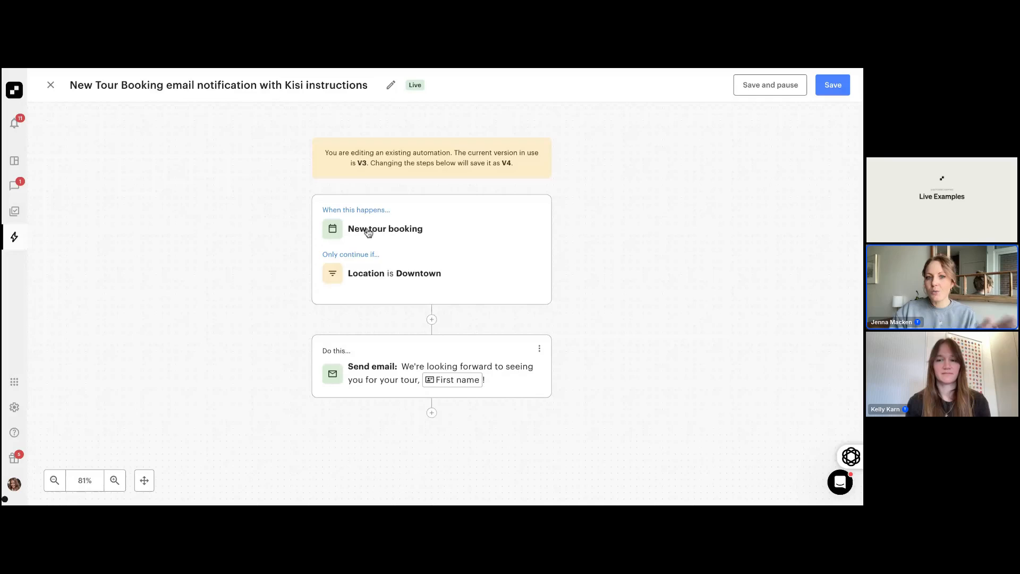
- Inspect the New tour booking trigger's Location condition and its selectable locations, leaving the trigger as it is
left_click(411, 242)
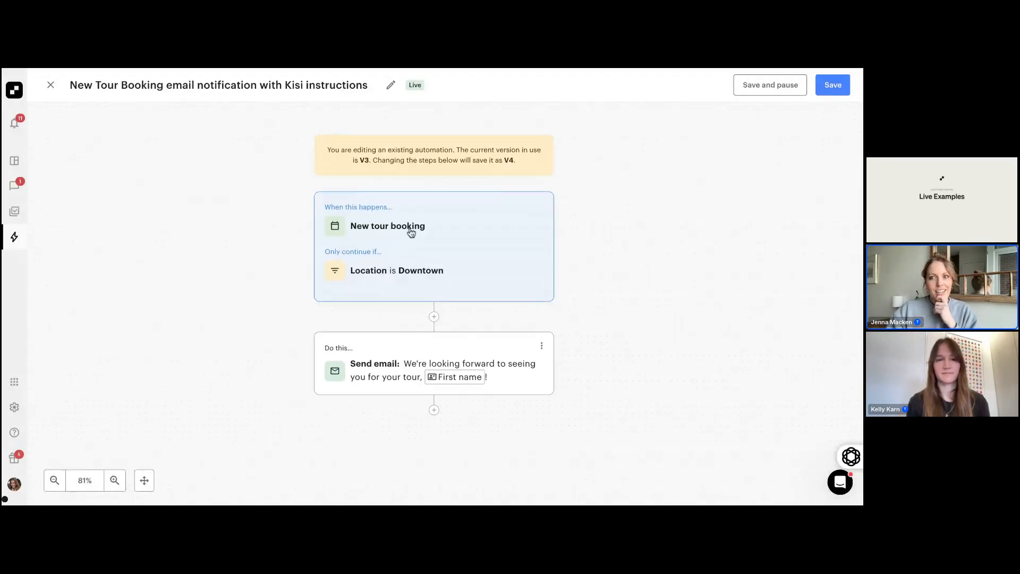
left_click(424, 242)
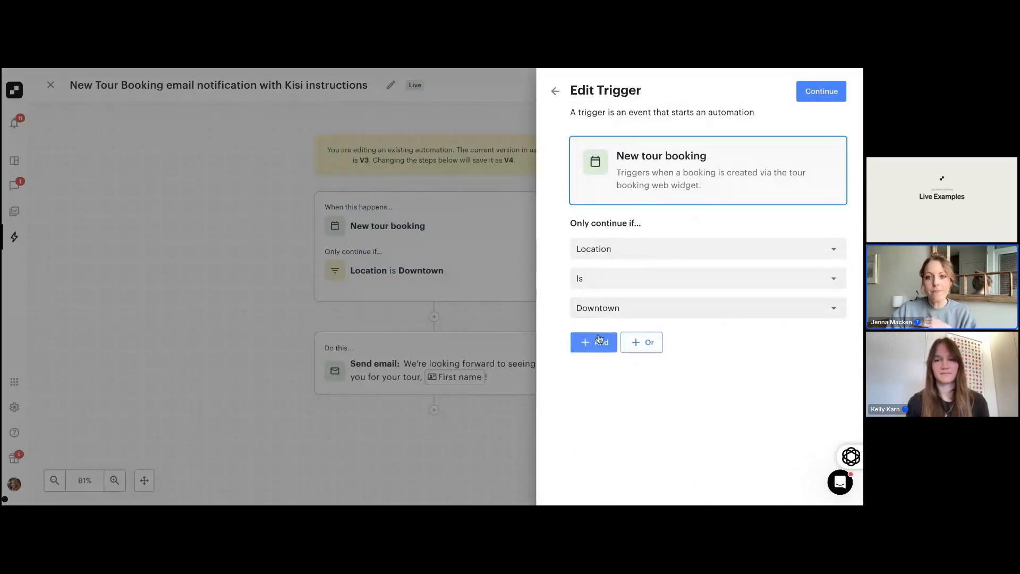
left_click(616, 307)
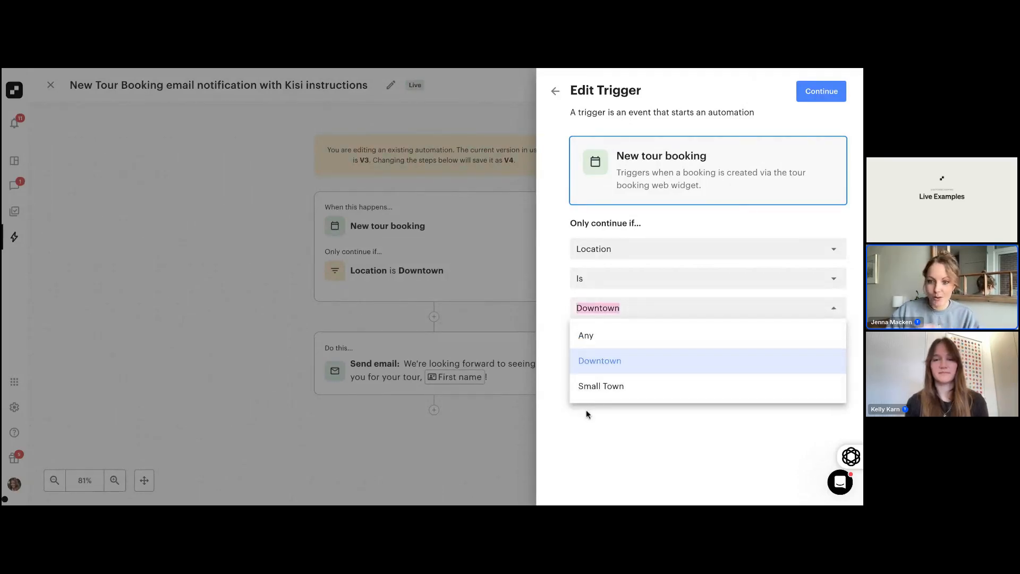
left_click(586, 428)
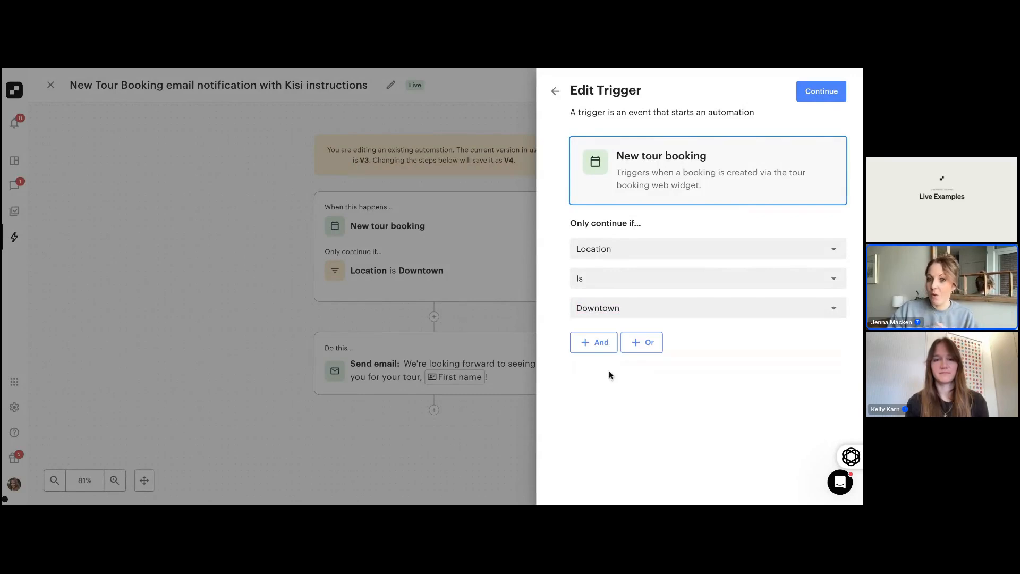
left_click(556, 93)
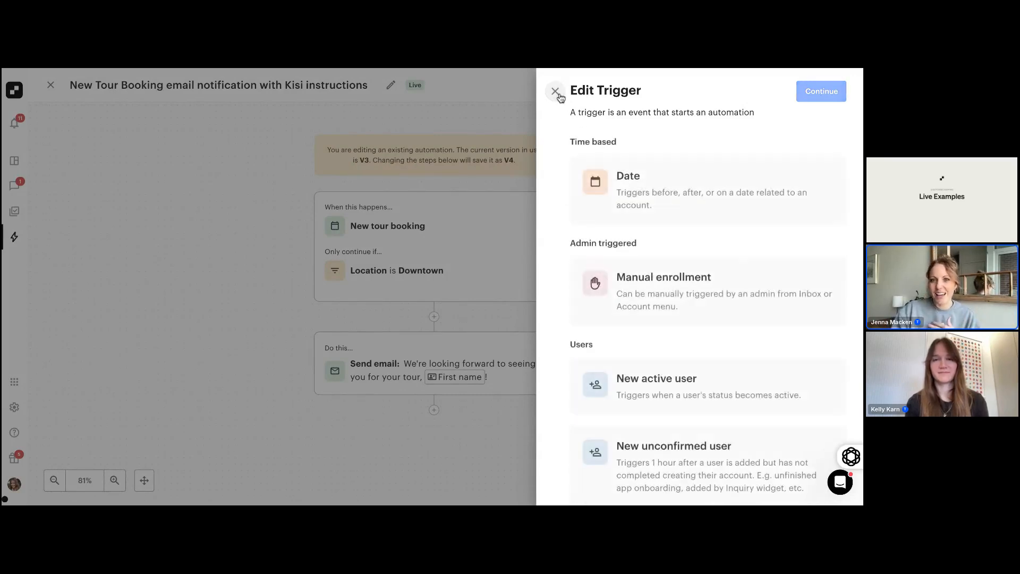
left_click(557, 94)
- Open the Send email step and separate the "Hi First name!" greeting from the rest of the body with a blank line
left_click(383, 366)
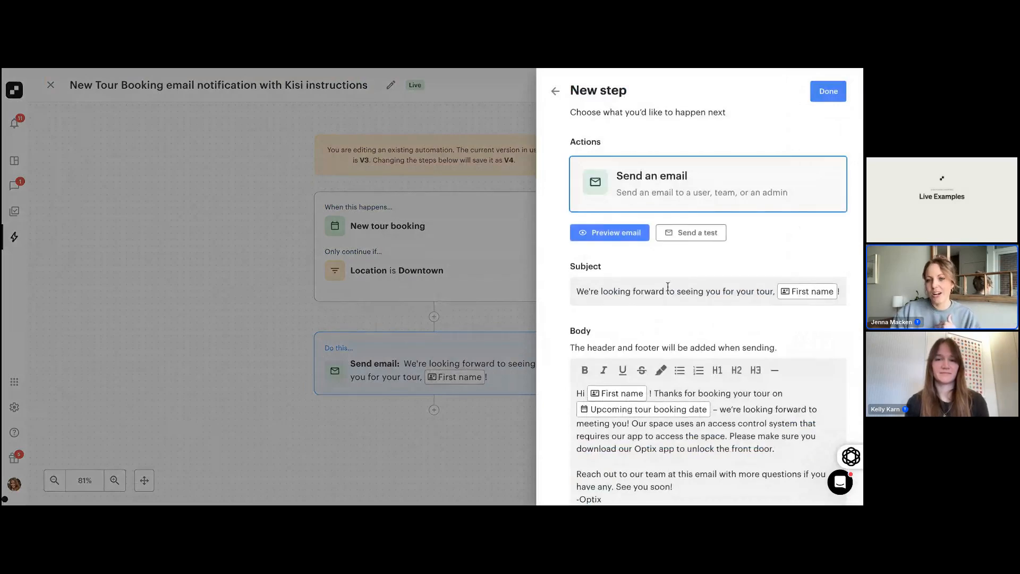
scroll(656, 335, "down", 3)
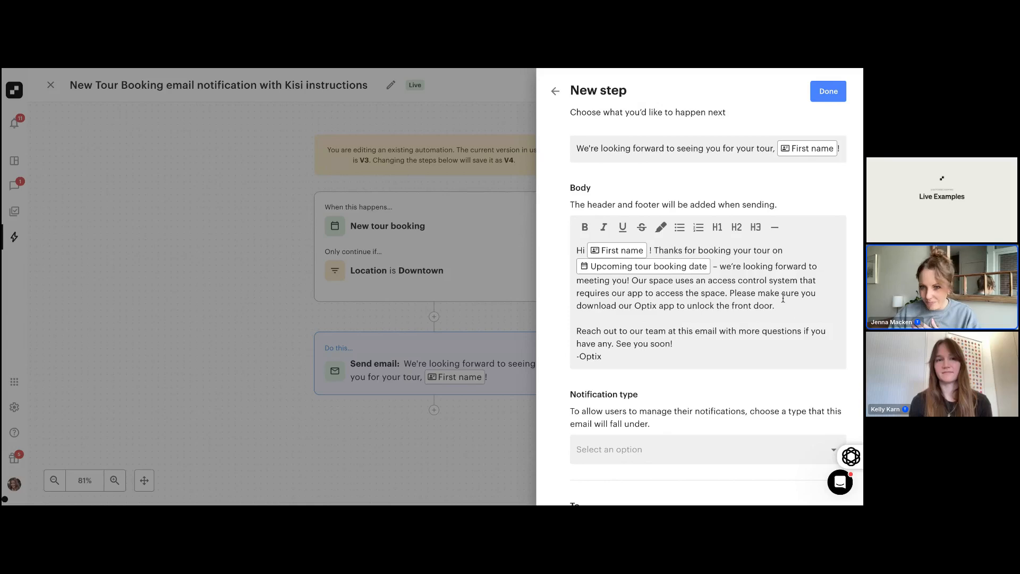
scroll(600, 309, "up", 3)
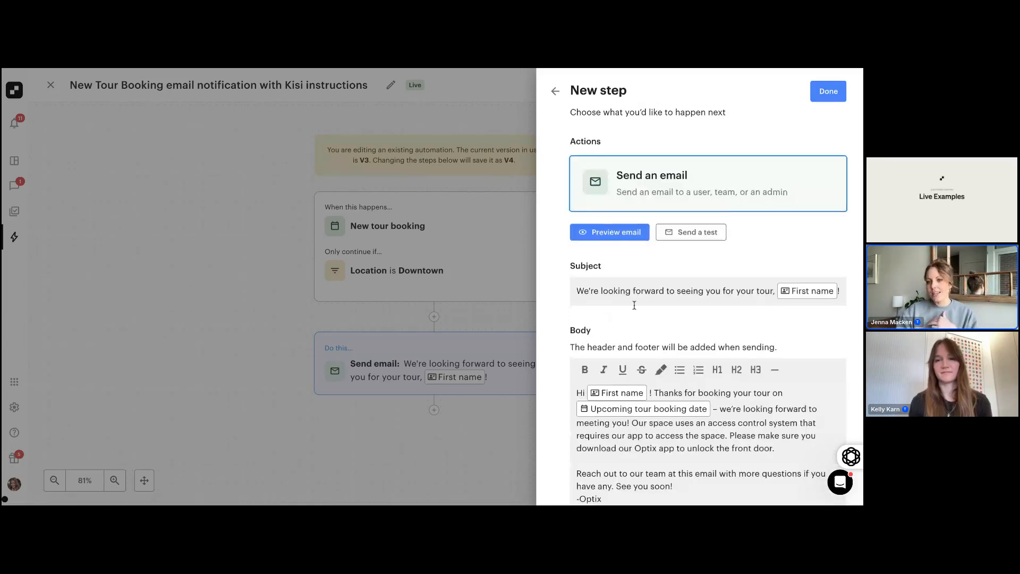
scroll(634, 305, "down", 1)
scroll(633, 306, "down", 1)
scroll(634, 306, "down", 2)
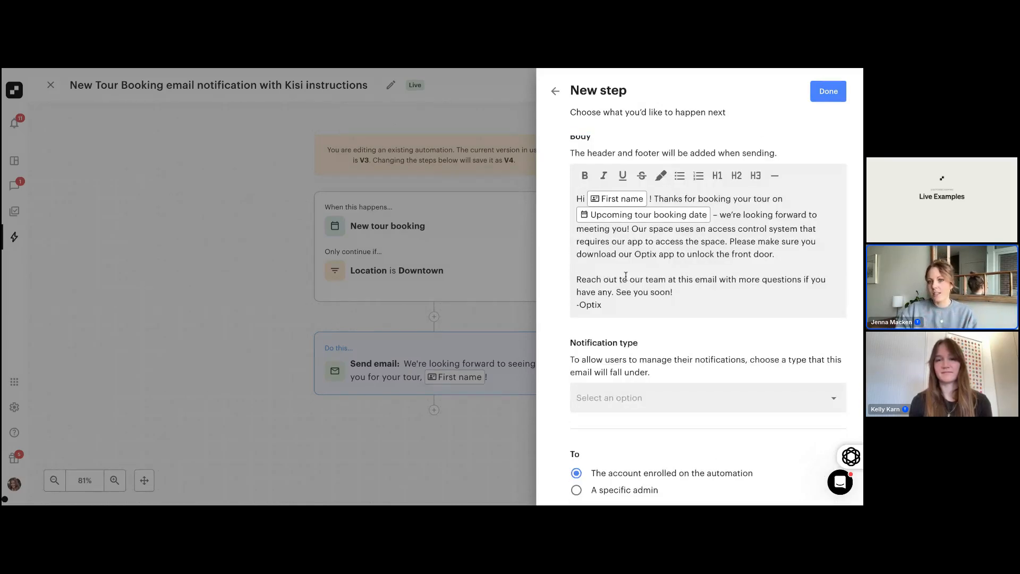
left_click(651, 200)
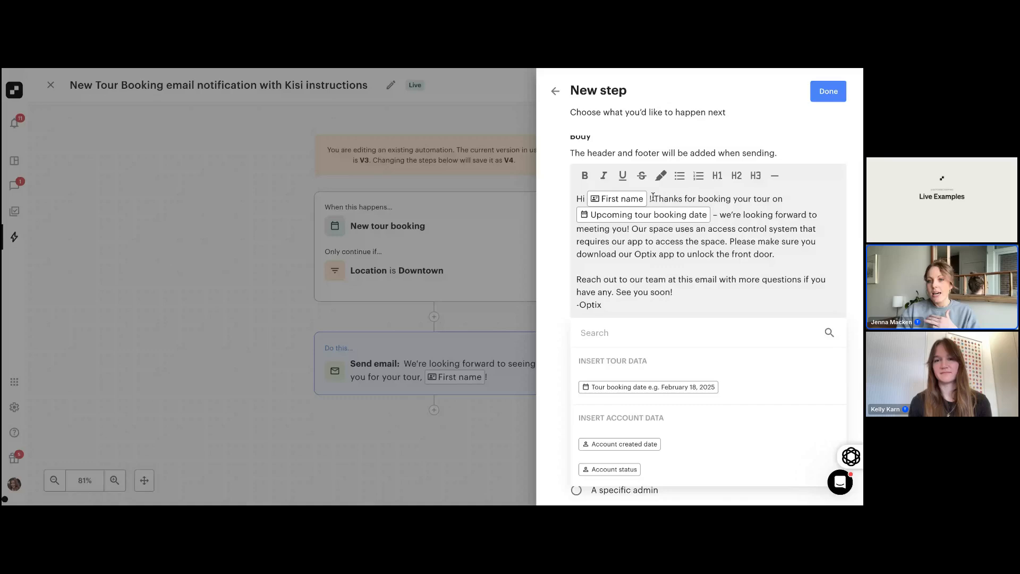
key("Return")
key("Return")
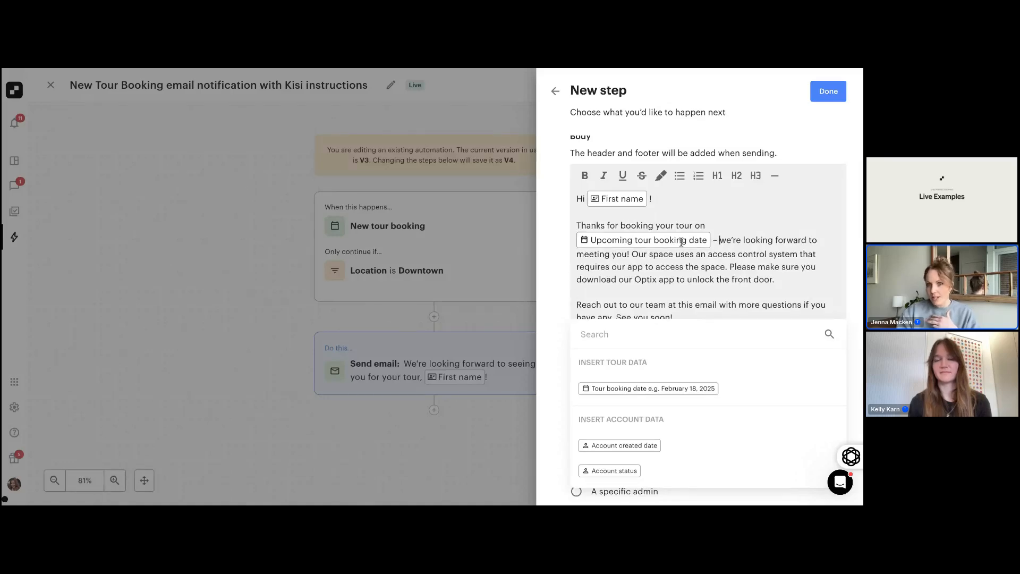
- Browse the tour, account and custom property data that can be inserted into the email body
scroll(610, 296, "down", 1)
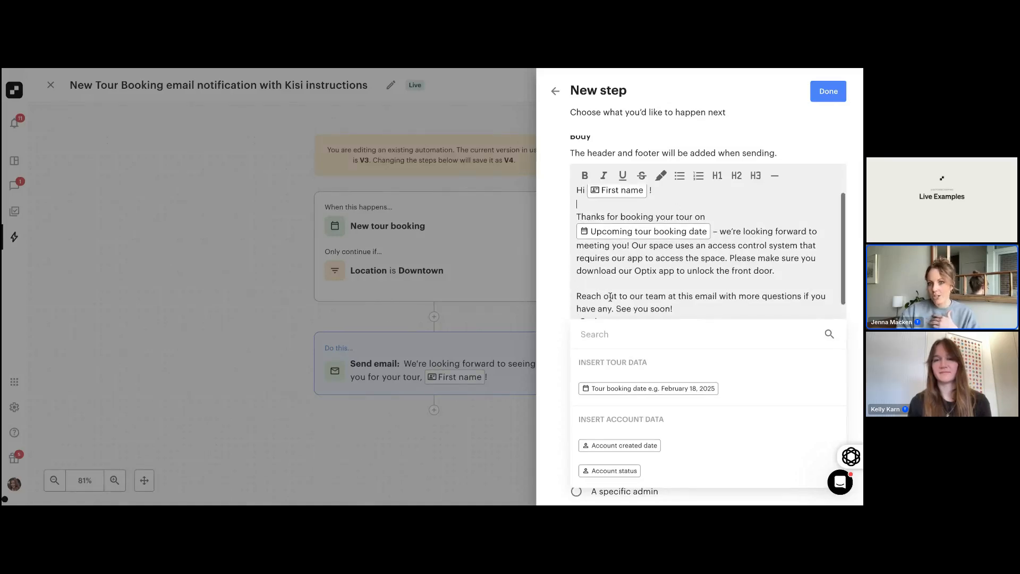
scroll(605, 405, "down", 1)
scroll(604, 406, "down", 5)
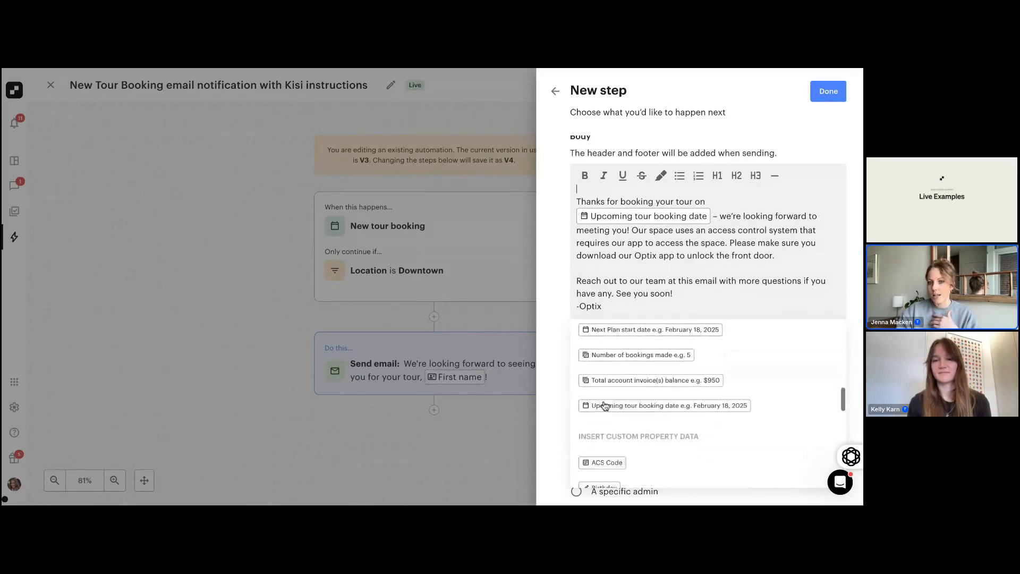
scroll(605, 405, "up", 10)
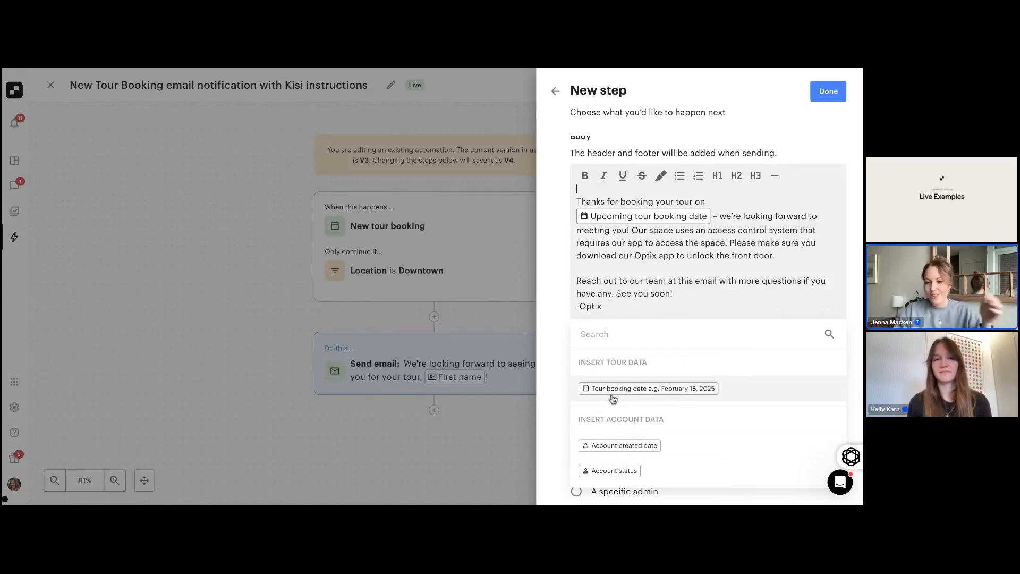
scroll(634, 258, "up", 1)
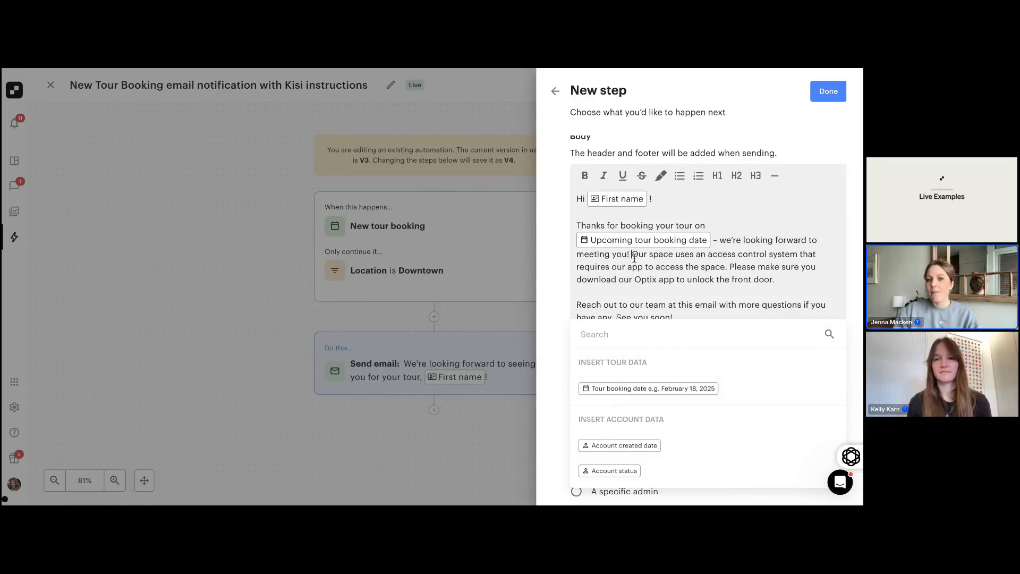
left_click(553, 244)
- Check which connected admin email accounts the automation email can be sent from, without choosing one
scroll(553, 243, "down", 5)
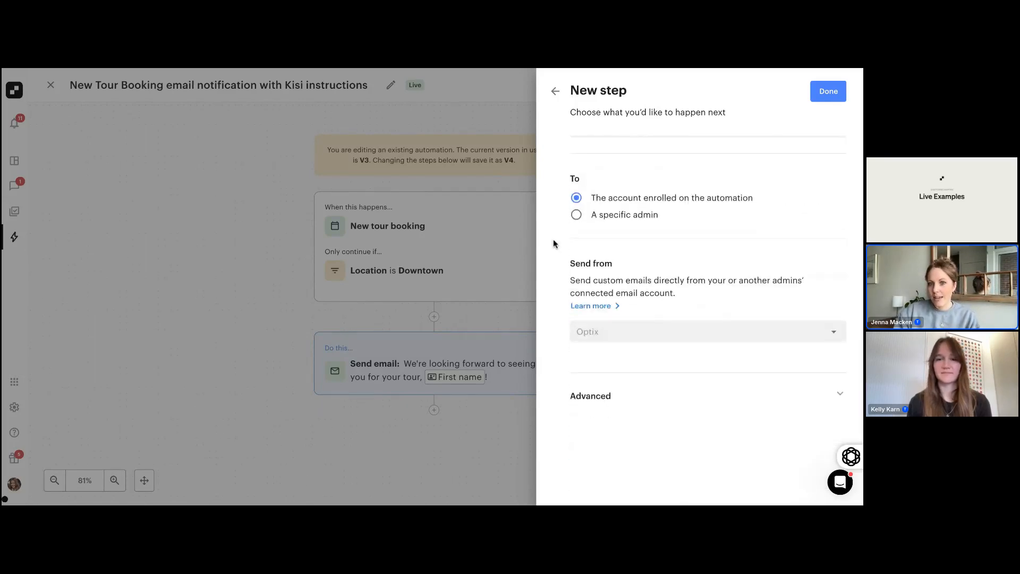
left_click(611, 329)
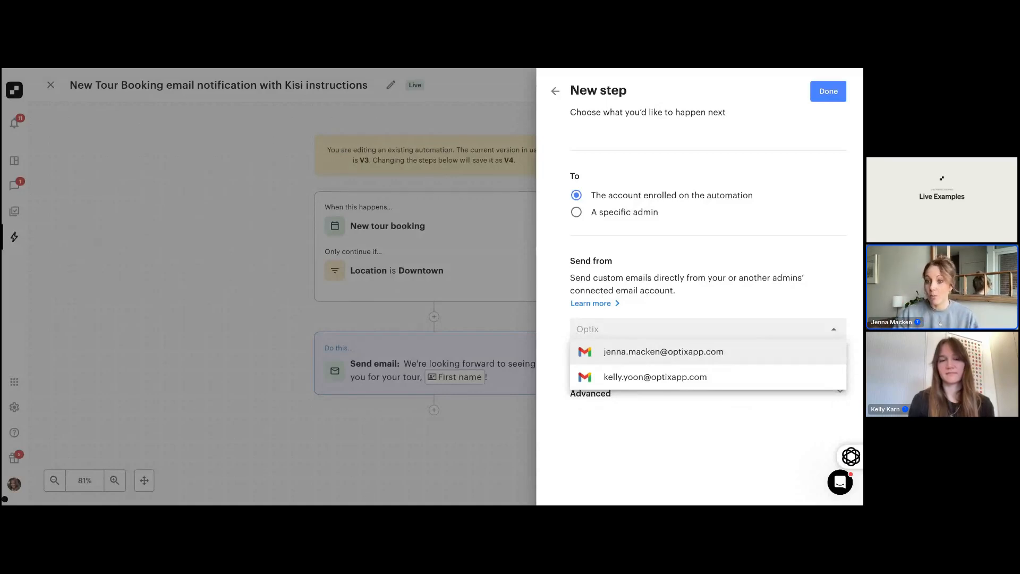
left_click(664, 301)
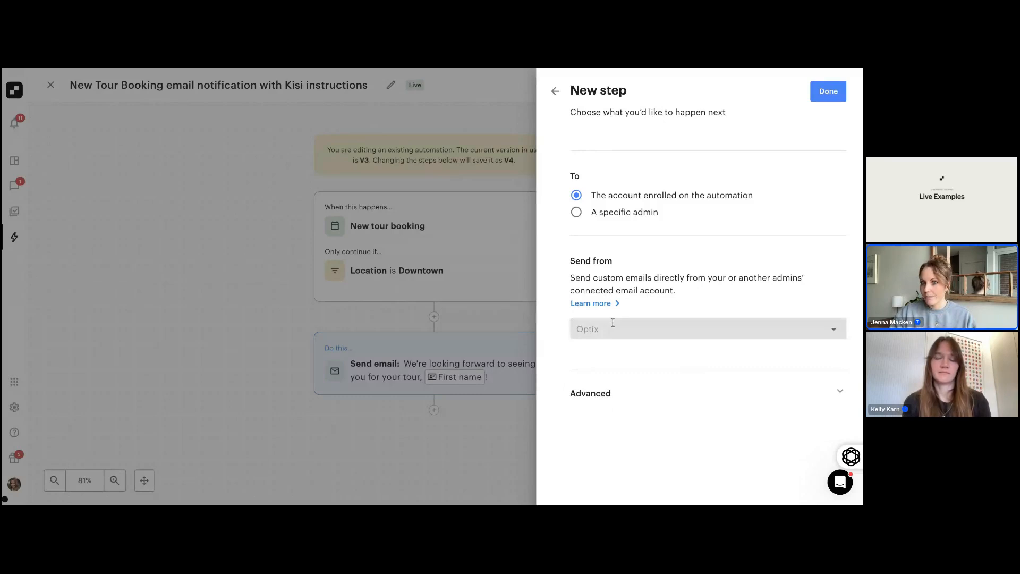
- Set the email's notification type to Transactional
scroll(613, 322, "down", 2)
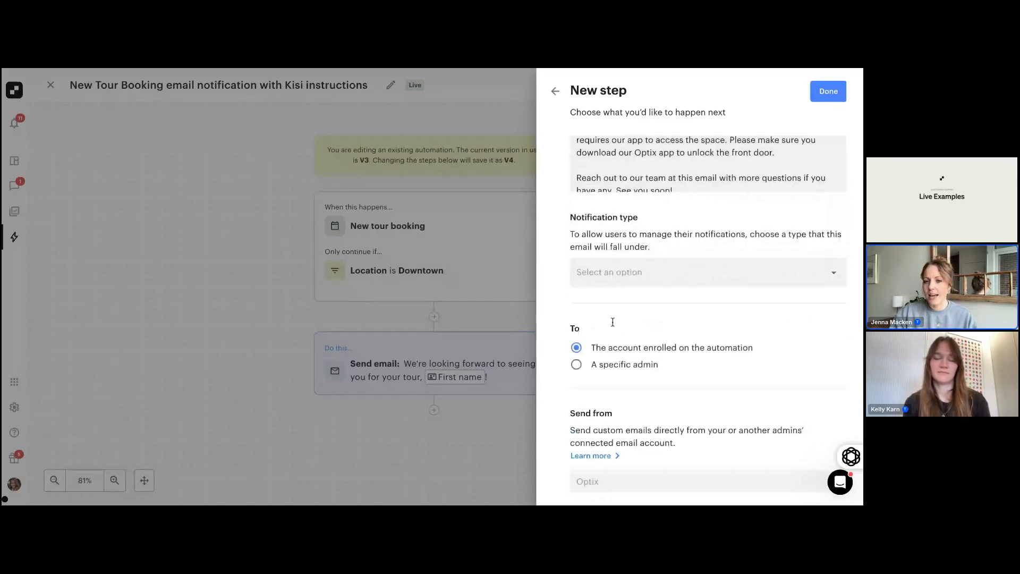
left_click(598, 279)
left_click(605, 330)
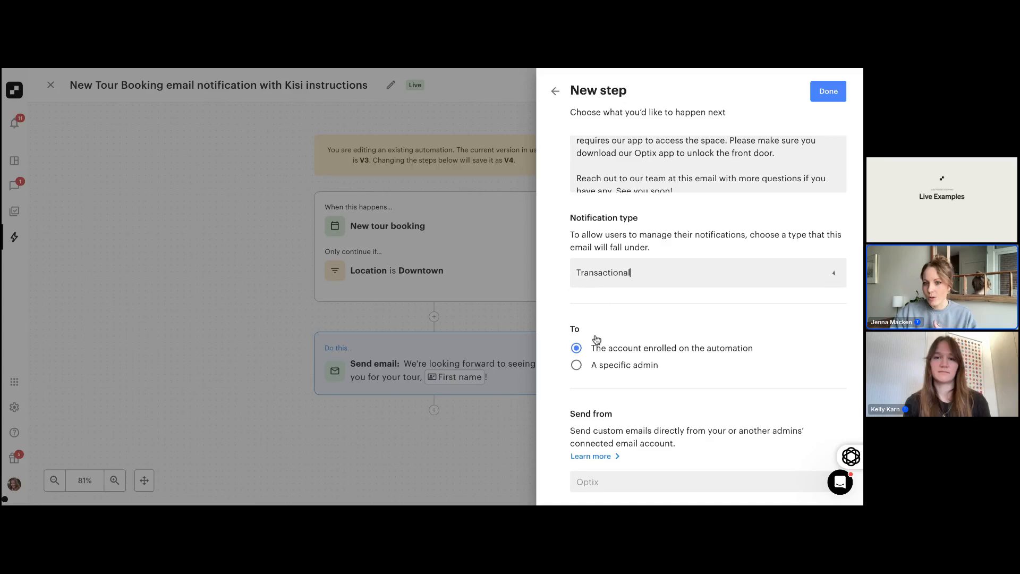
- Choose a connected admin email account as the sender and finish the Send email step
left_click(632, 273)
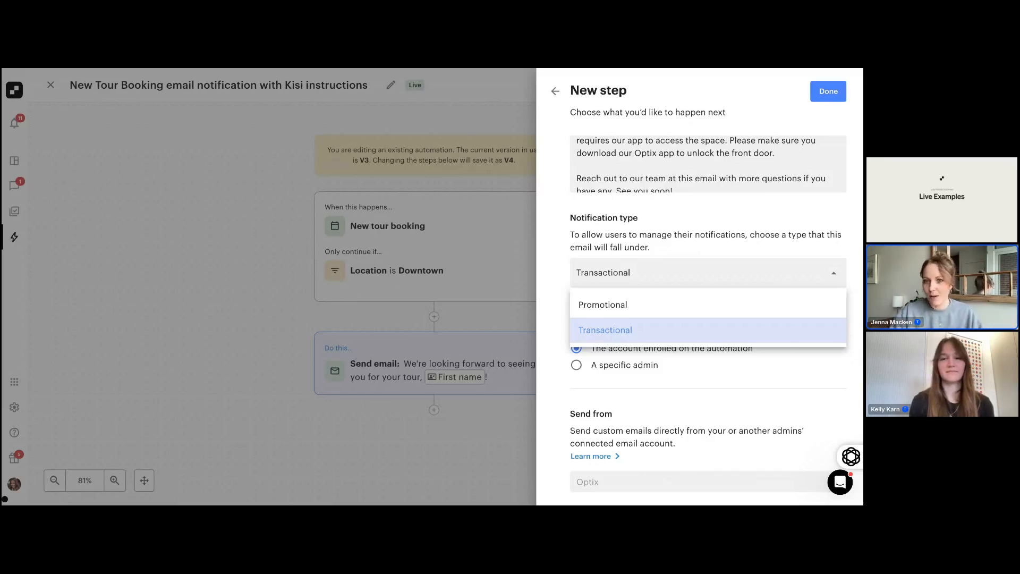
left_click(858, 117)
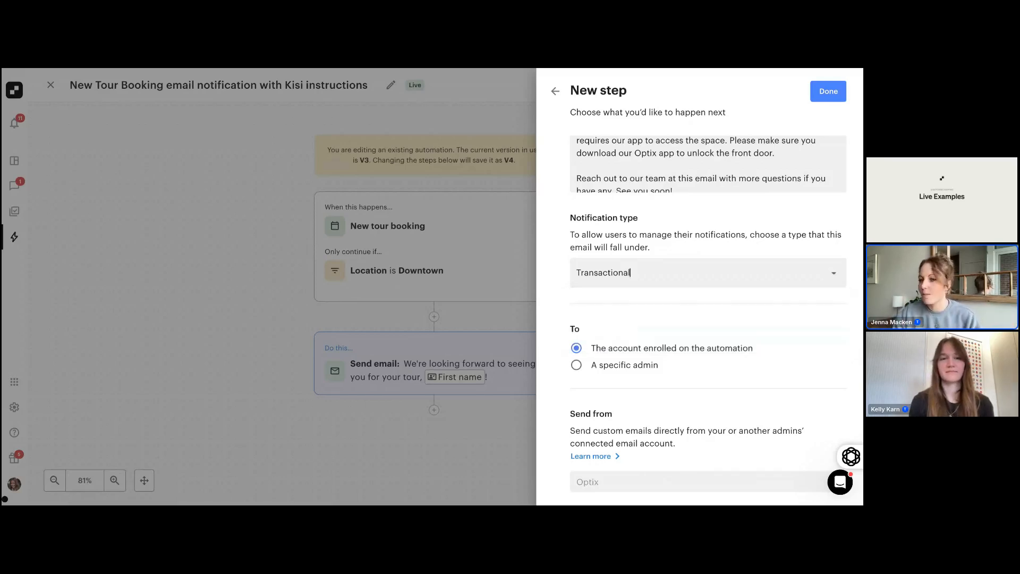
left_click(831, 94)
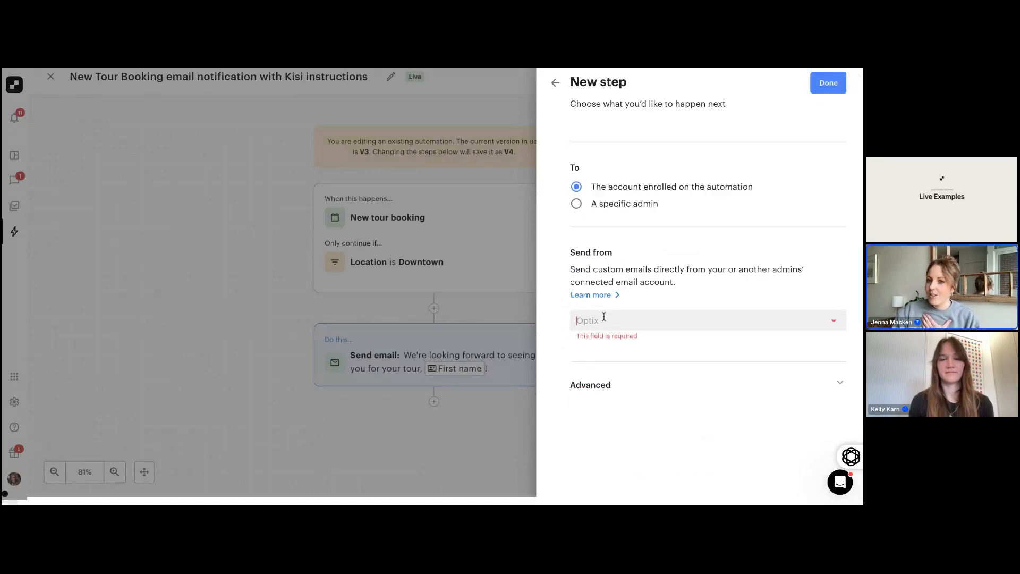
left_click(604, 319)
left_click(598, 350)
left_click(826, 85)
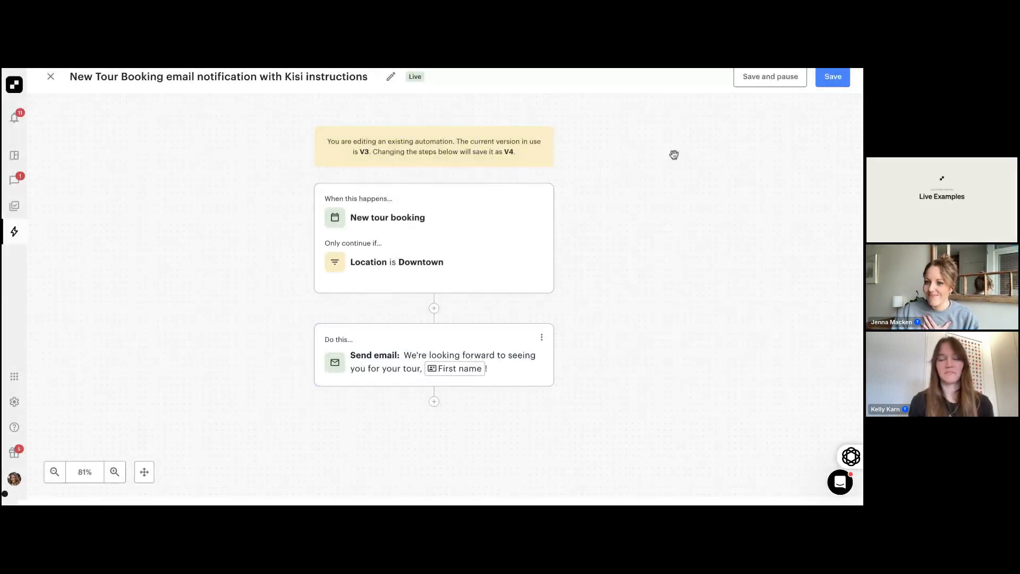
- Review the automation's workflow and open its New tour booking trigger, then return without making changes
scroll(572, 266, "down", 1)
scroll(412, 313, "down", 2)
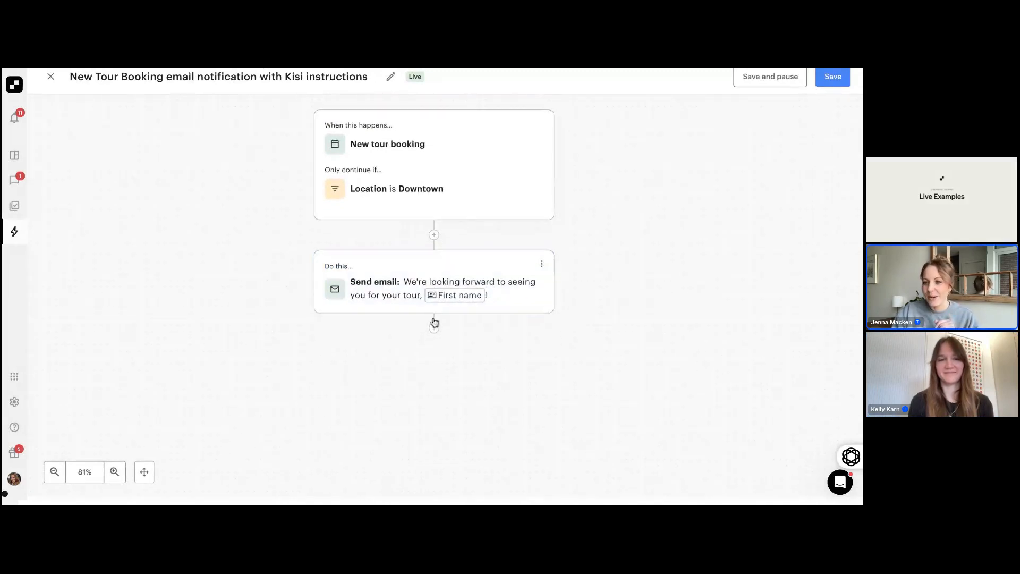
scroll(434, 322, "down", 2)
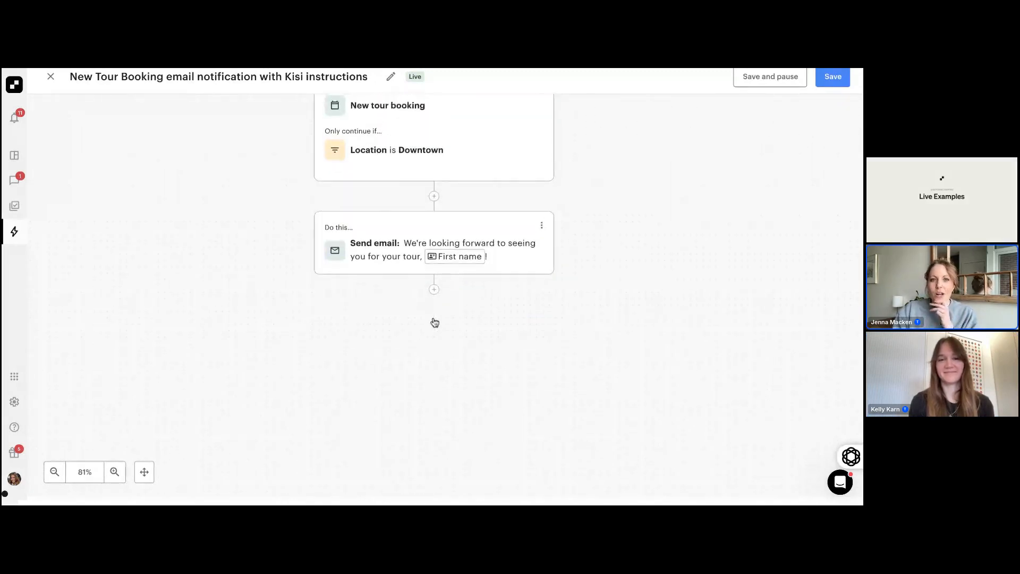
scroll(434, 318, "up", 2)
left_click(407, 168)
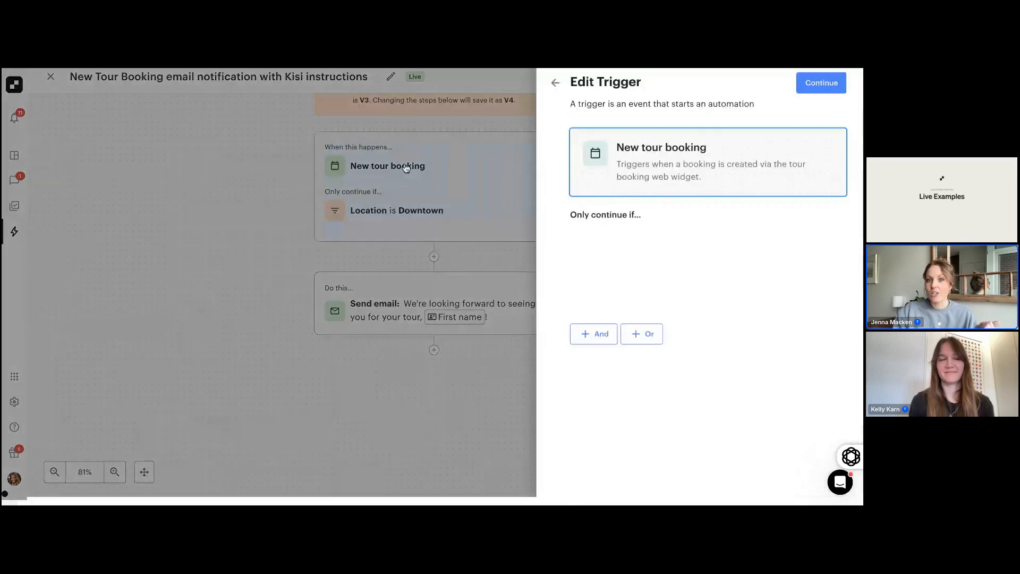
left_click(555, 83)
left_click(554, 82)
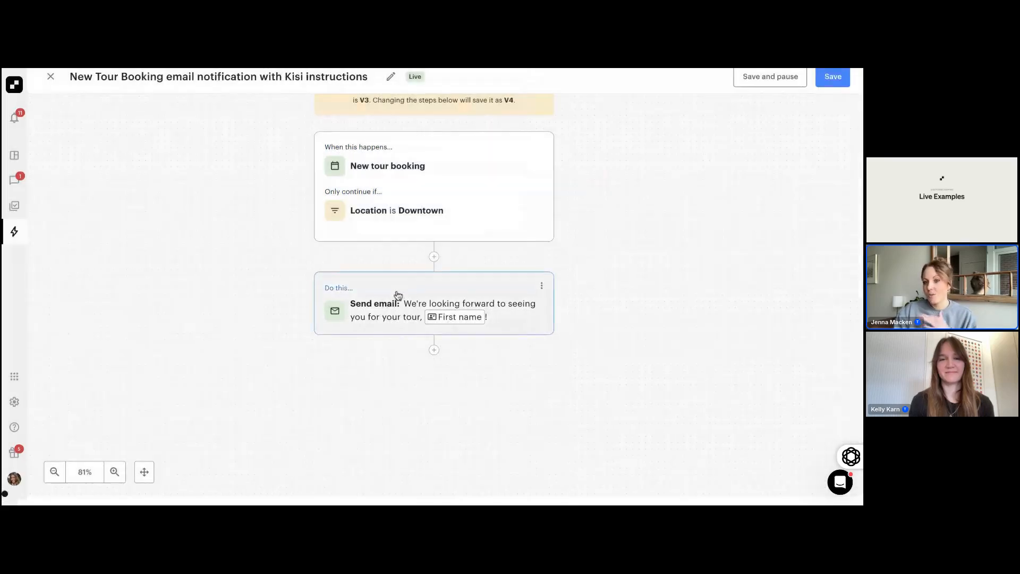
- Add a Delay after the first email that waits until 1 day before the upcoming tour booking date
left_click(434, 350)
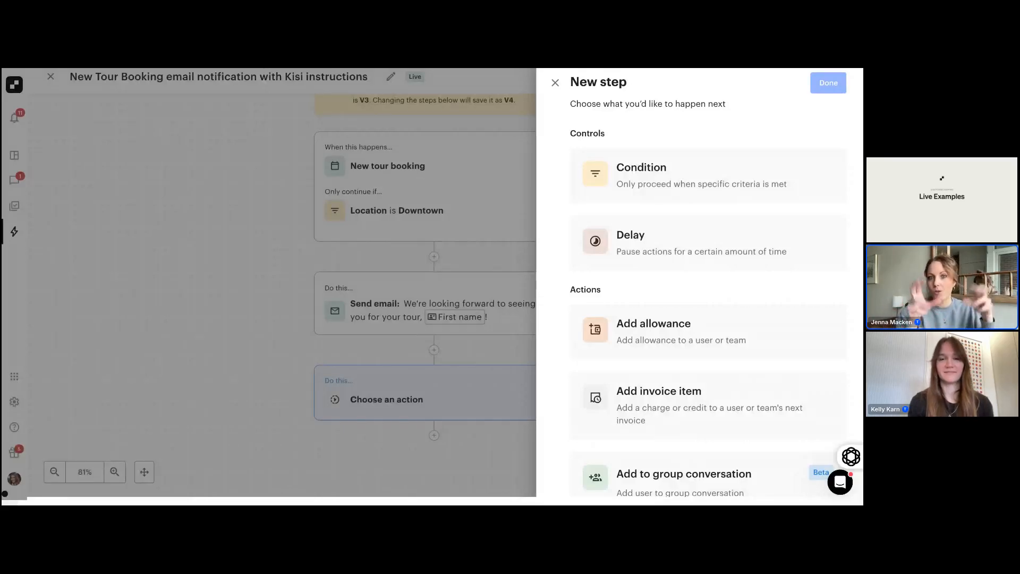
left_click(688, 244)
left_click(576, 249)
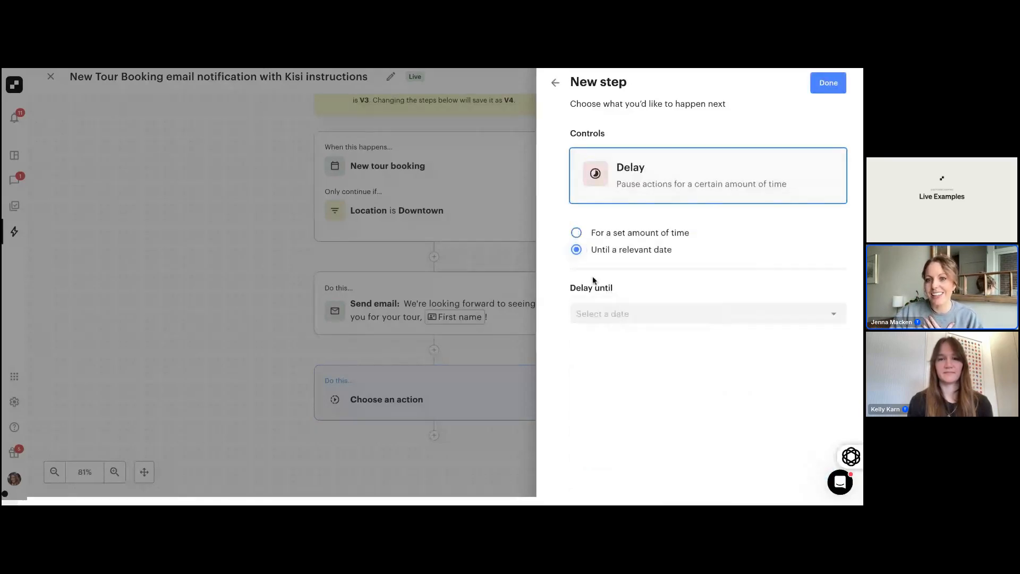
left_click(596, 315)
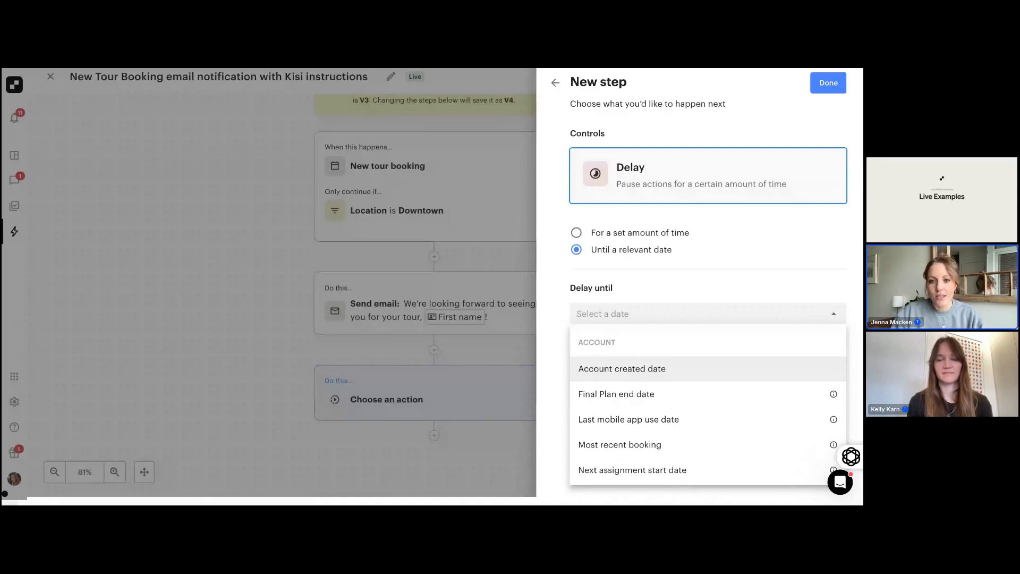
type("tour")
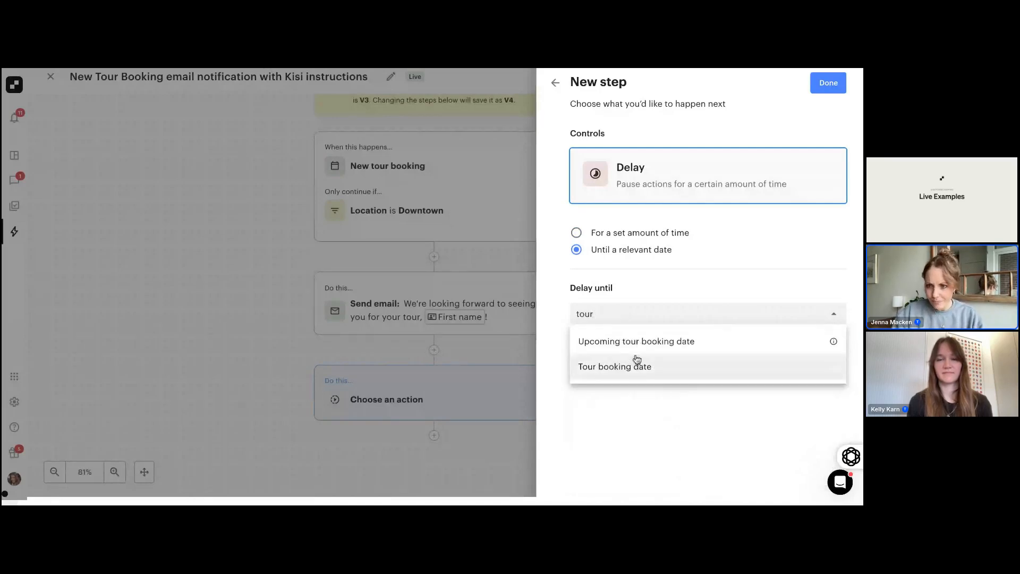
mouse_move(833, 343)
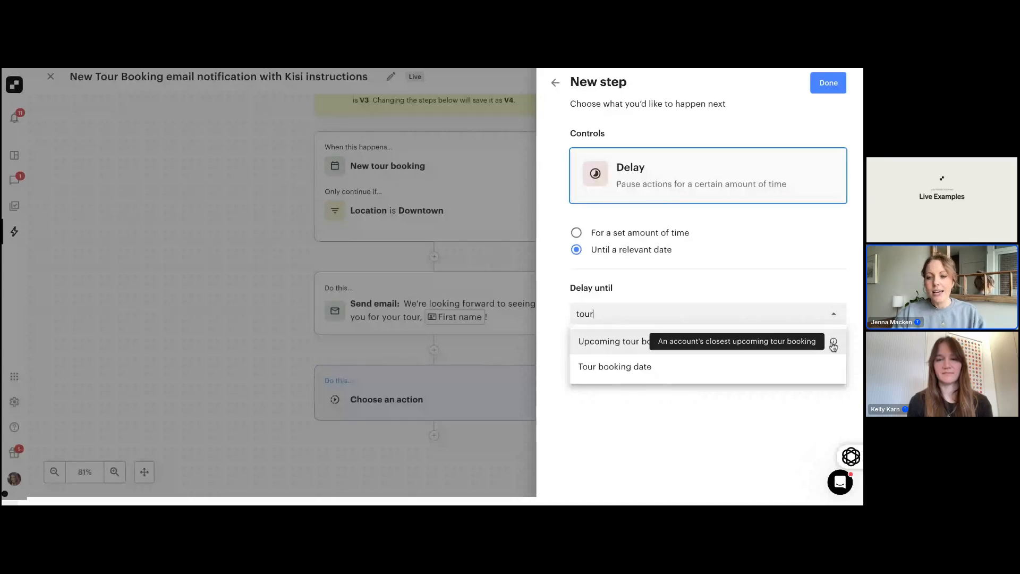
left_click(642, 342)
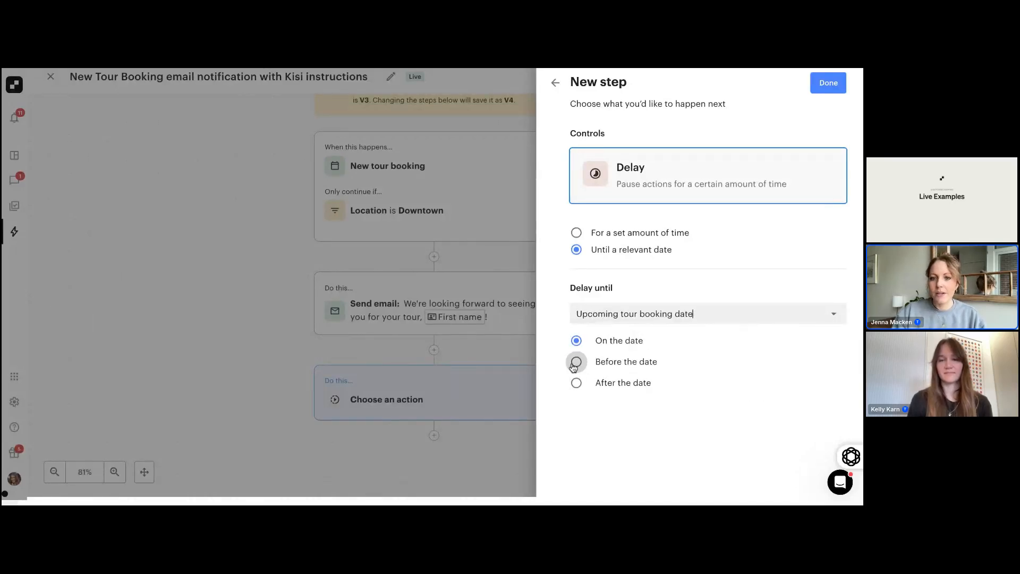
left_click(574, 363)
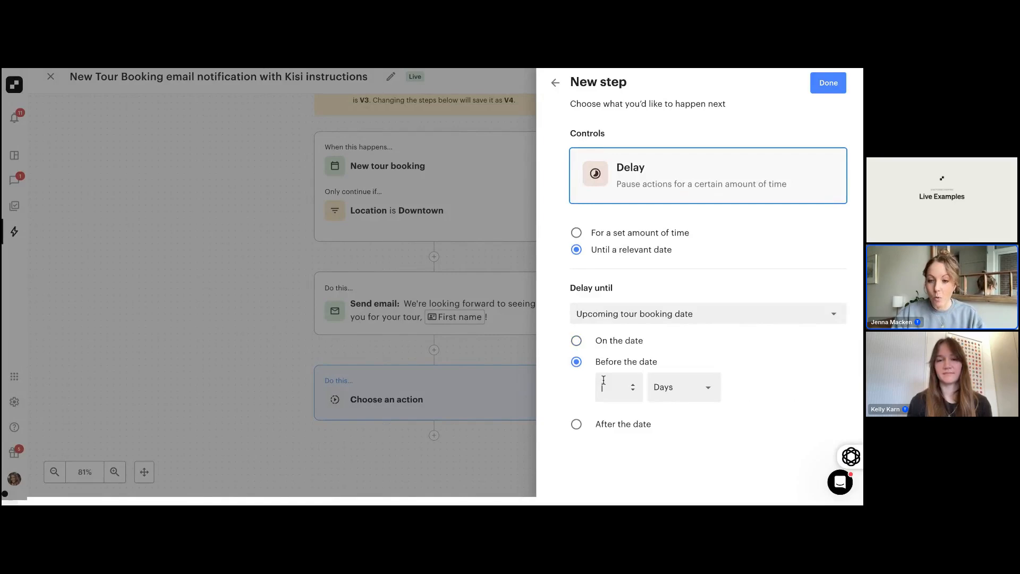
type("1")
left_click(827, 83)
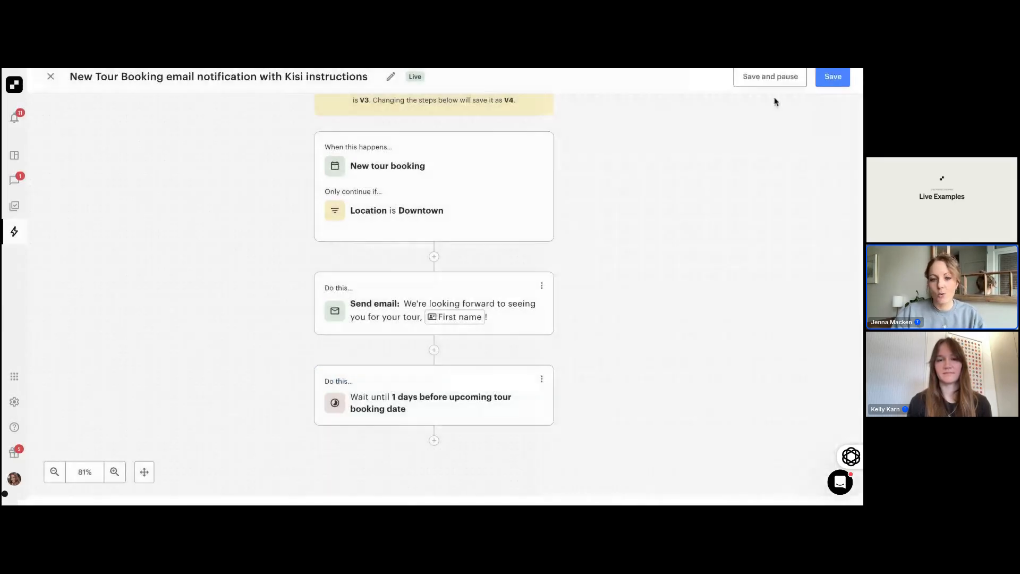
- Add a Send an email action after the delay with the subject "One more reminder..."
scroll(434, 212, "down", 2)
left_click(433, 332)
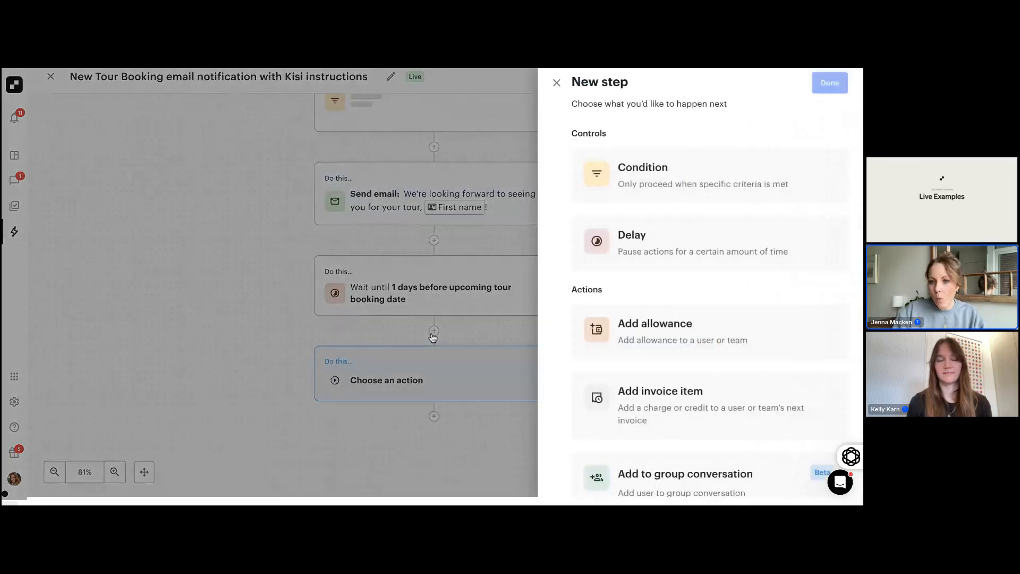
scroll(635, 332, "down", 8)
left_click(617, 394)
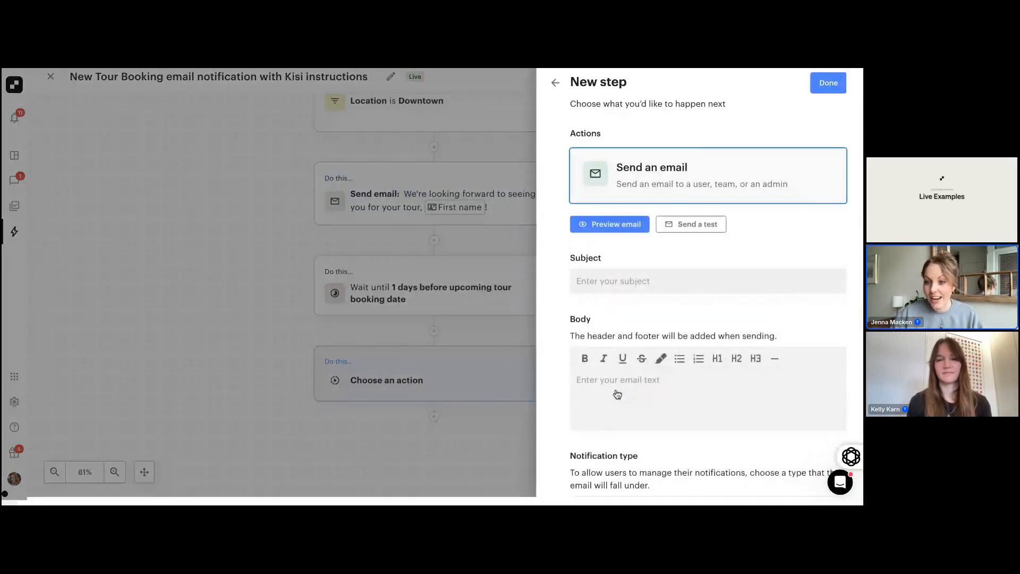
left_click(603, 277)
type("On")
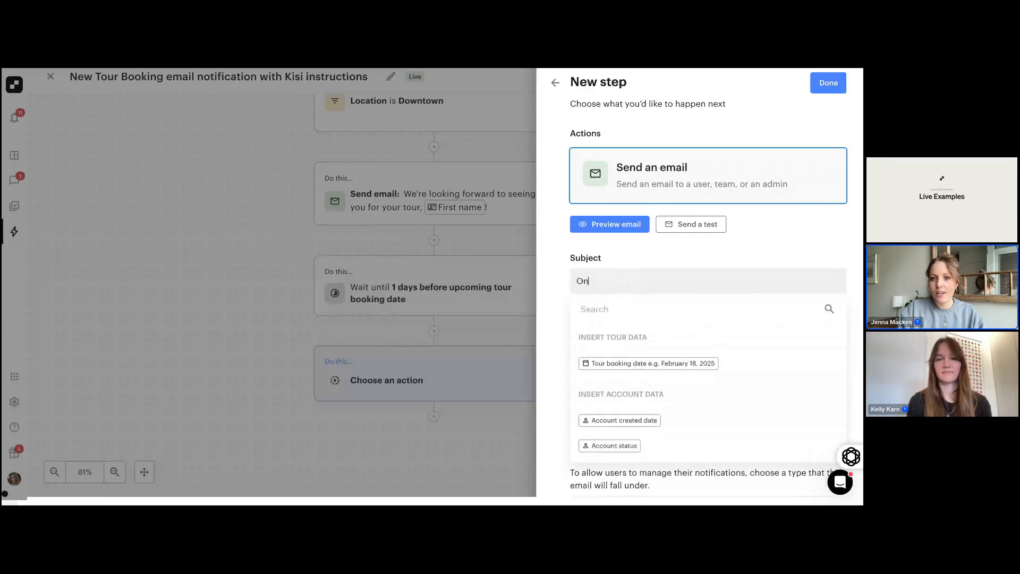
type("e more reminder...")
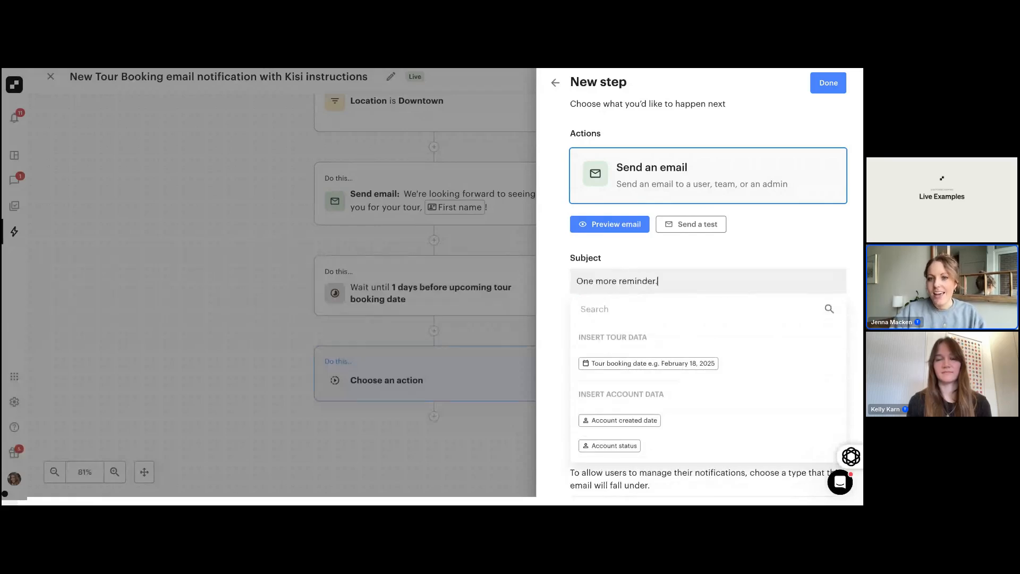
left_click(654, 267)
- Insert the Upcoming tour booking date account data into the reminder email's body, removing the stray "tour" text before it
left_click(577, 393)
type("tour")
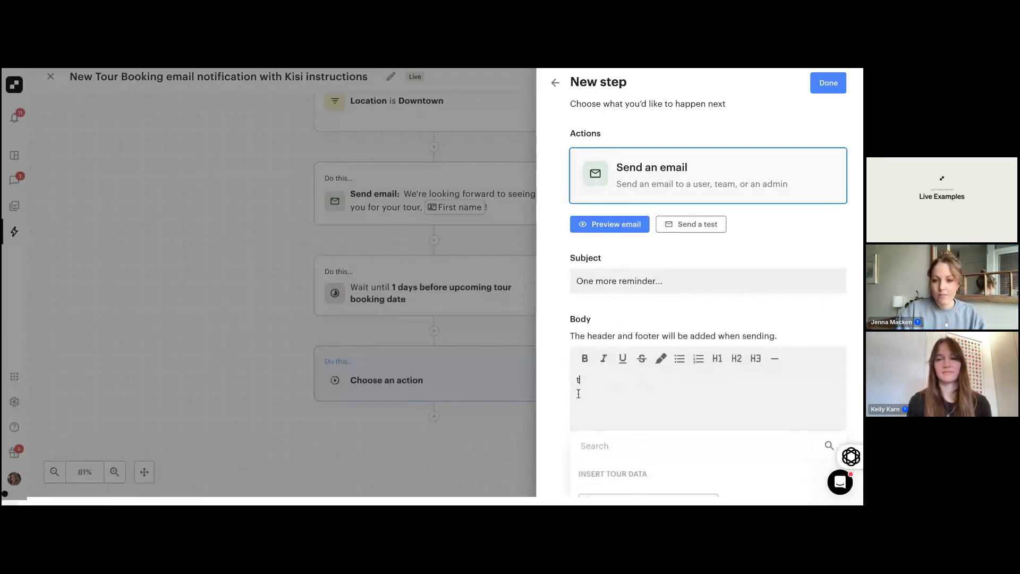
left_click(591, 444)
type("tour")
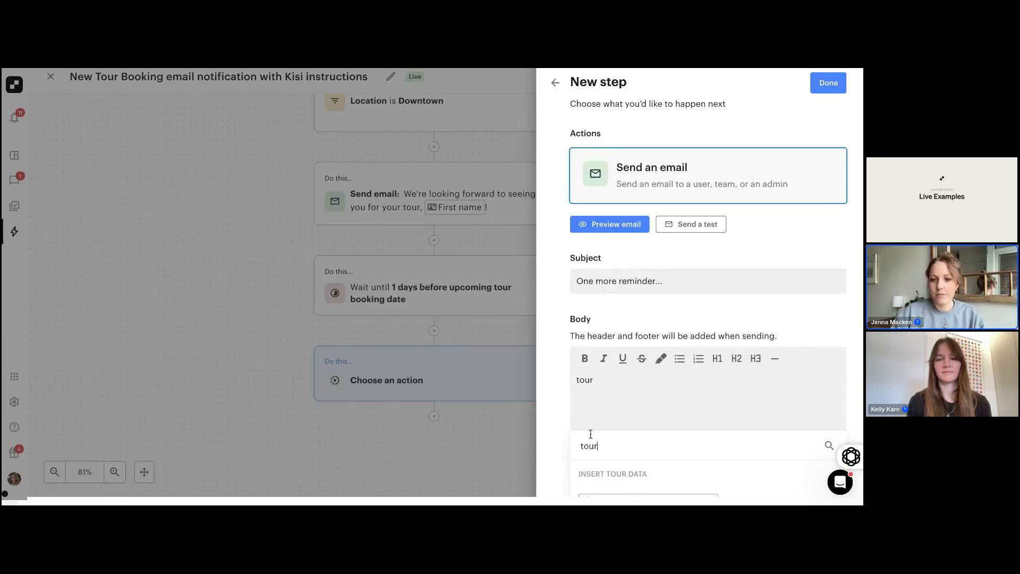
scroll(590, 405, "down", 5)
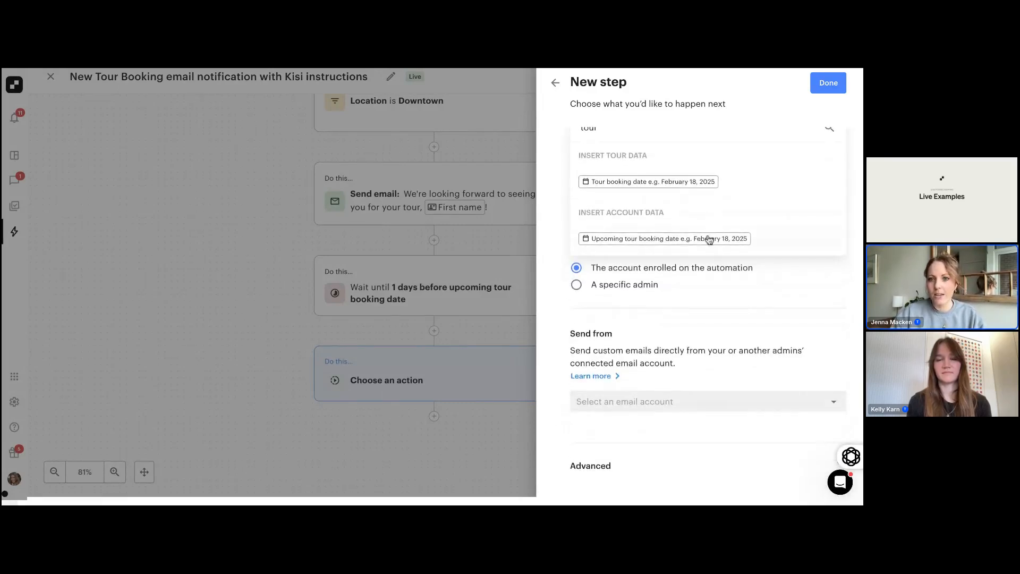
left_click(767, 238)
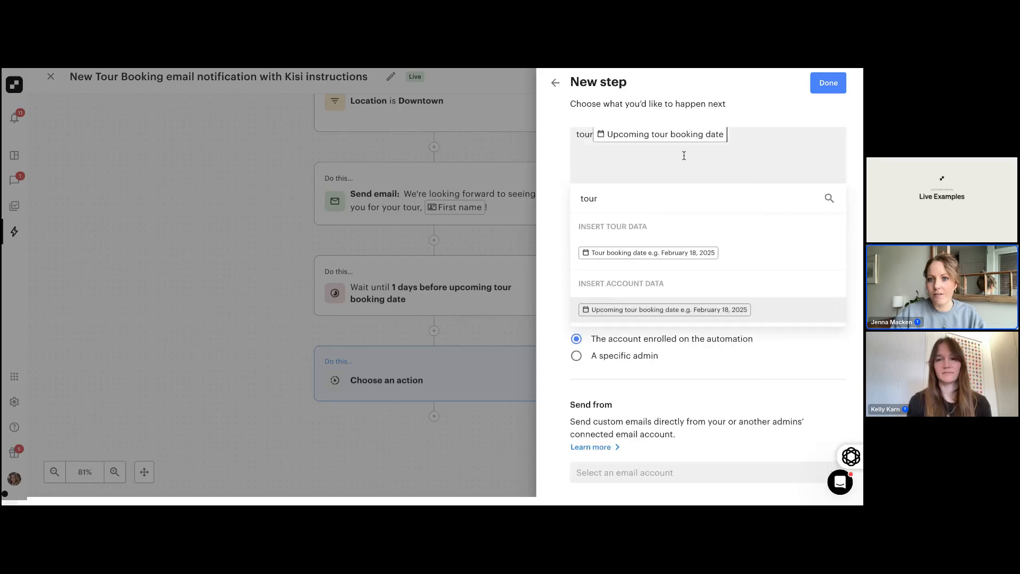
left_click(589, 144)
key("BackSpace")
key("BackSpace")
key("BackSpace")
key("BackSpace")
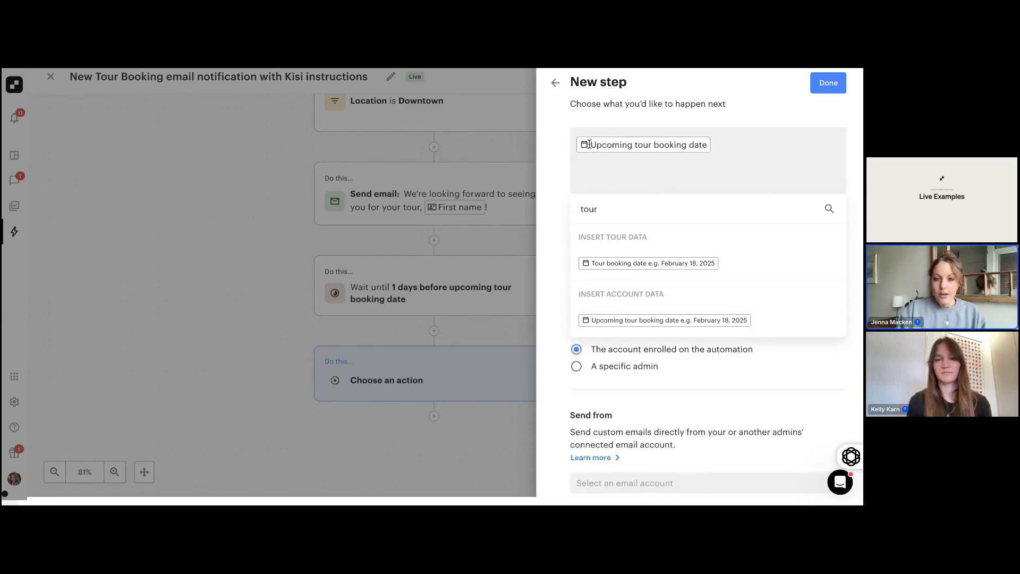
left_click(566, 196)
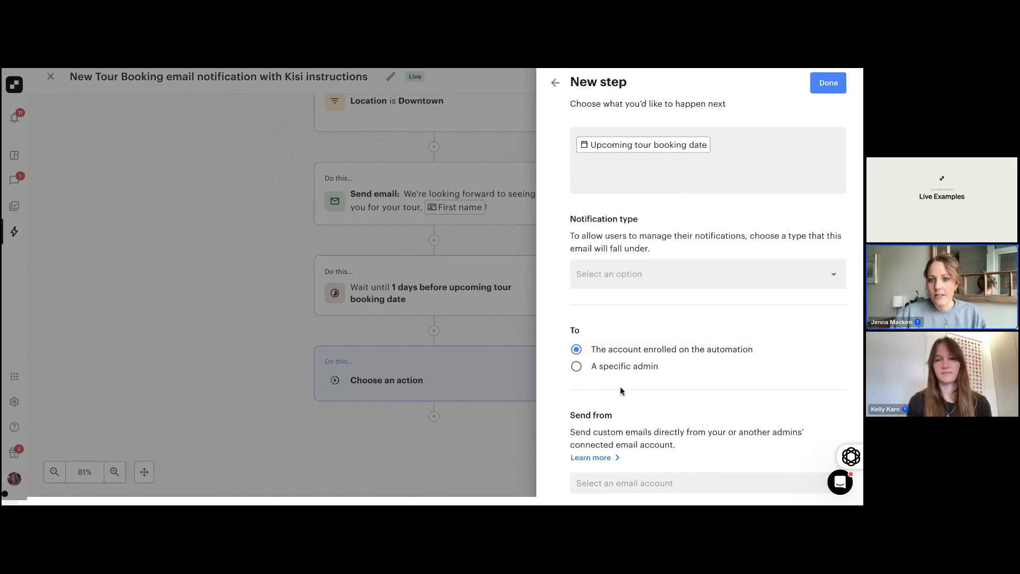
- Set the reminder email's notification type to Transactional, choose a connected admin email account as sender, and finish the step
left_click(616, 274)
left_click(610, 330)
scroll(594, 392, "down", 2)
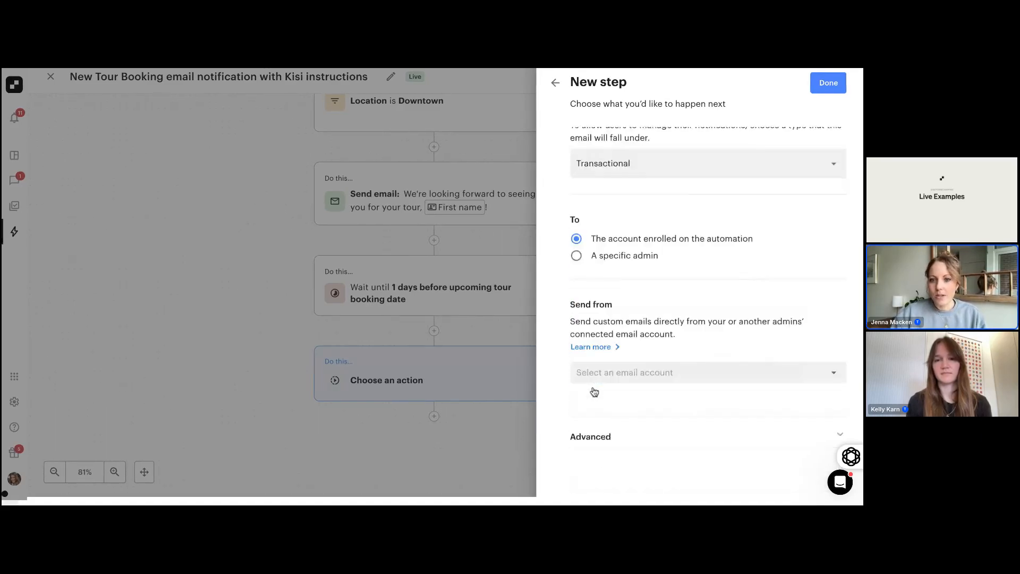
left_click(584, 357)
left_click(589, 378)
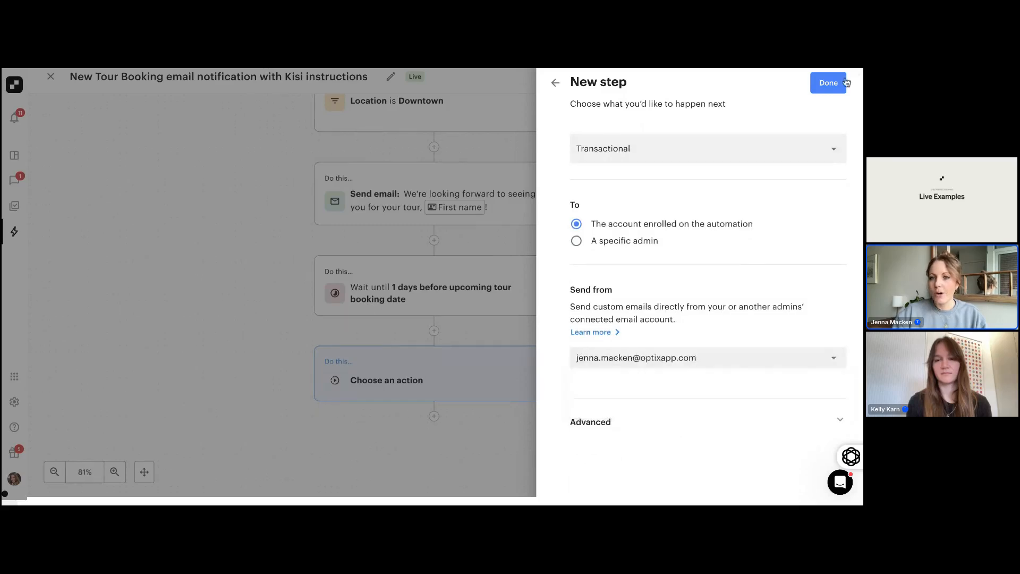
left_click(828, 83)
- Add a Delay after the reminder email that waits until 1 day after the Upcoming tour booking date
scroll(471, 364, "down", 4)
scroll(451, 210, "up", 1)
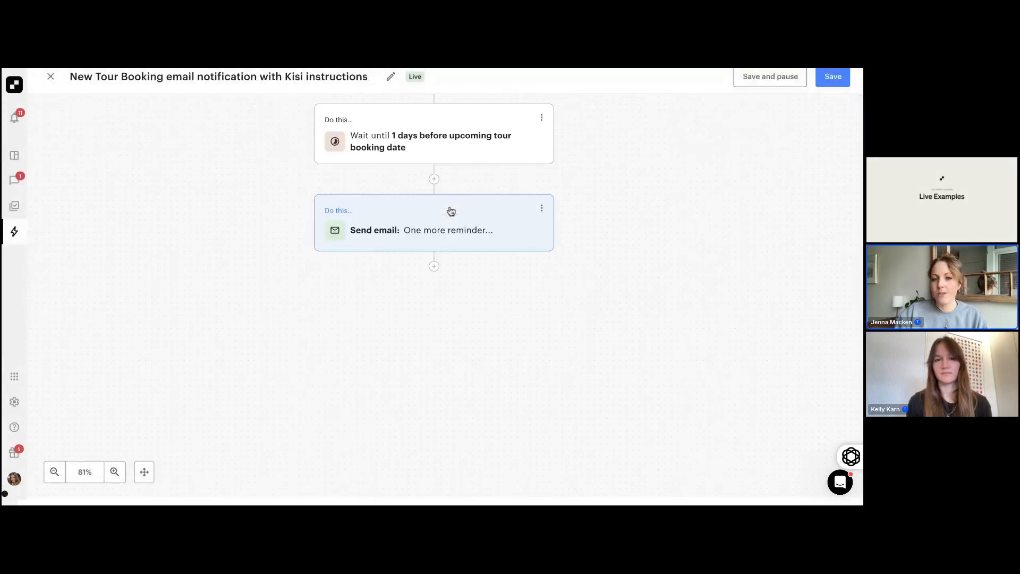
scroll(443, 215, "up", 3)
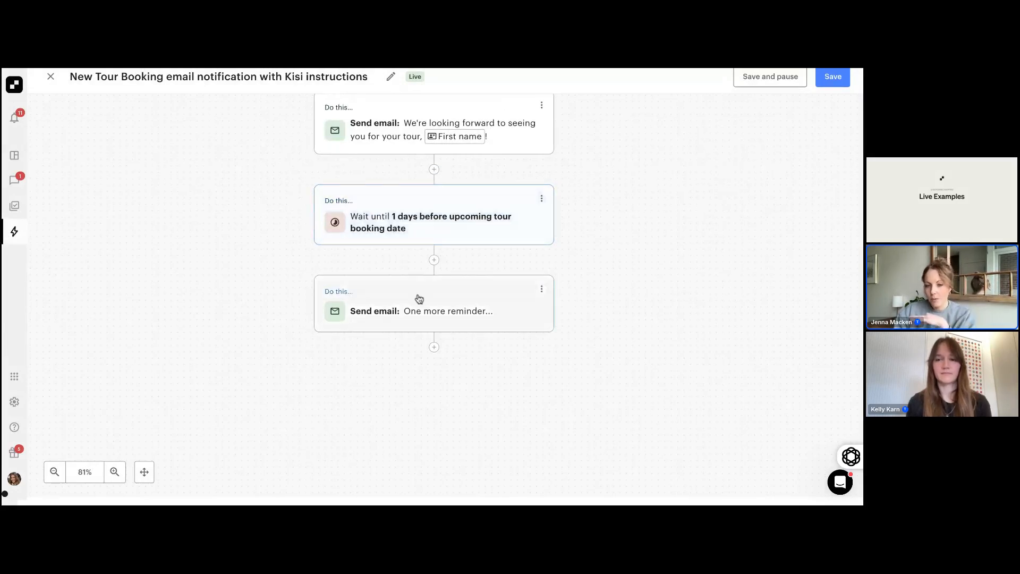
left_click(434, 349)
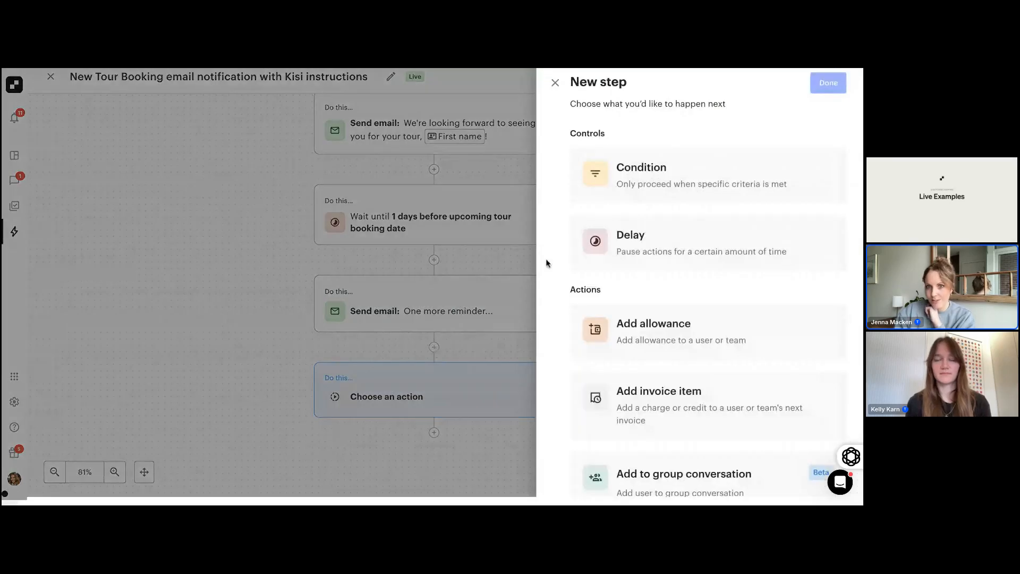
left_click(606, 237)
left_click(576, 249)
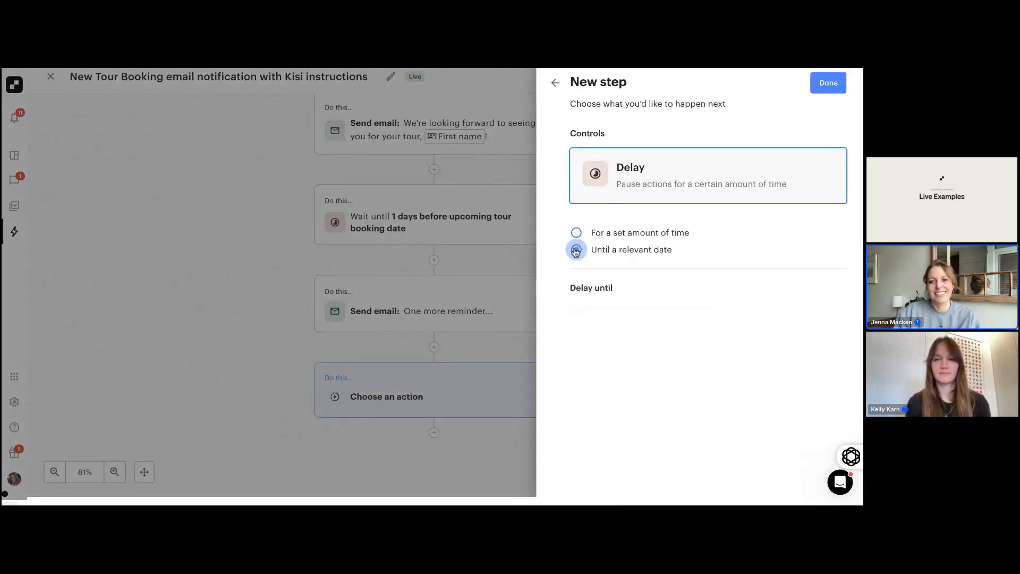
left_click(600, 314)
type("tour")
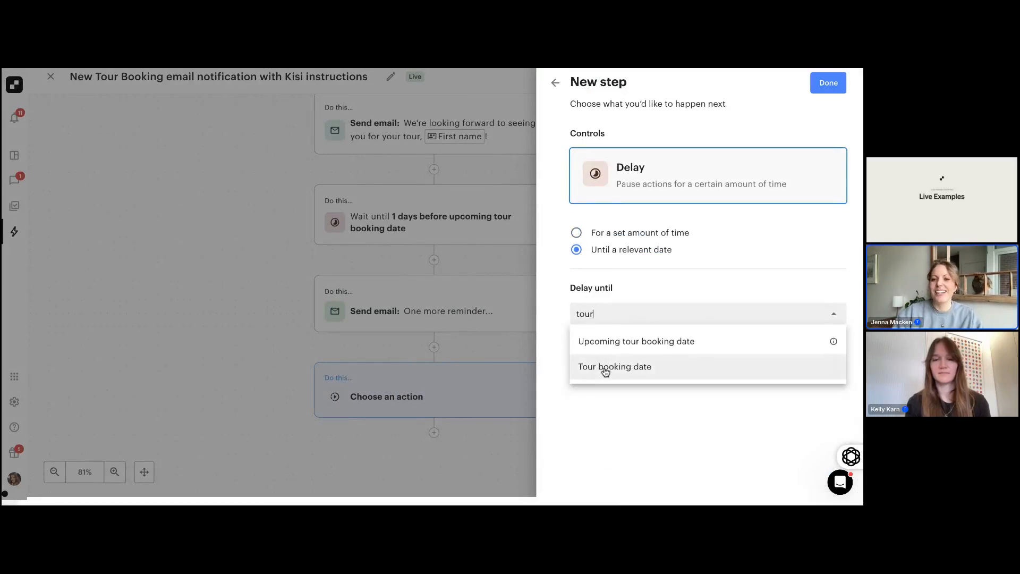
left_click(597, 339)
left_click(576, 382)
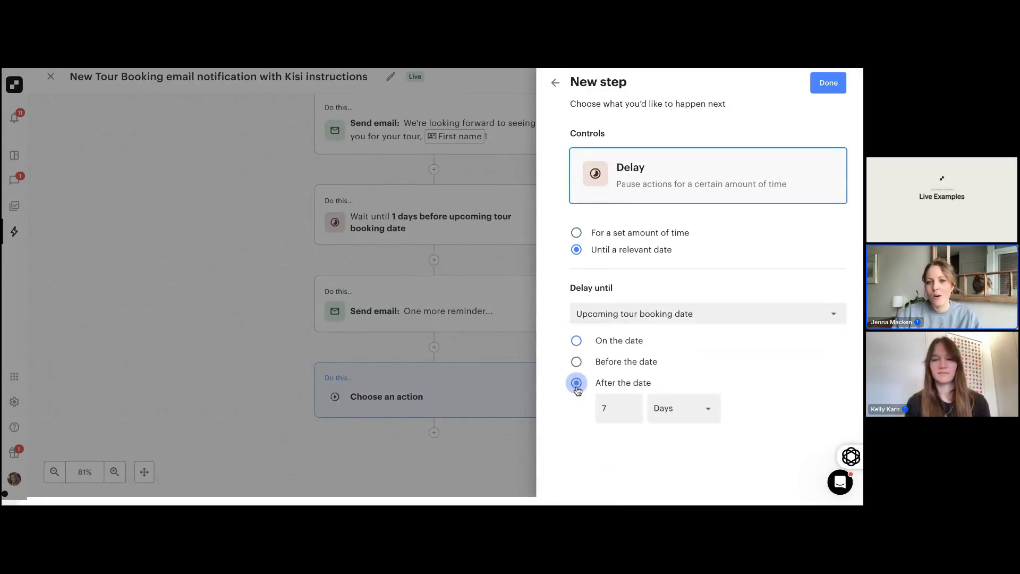
key("BackSpace")
type("1")
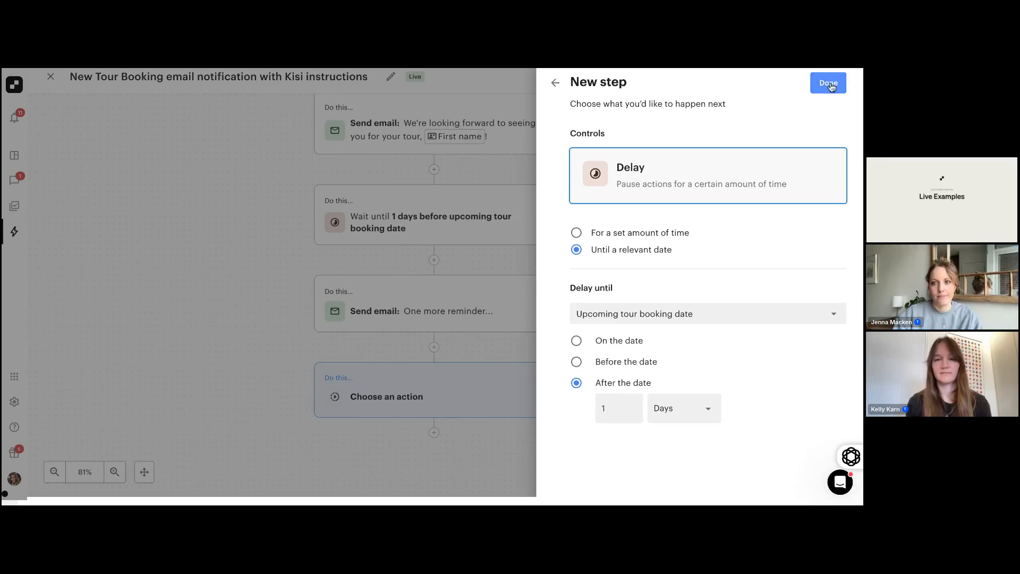
left_click(828, 83)
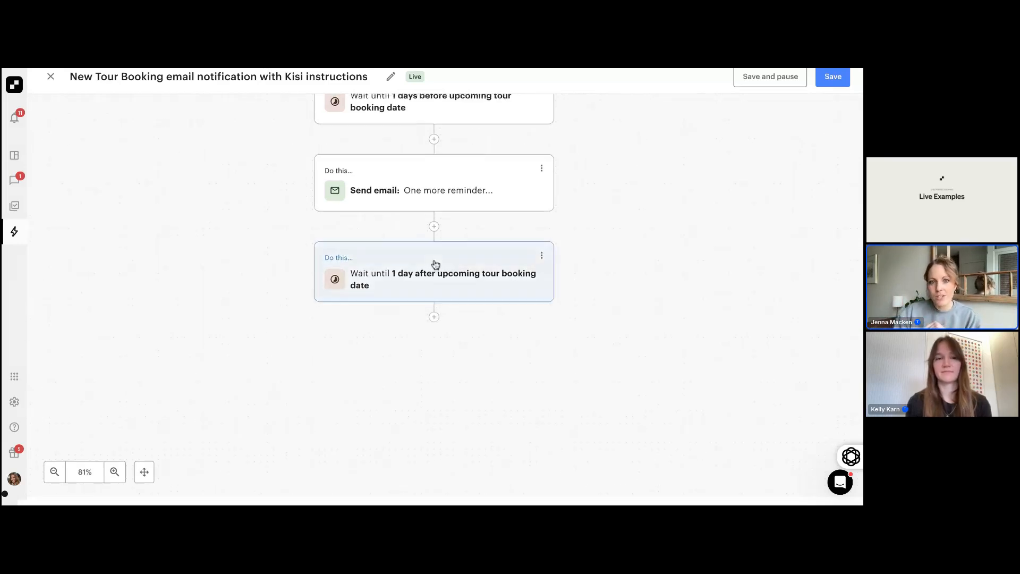
scroll(436, 264, "up", 1)
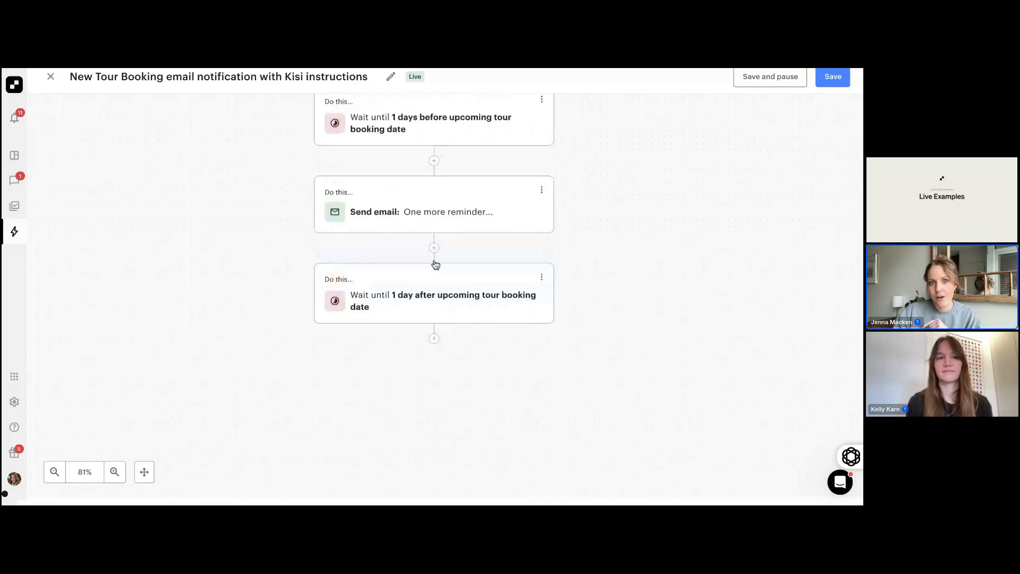
left_click(434, 338)
left_click(586, 184)
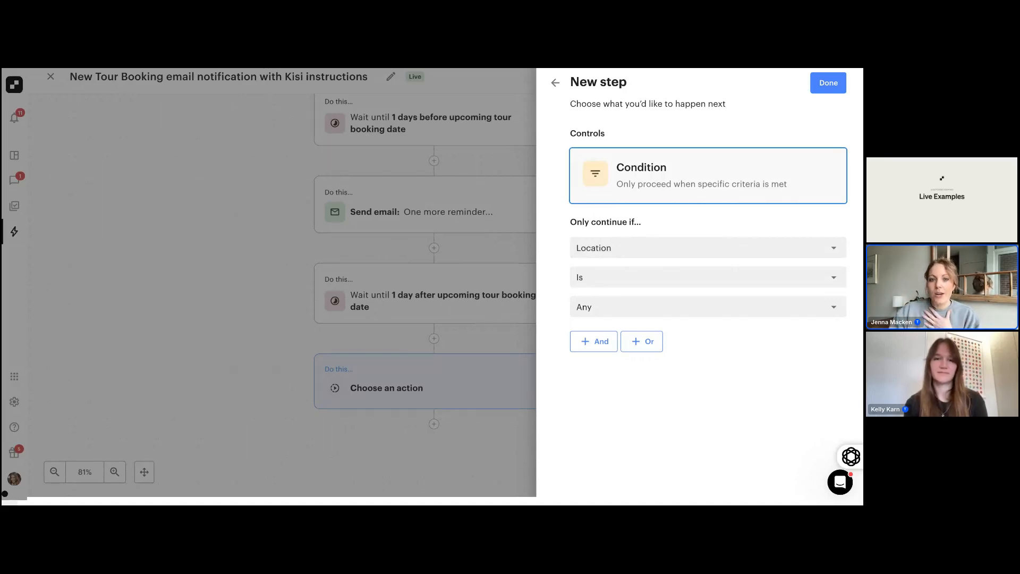
left_click(555, 83)
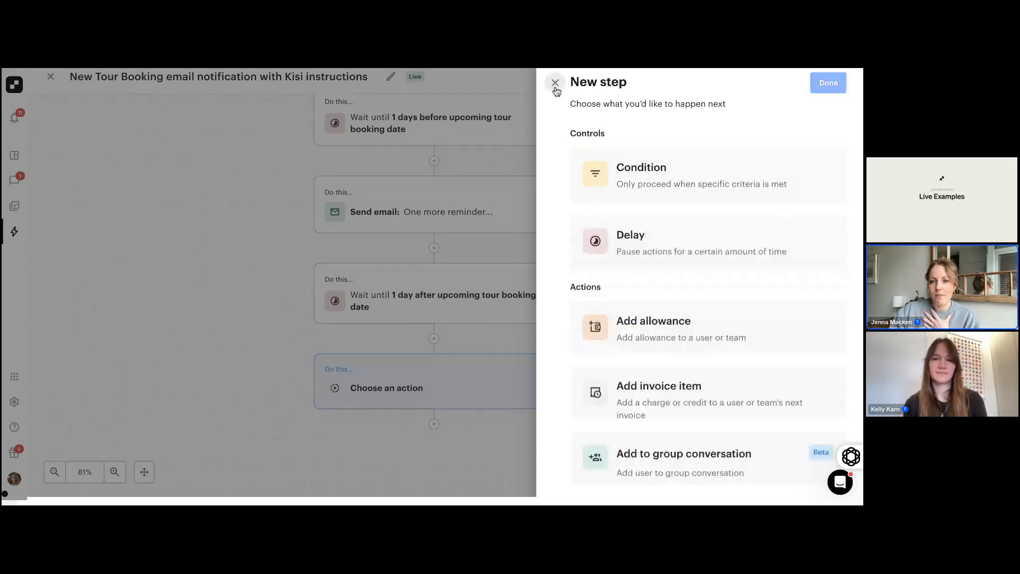
left_click(555, 84)
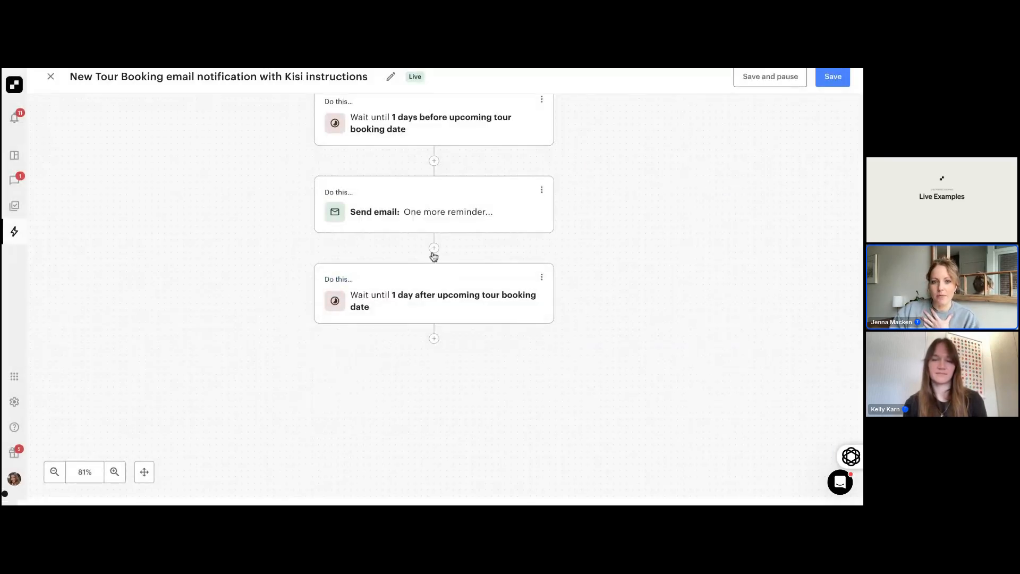
left_click(434, 339)
left_click(608, 237)
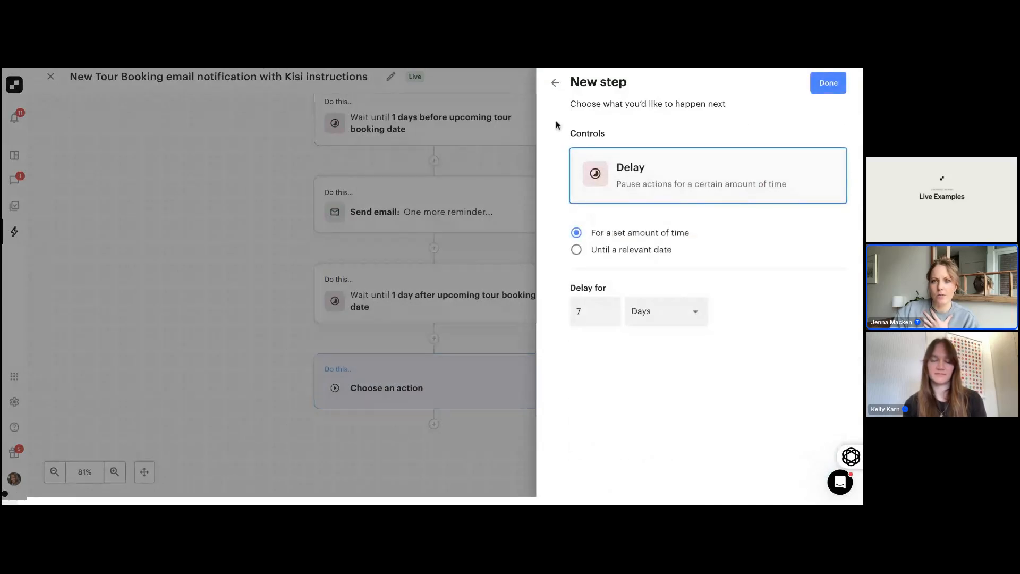
left_click(556, 83)
left_click(555, 83)
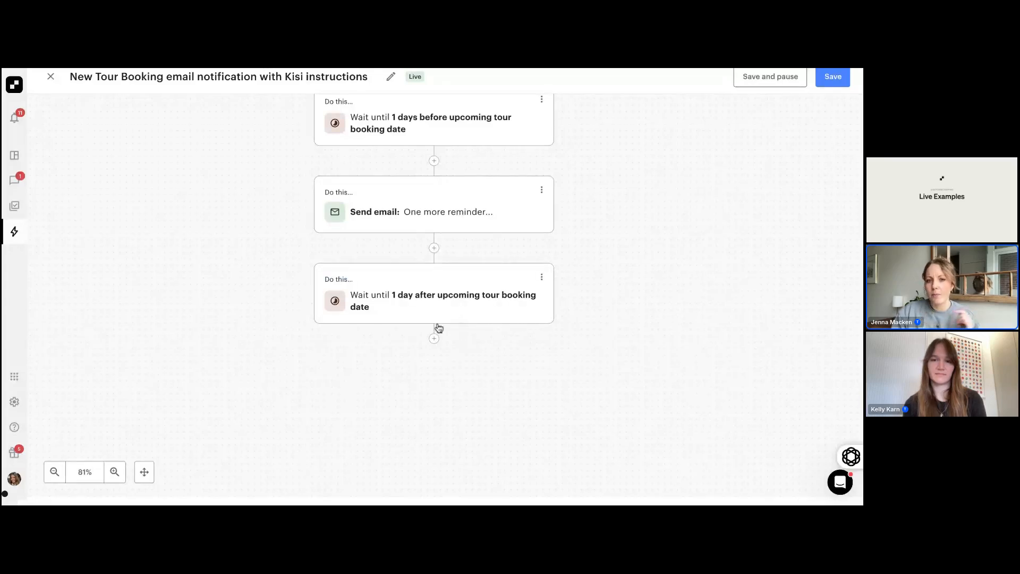
- Add a Change account type action after the final delay, setting the new account type to "Tour completed"
left_click(435, 339)
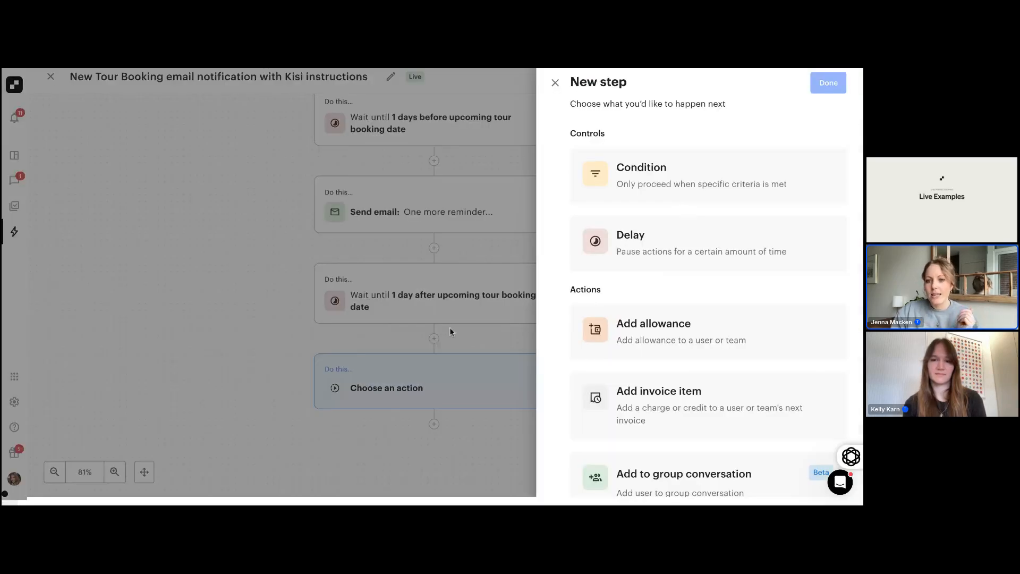
scroll(590, 340, "down", 3)
scroll(614, 321, "down", 6)
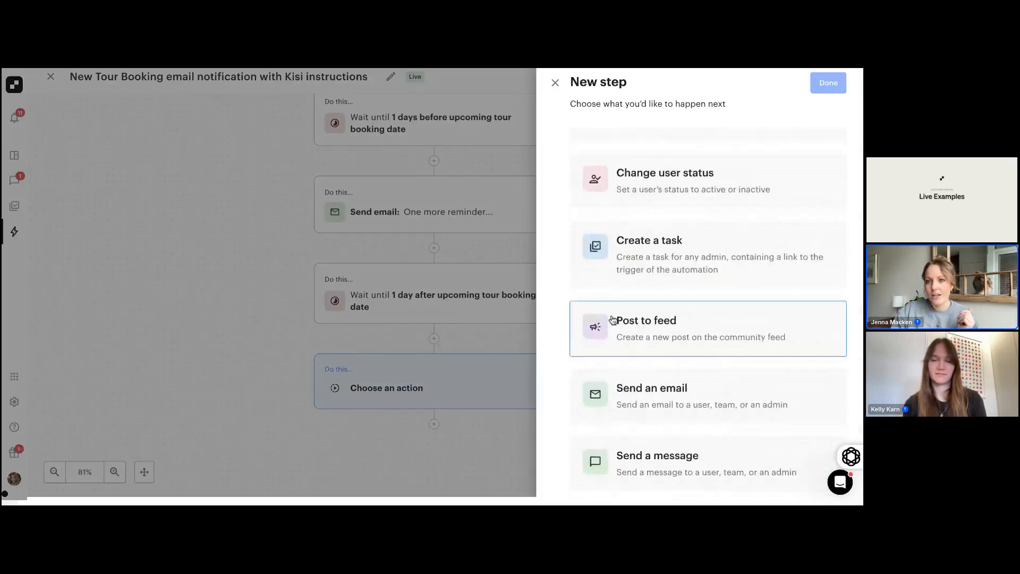
scroll(614, 321, "up", 2)
left_click(617, 177)
left_click(616, 263)
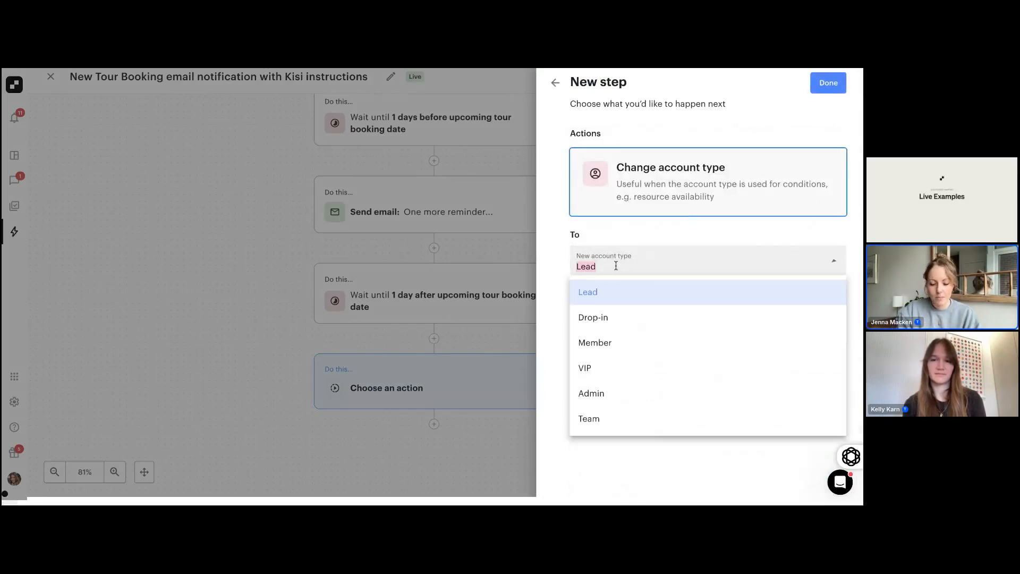
type("tour")
left_click(596, 317)
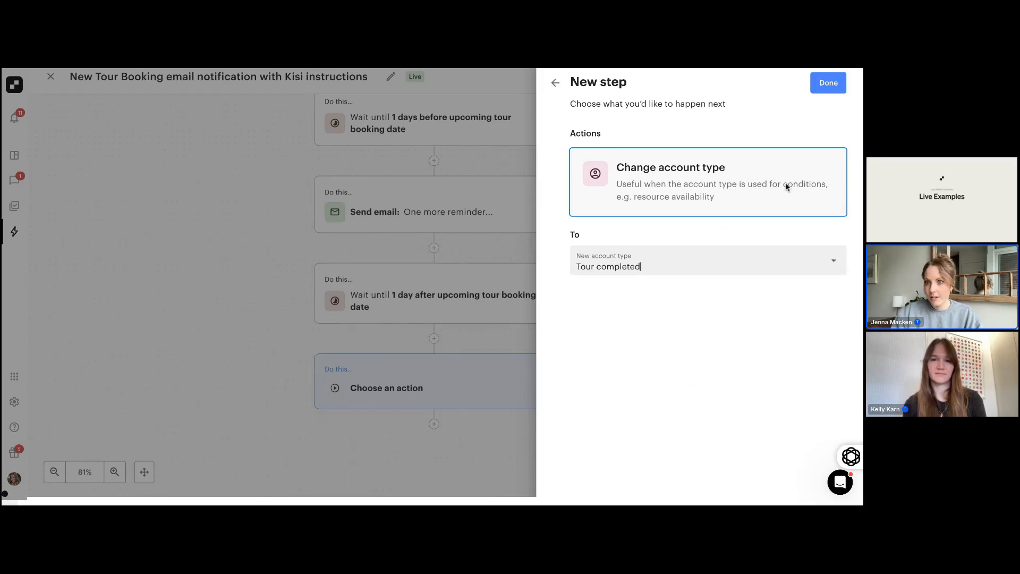
left_click(825, 85)
- Add a Condition after the Change account type action
scroll(423, 326, "down", 1)
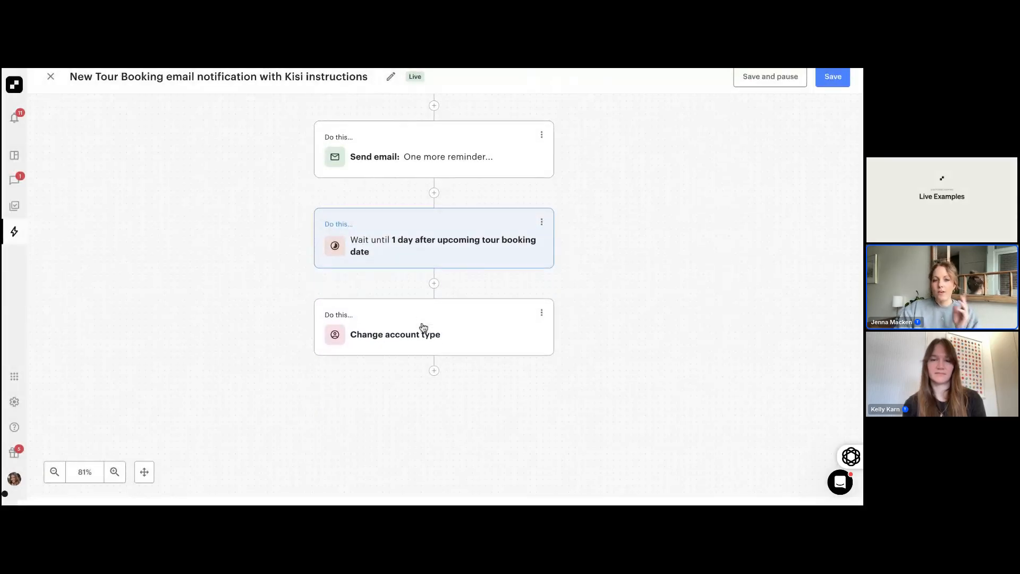
scroll(417, 314, "up", 1)
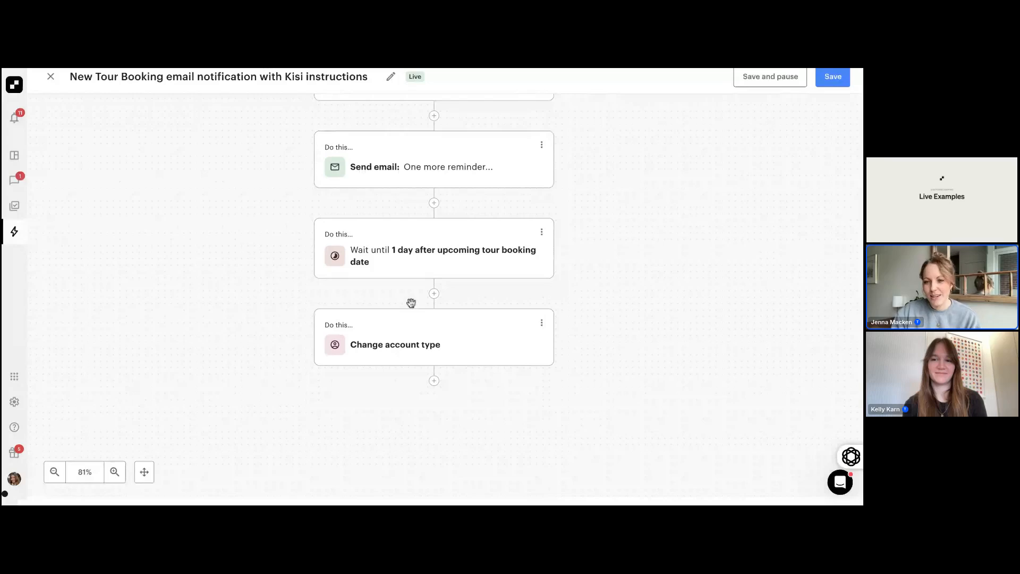
scroll(412, 303, "down", 1)
scroll(411, 304, "down", 2)
left_click(435, 279)
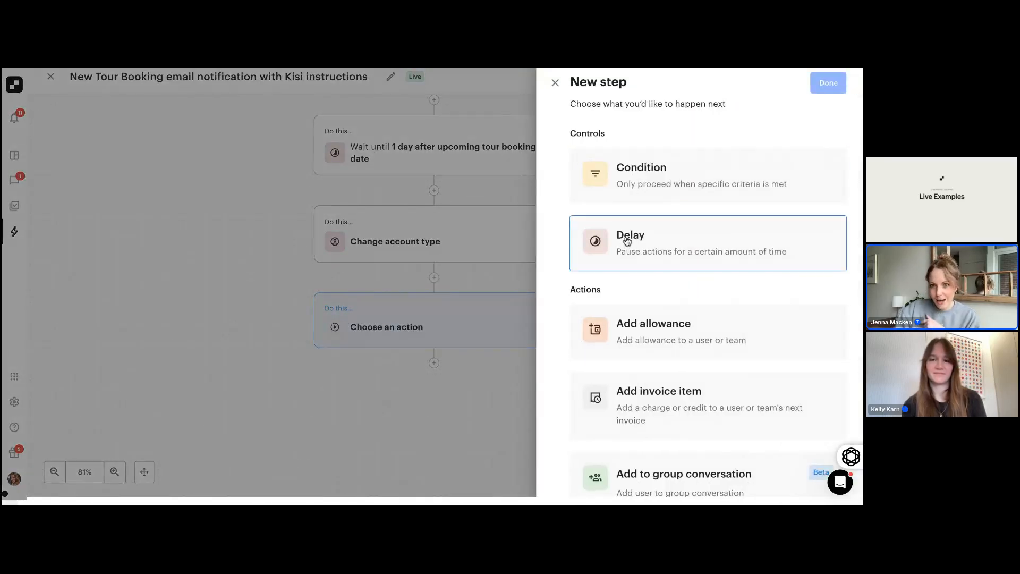
scroll(627, 237, "down", 8)
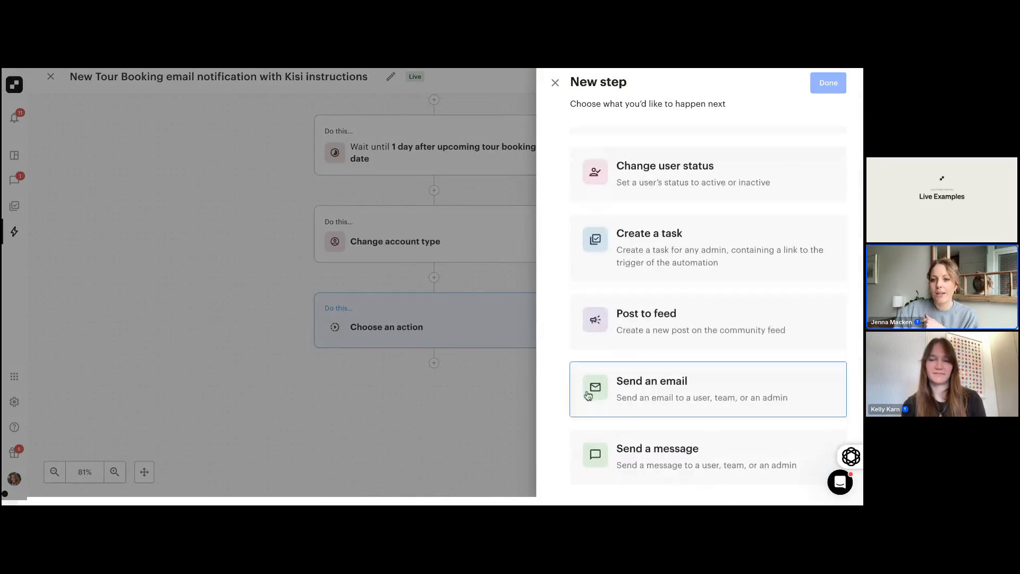
scroll(608, 218, "up", 10)
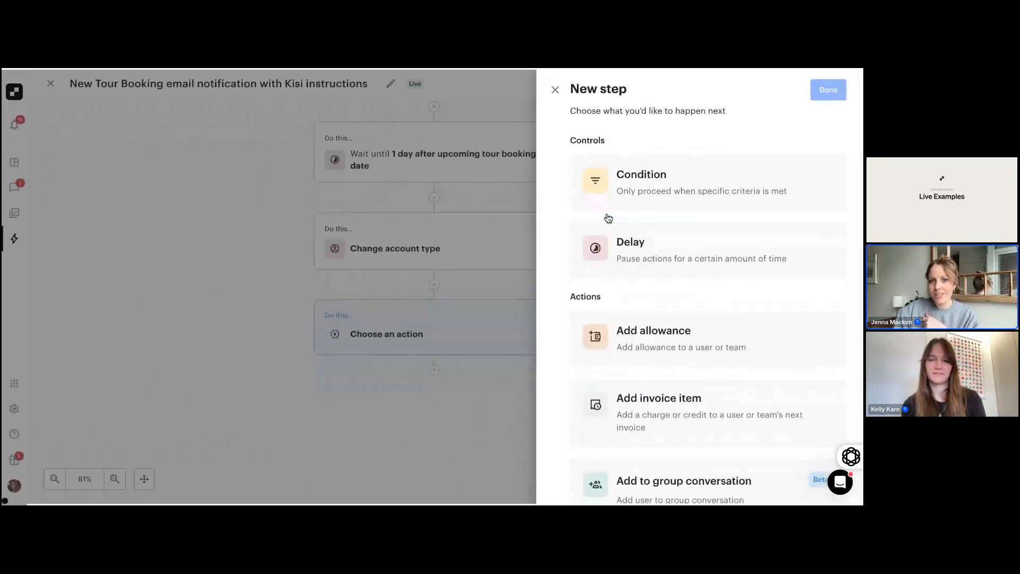
left_click(606, 192)
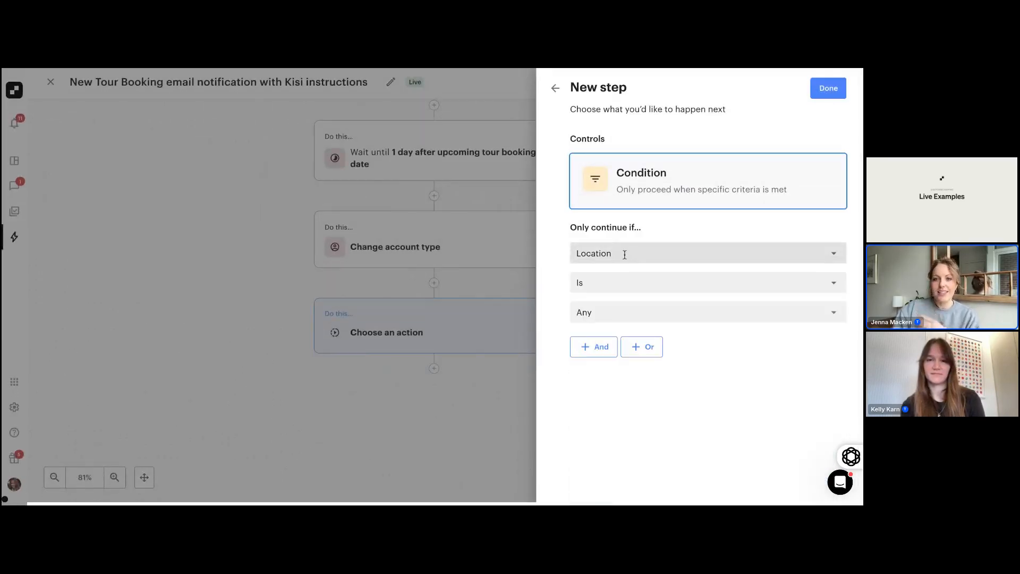
- Try a condition that only continues if the Account status is Unconfirmed
left_click(625, 253)
type("user")
left_click(593, 278)
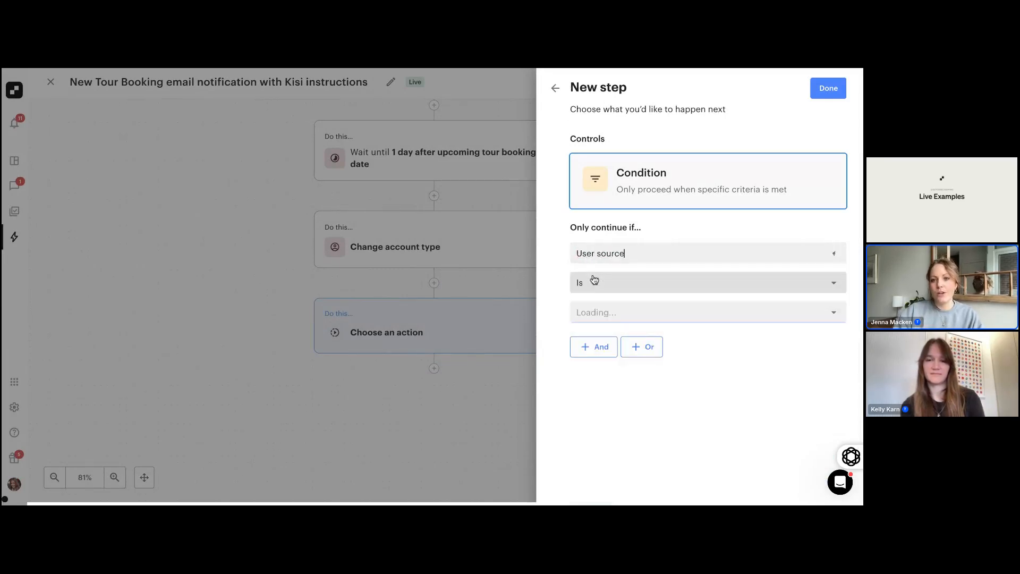
left_click(646, 258)
type("status")
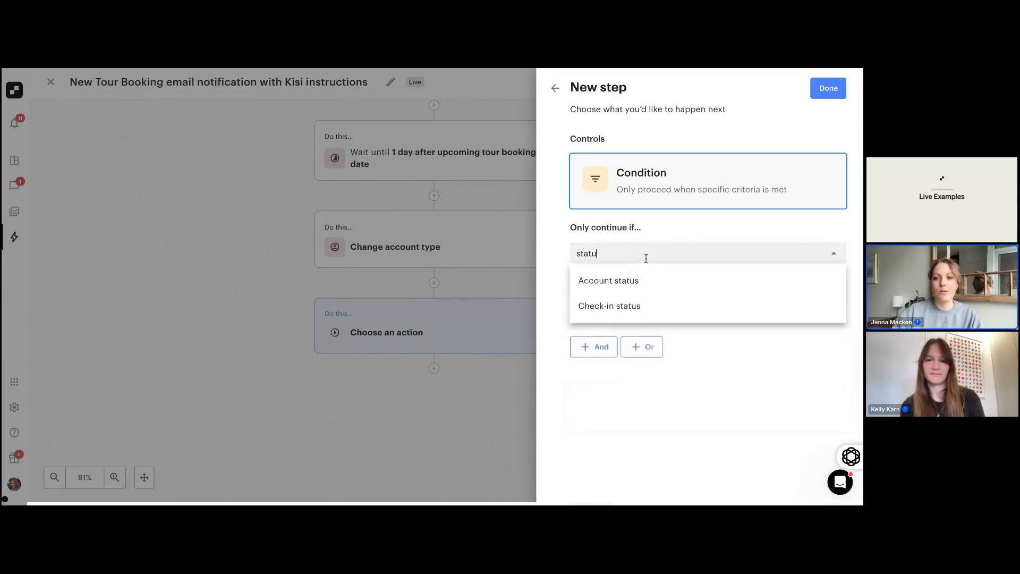
left_click(608, 278)
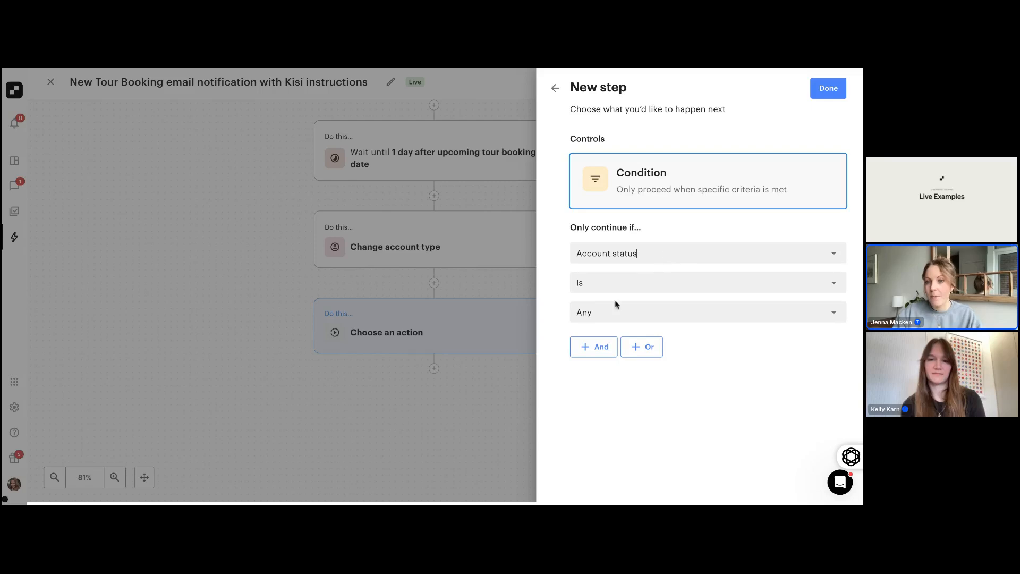
left_click(604, 312)
left_click(599, 389)
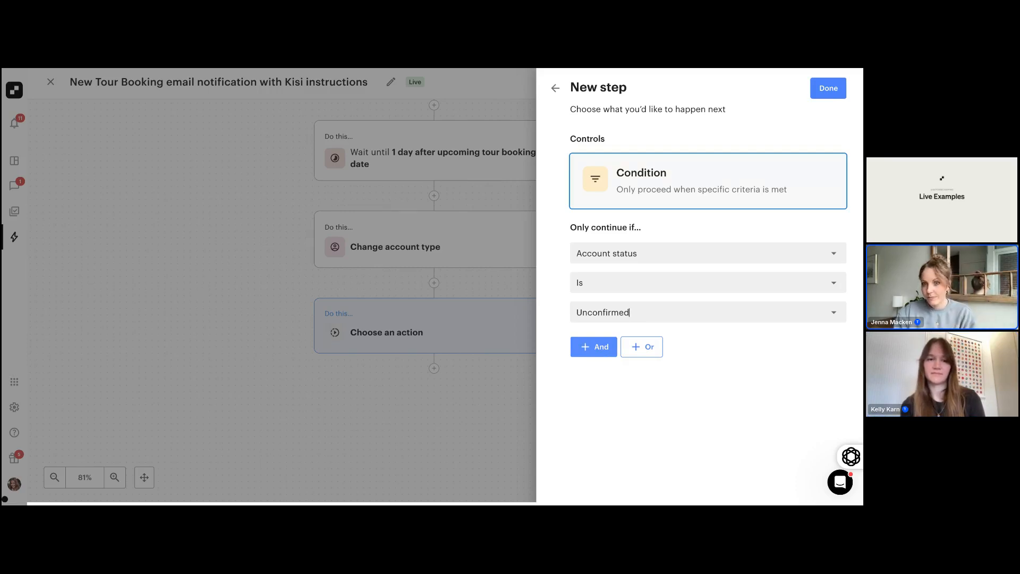
- Switch the condition's criterion to "Account has..." and check which options it offers
left_click(644, 254)
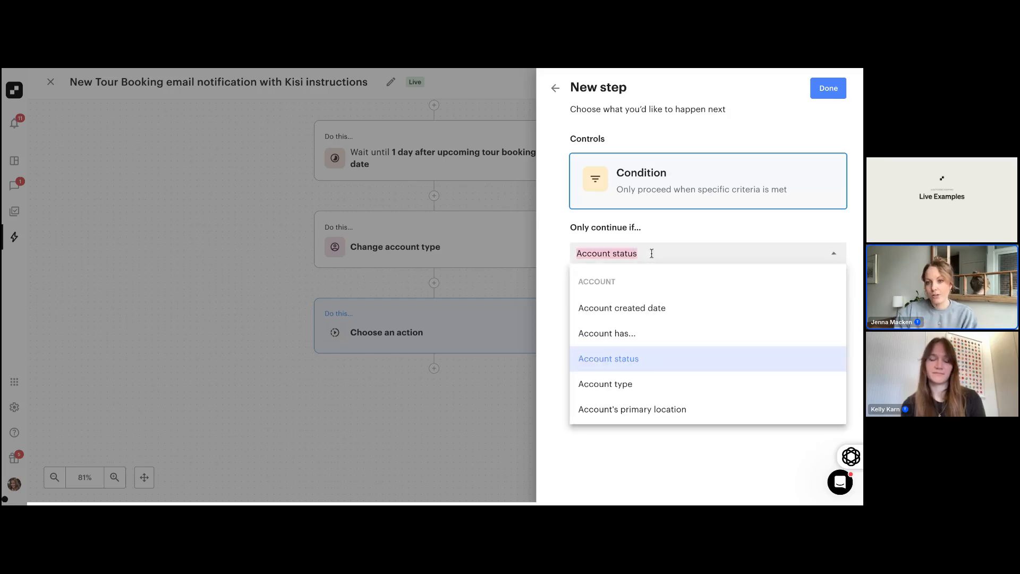
left_click(600, 334)
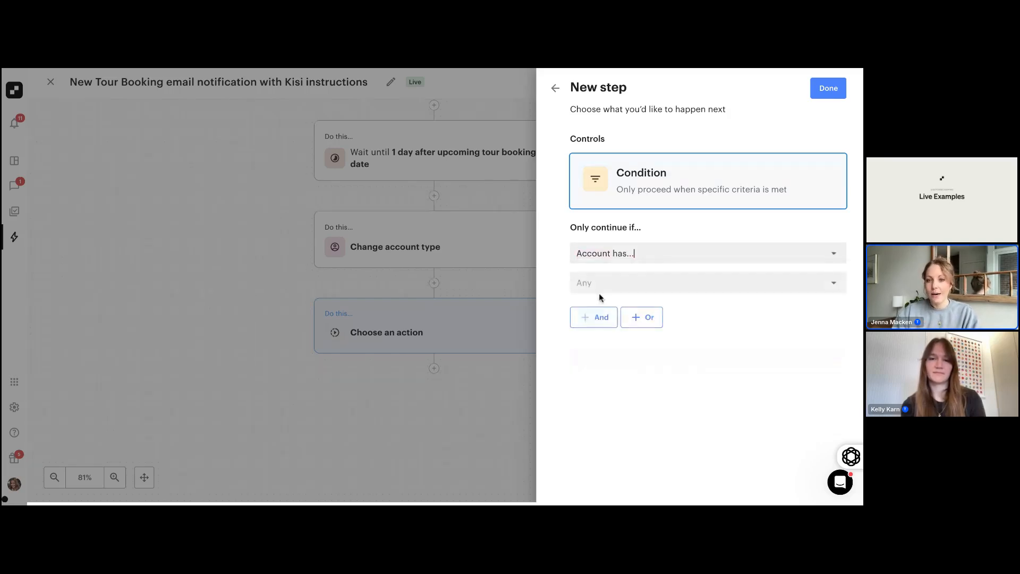
left_click(599, 287)
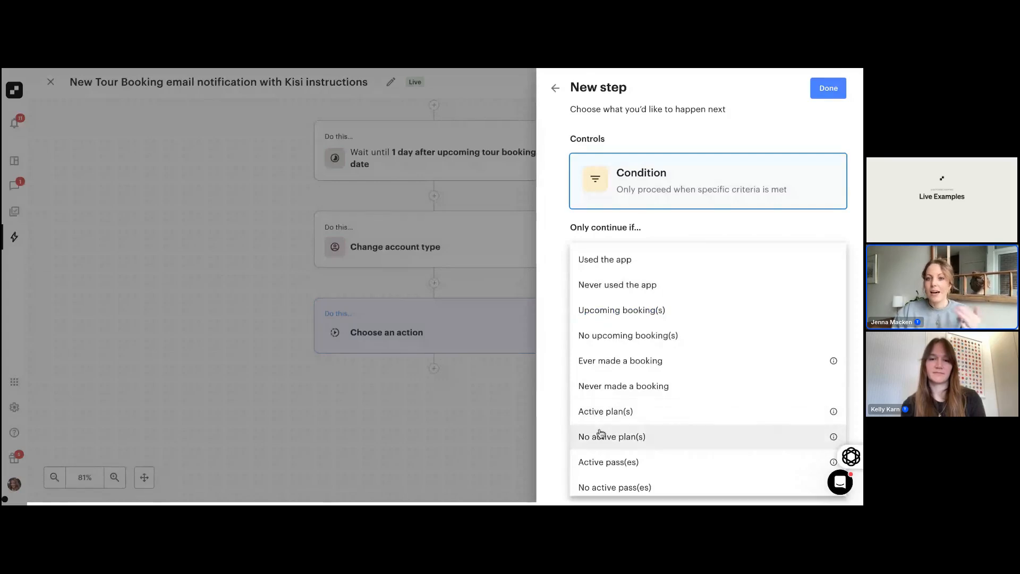
left_click(639, 228)
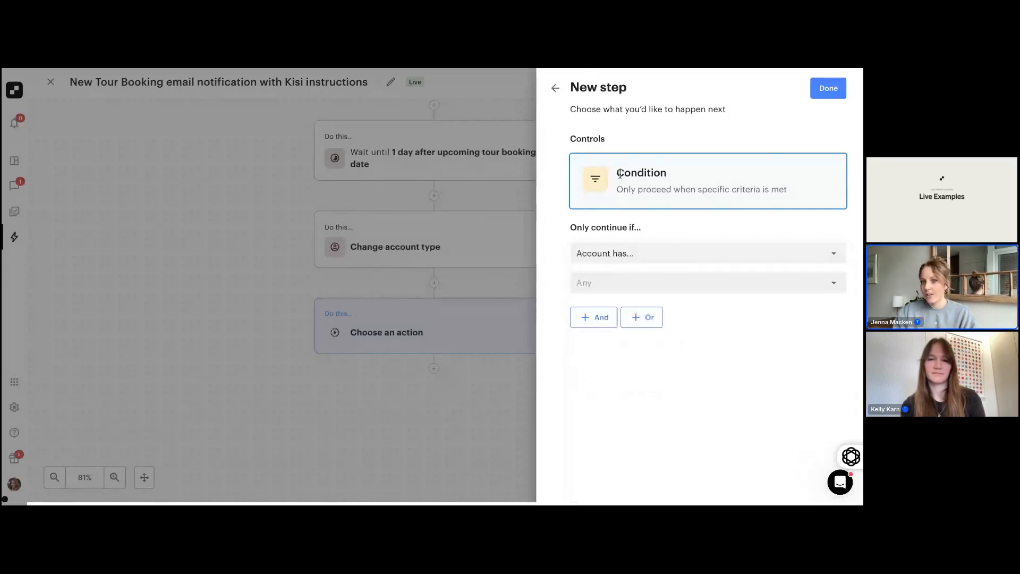
- Set the condition back to Account status is Unconfirmed and finish the step
left_click(628, 254)
type("stat")
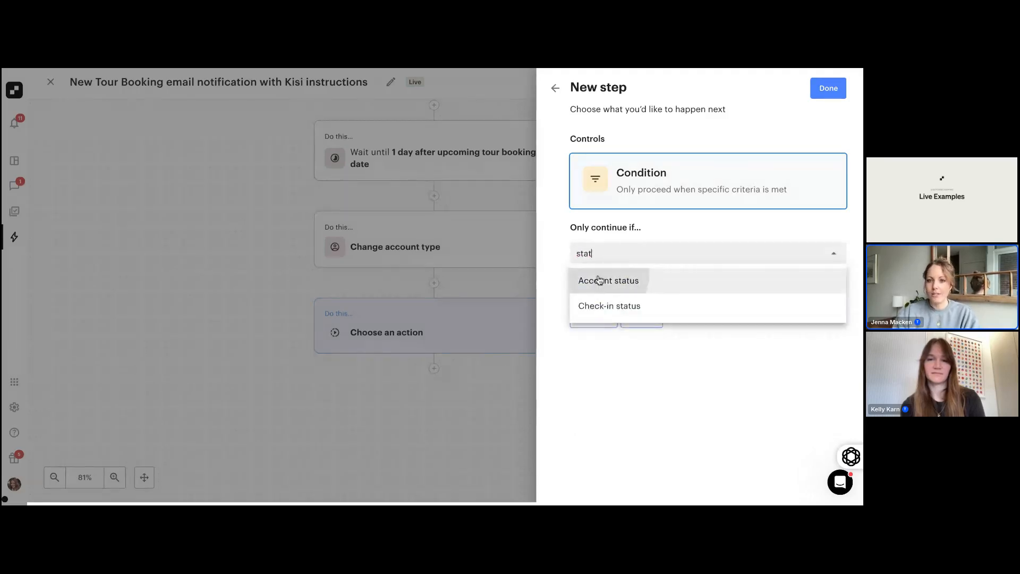
left_click(599, 280)
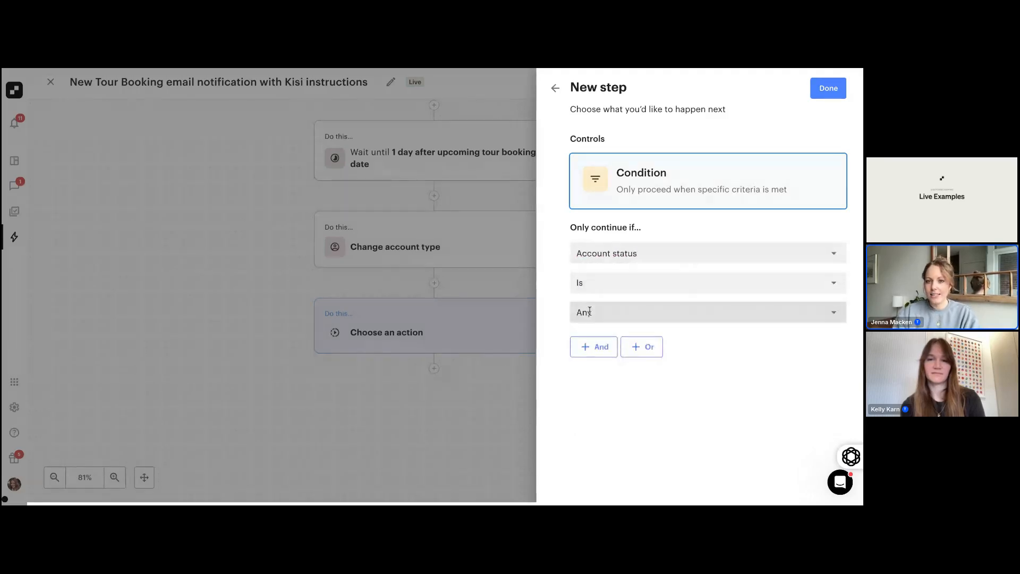
left_click(637, 312)
left_click(595, 389)
left_click(826, 88)
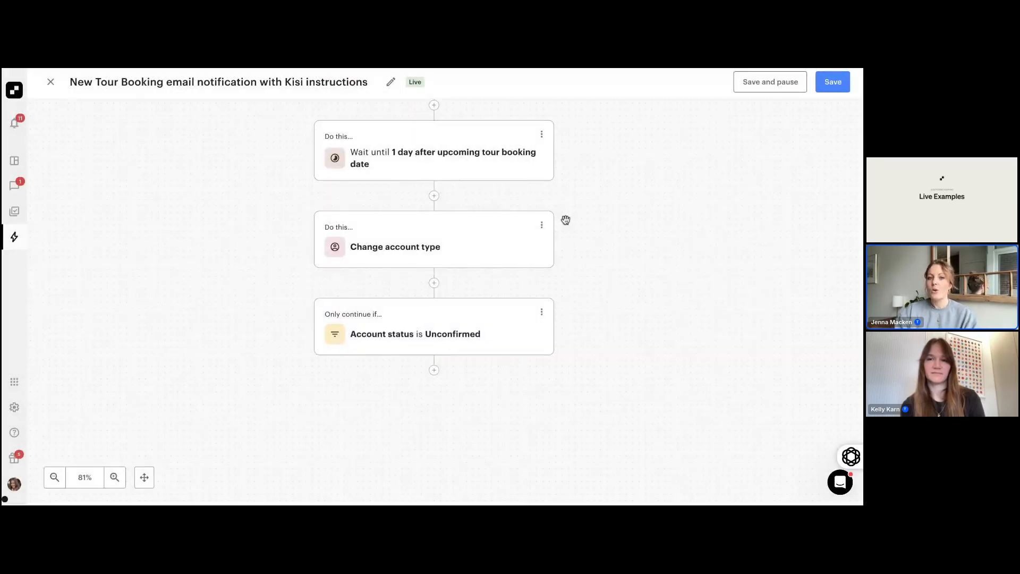
- Add a Send an email action after the Unconfirmed condition, with the subject "Follow up" and placeholder dots as the body
left_click(434, 317)
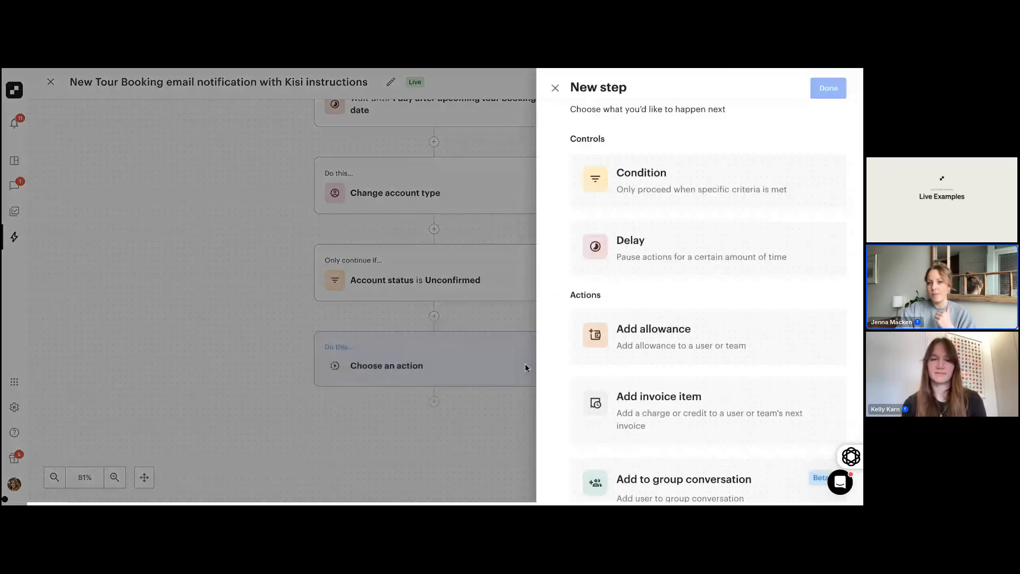
scroll(584, 393, "down", 10)
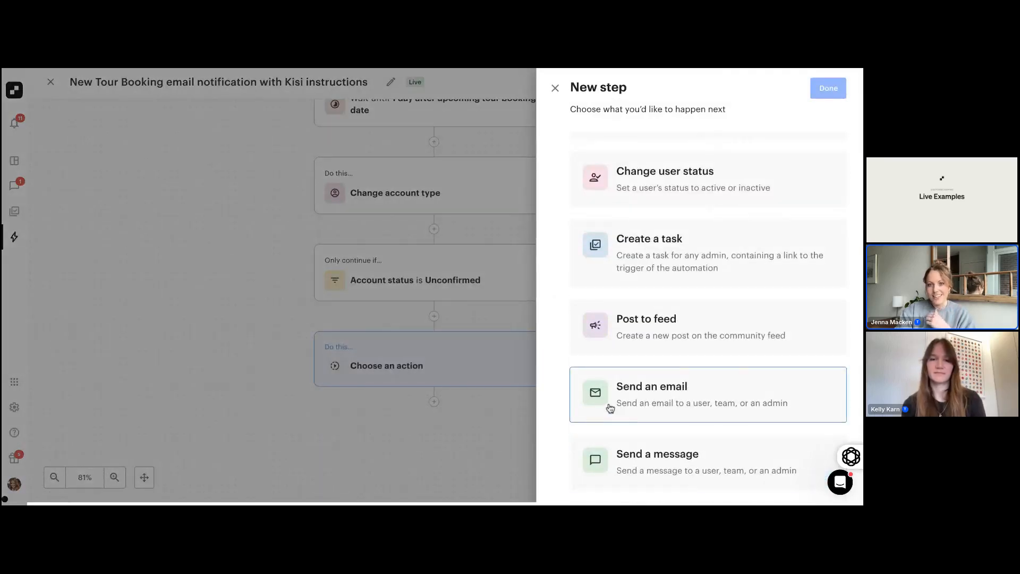
left_click(616, 406)
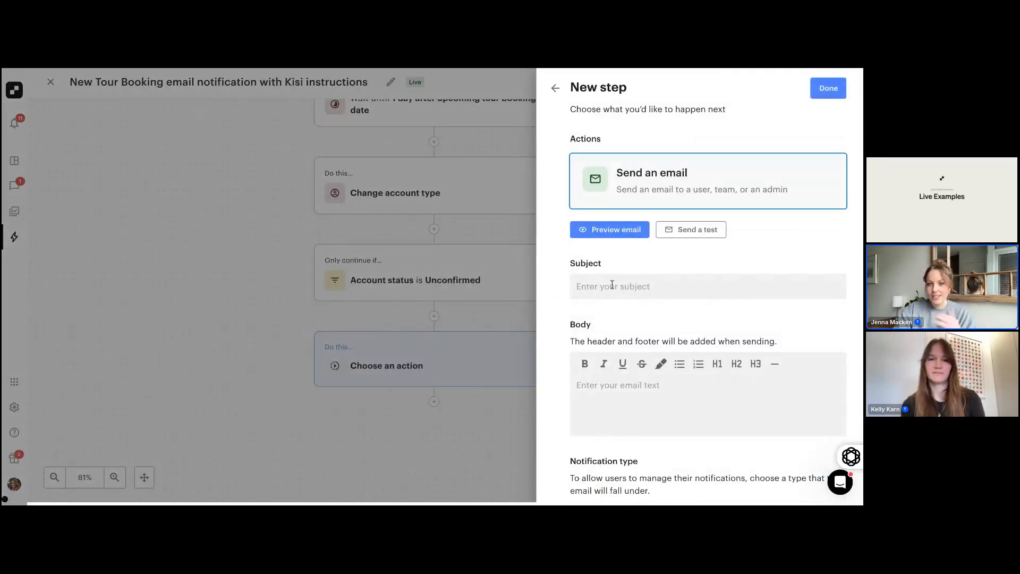
left_click(612, 285)
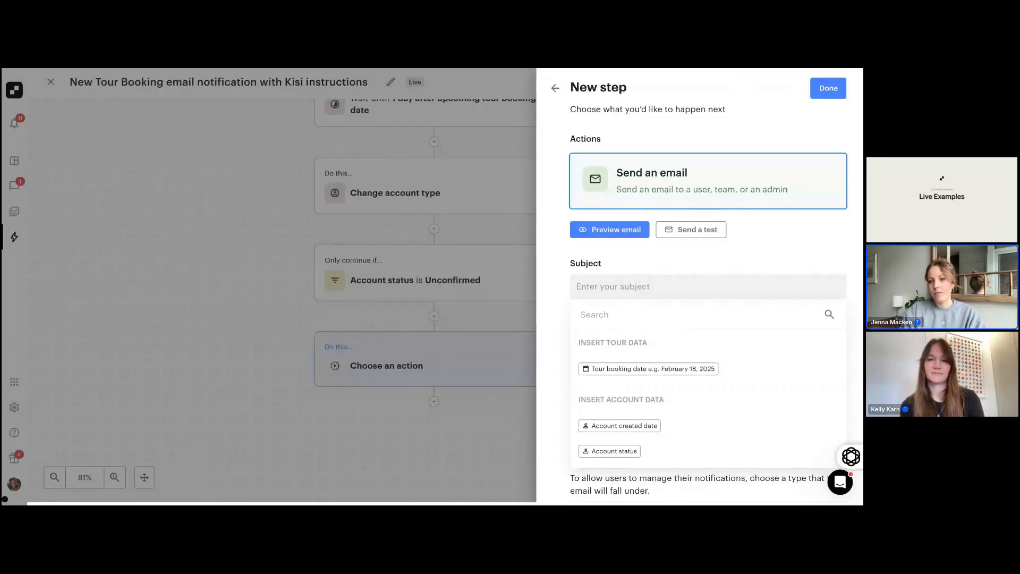
type("Follow up")
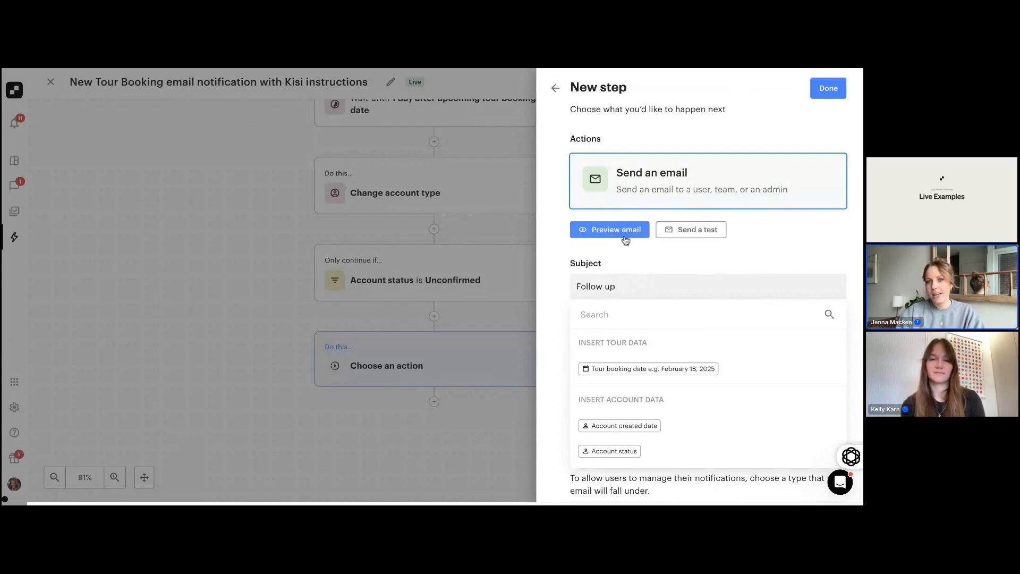
left_click(624, 249)
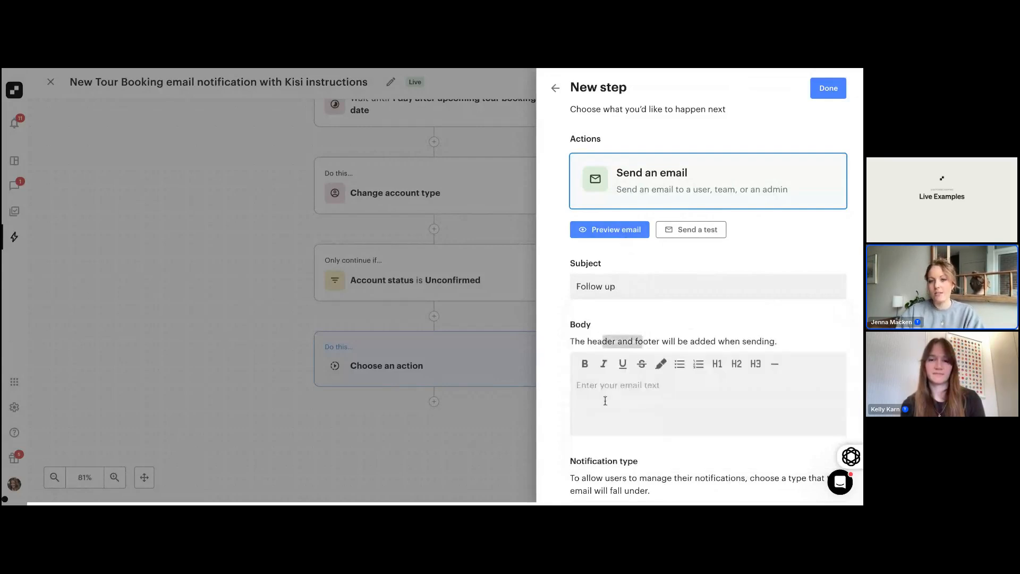
left_click(605, 400)
type("..")
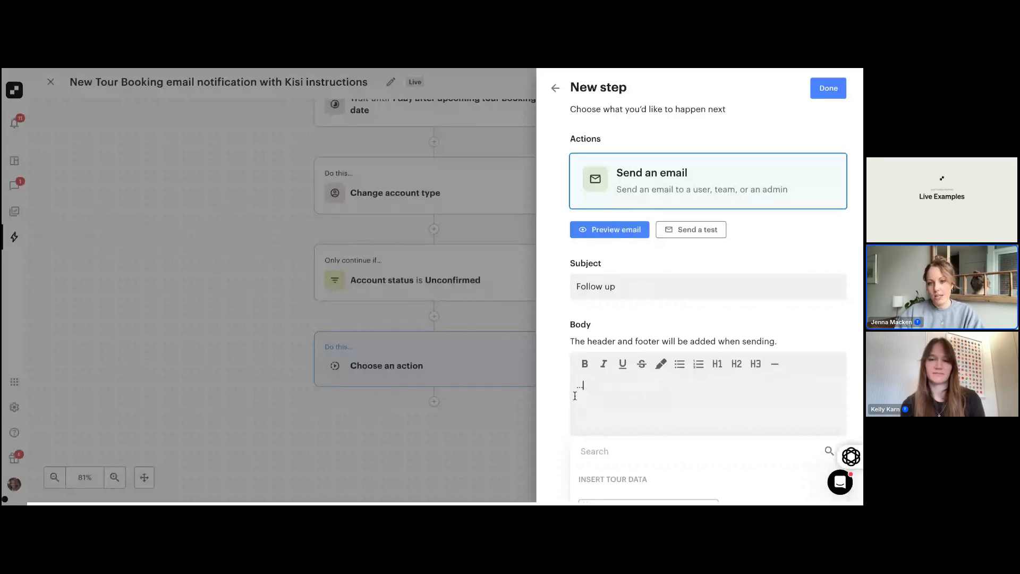
left_click(578, 376)
- Set the follow-up email's notification type to Transactional, choose the admin's connected email account as sender, and finish the step
scroll(577, 375, "down", 7)
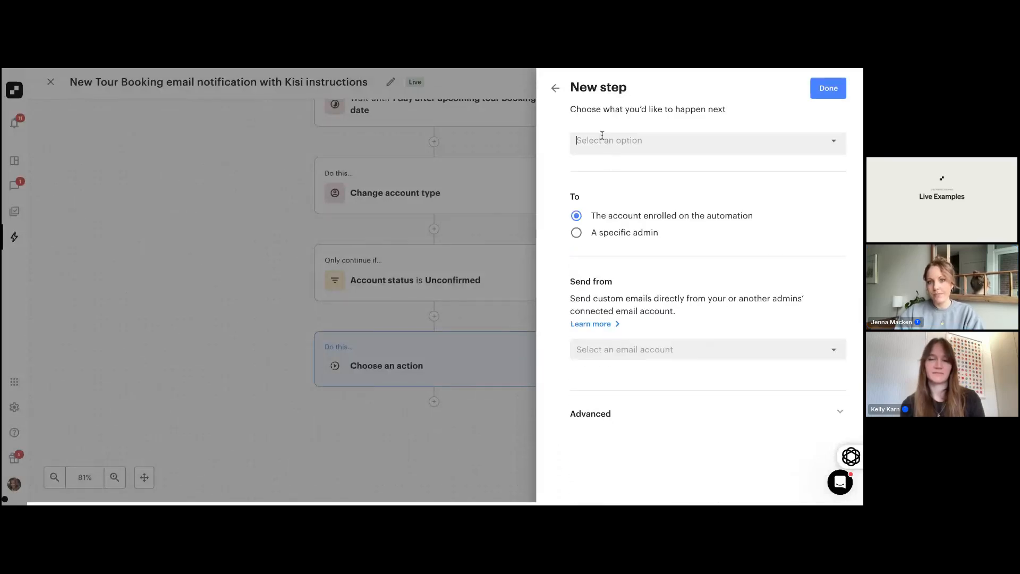
left_click(579, 139)
left_click(610, 198)
left_click(582, 351)
left_click(590, 372)
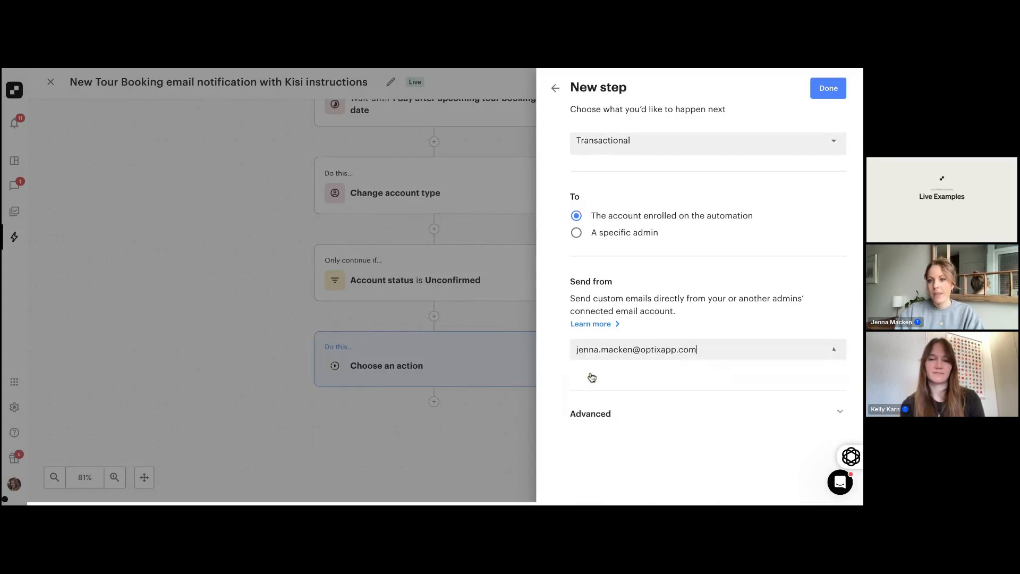
left_click(828, 87)
scroll(484, 281, "up", 2)
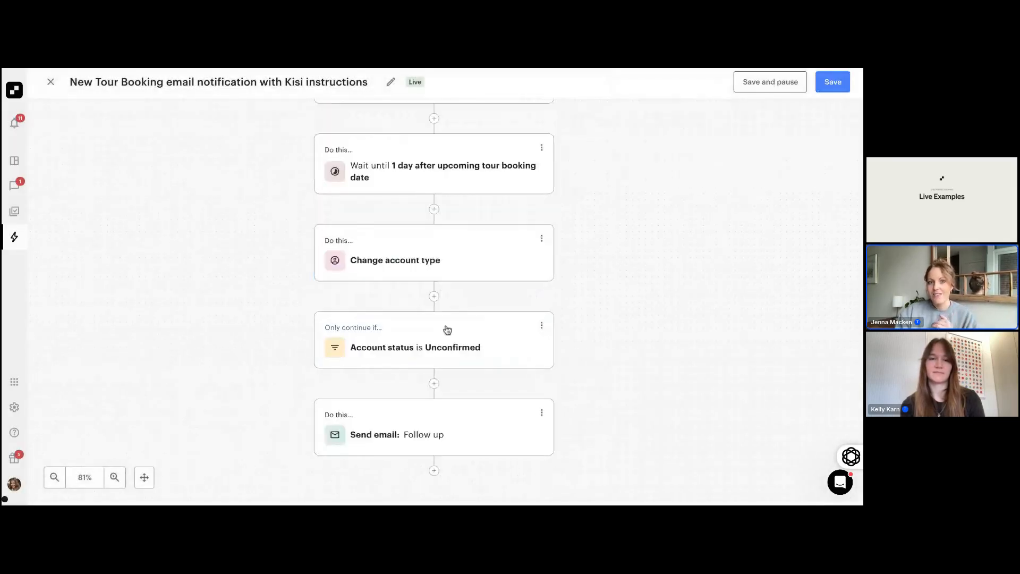
- Add a Delay of 7 days after the Follow up email
scroll(434, 457, "down", 1)
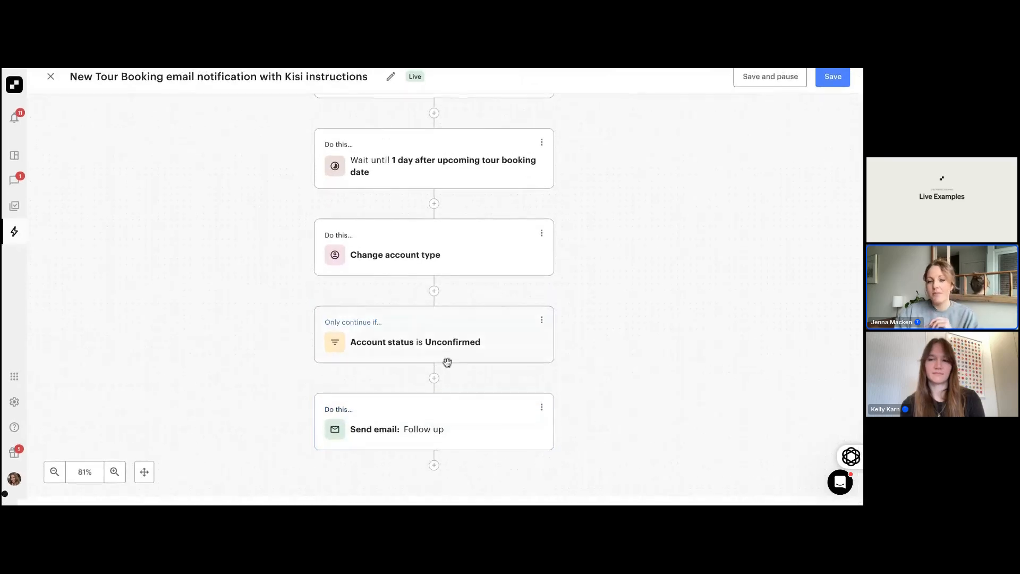
scroll(448, 360, "down", 5)
scroll(447, 361, "up", 3)
scroll(447, 367, "down", 4)
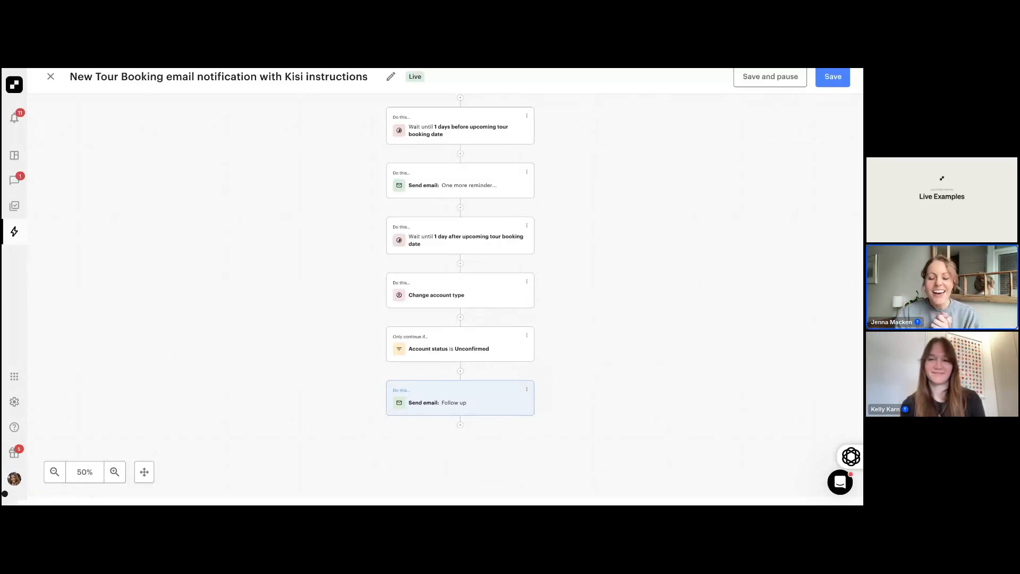
left_click(460, 426)
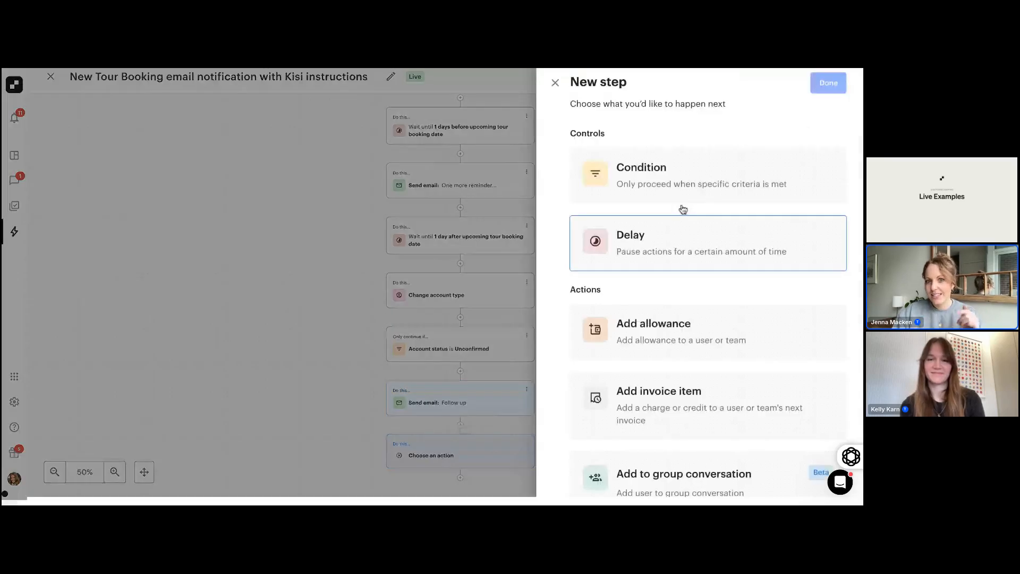
left_click(669, 248)
left_click(590, 311)
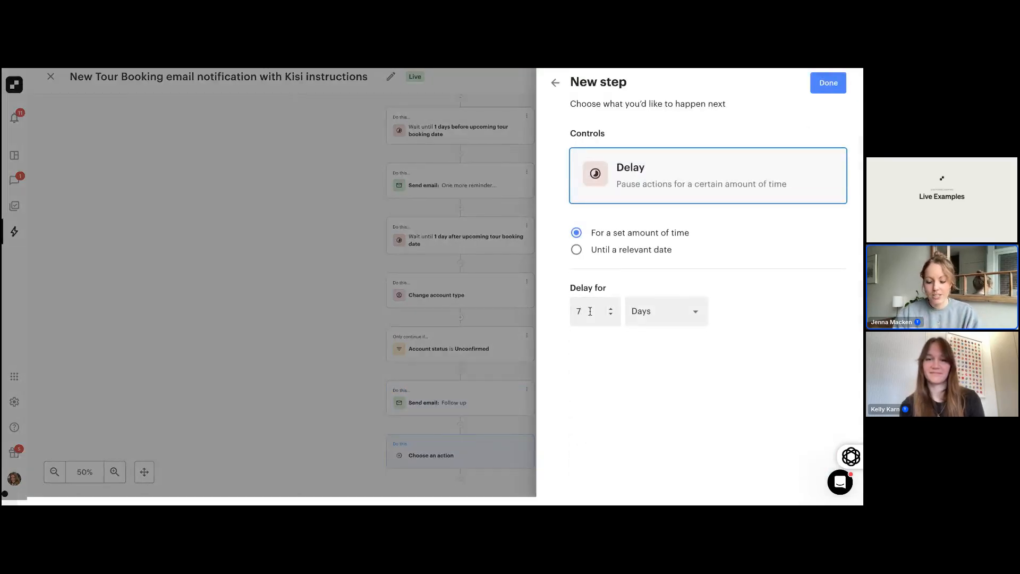
left_click(827, 83)
- Add a condition after the 7-day delay that only continues if Account status is Unconfirmed
scroll(465, 331, "down", 3)
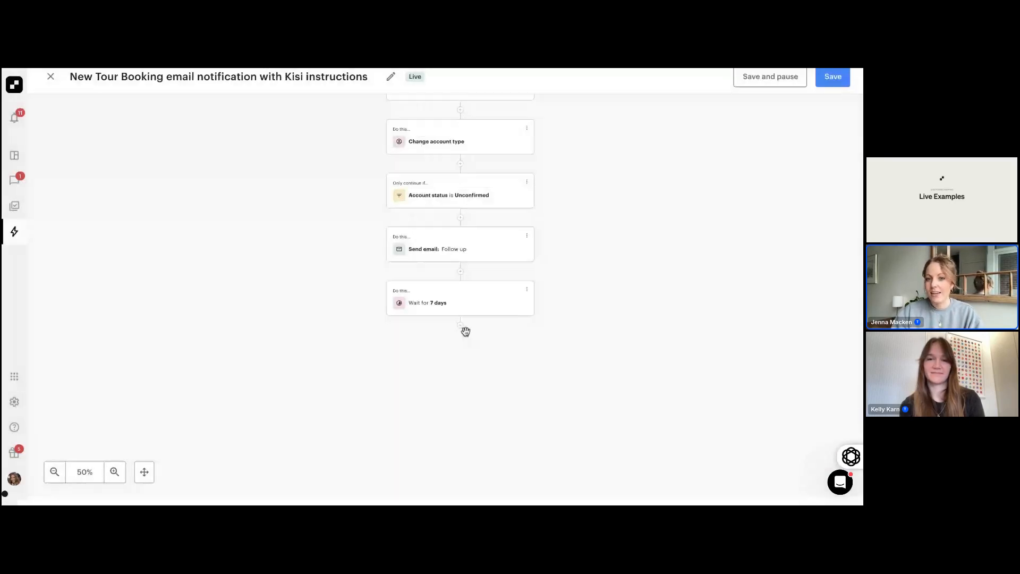
left_click(460, 327)
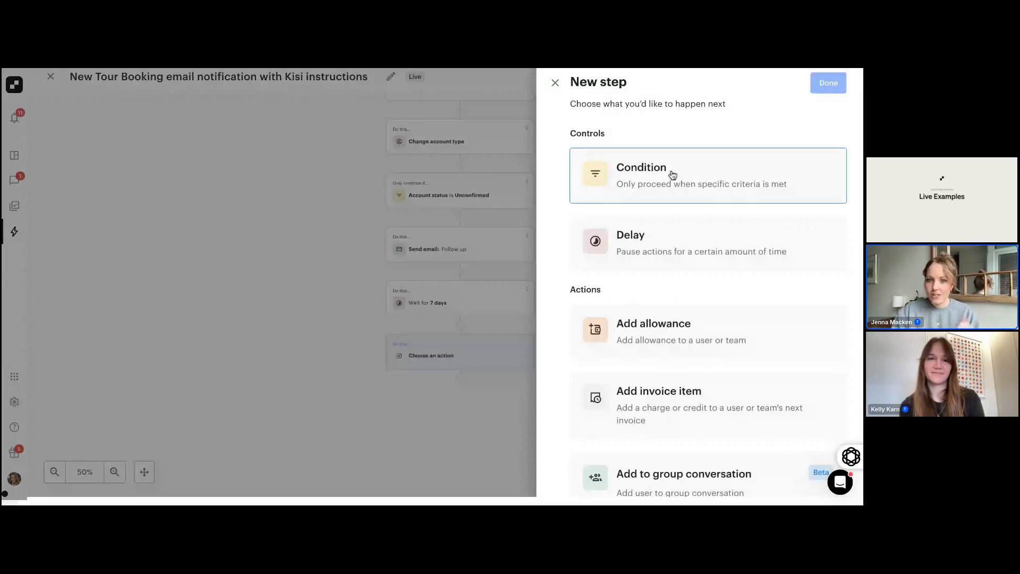
left_click(672, 174)
left_click(626, 249)
type("stat")
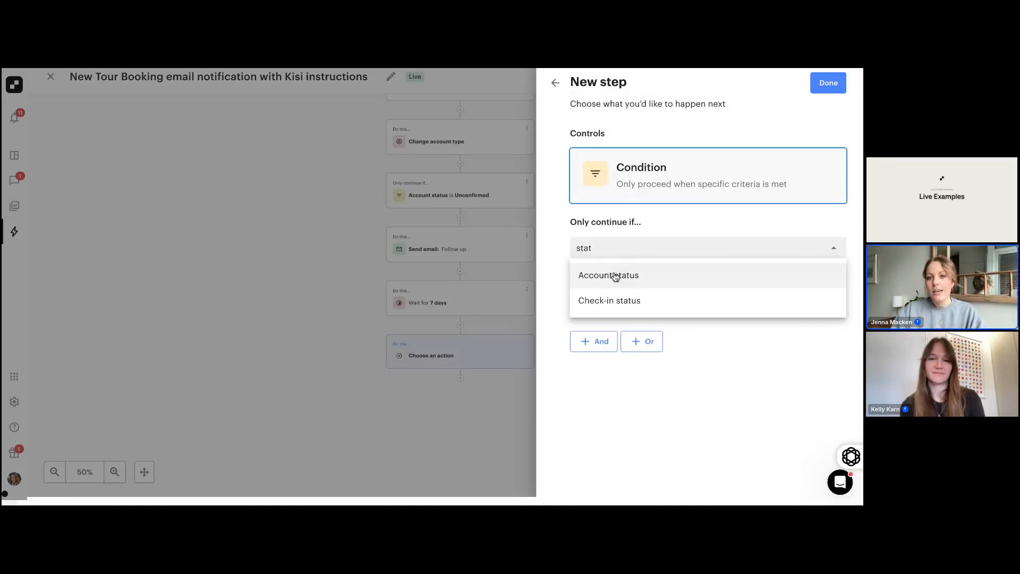
left_click(614, 276)
left_click(589, 304)
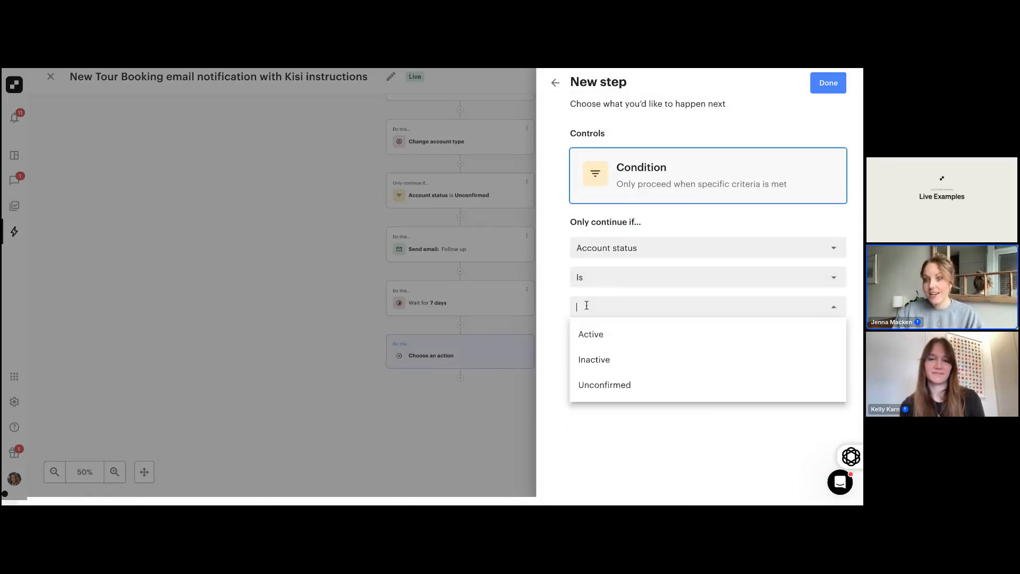
left_click(602, 385)
left_click(827, 82)
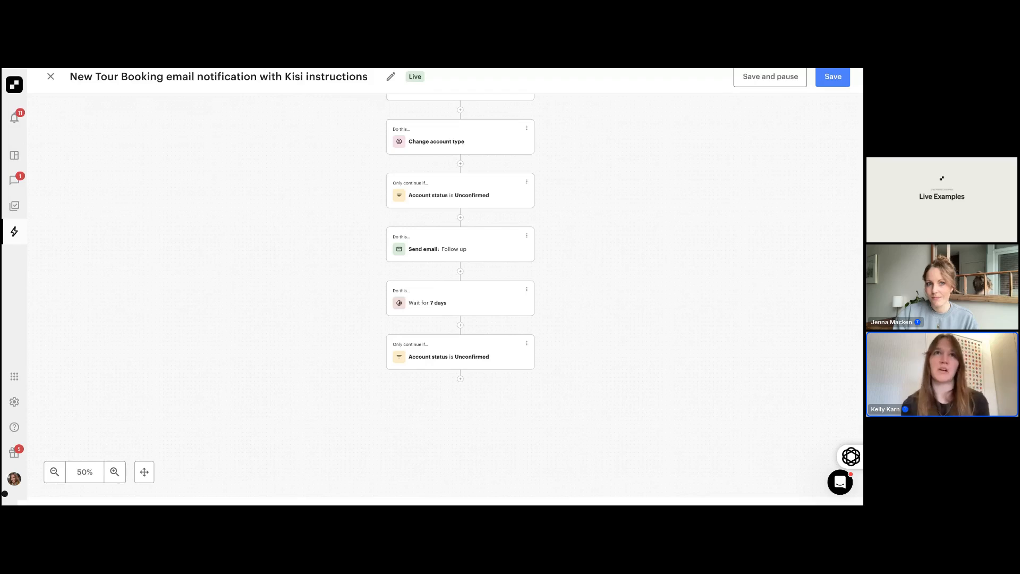
- Save the edited tour booking automation as a new version
scroll(460, 245, "right", 1)
scroll(460, 244, "up", 1)
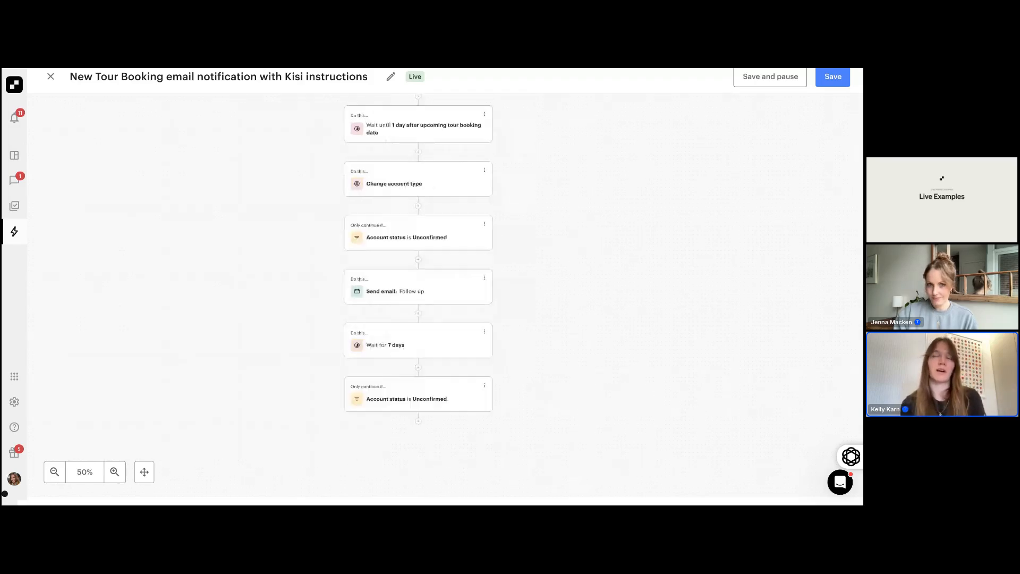
scroll(418, 270, "up", 1)
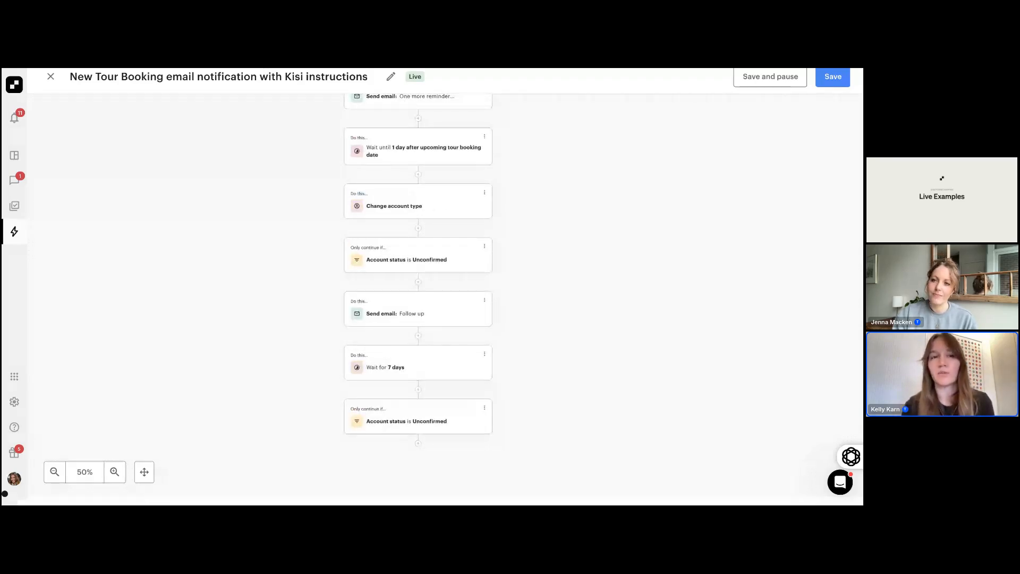
left_click(833, 77)
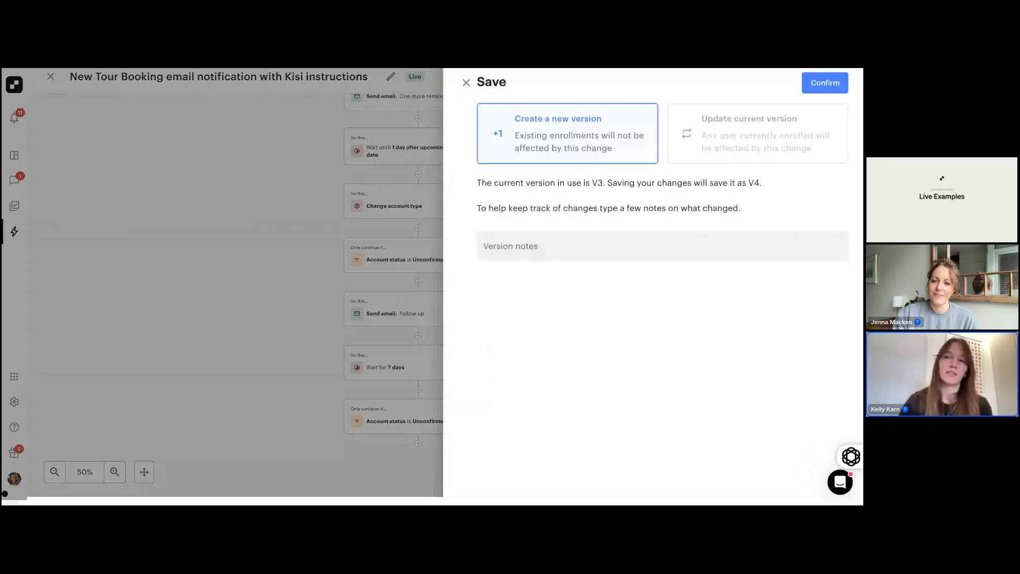
left_click(828, 82)
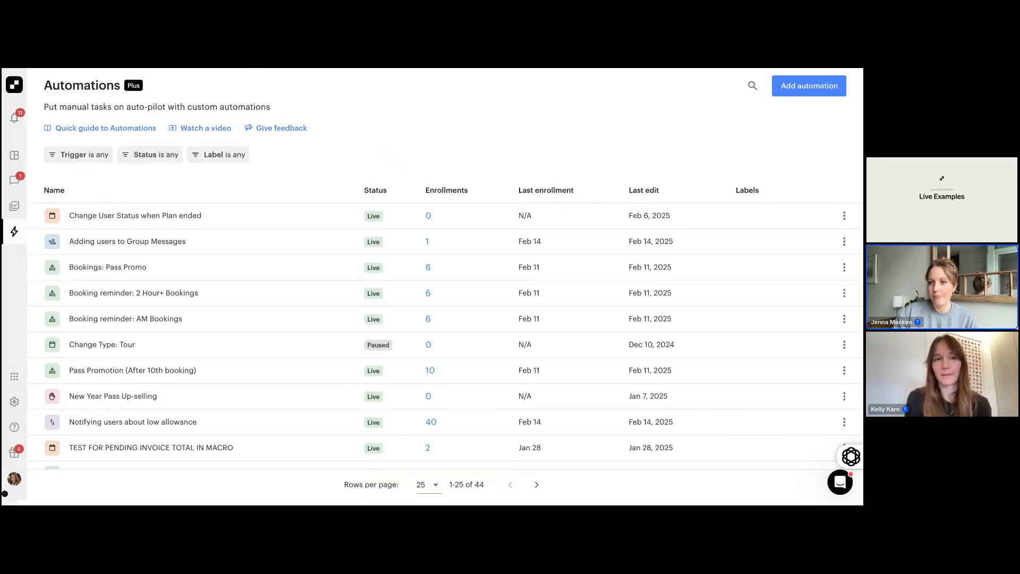
- Search the automation recipes for "inquir" and open the details of the Follow-up with new inquiries recipe
left_click(776, 88)
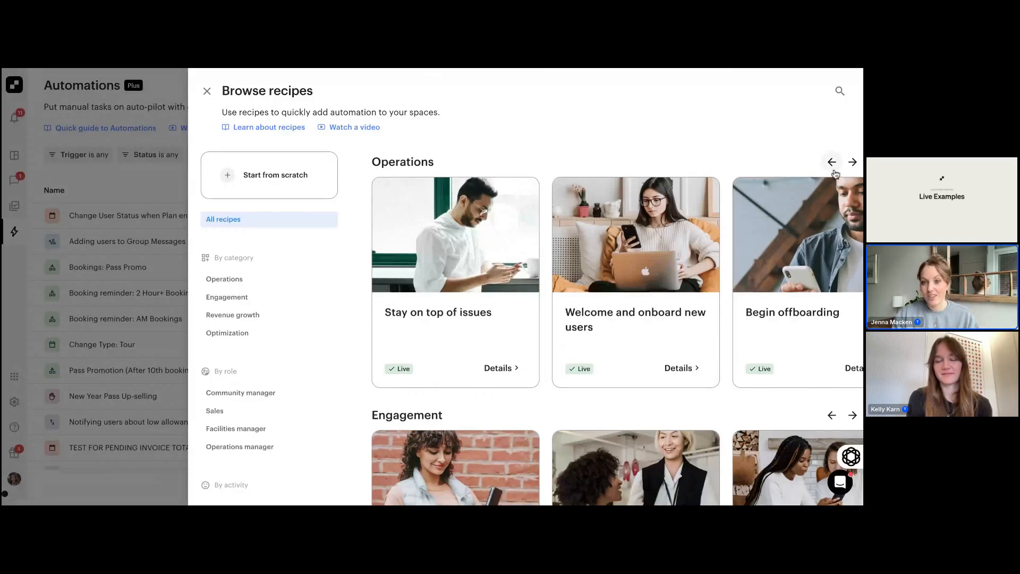
left_click(839, 90)
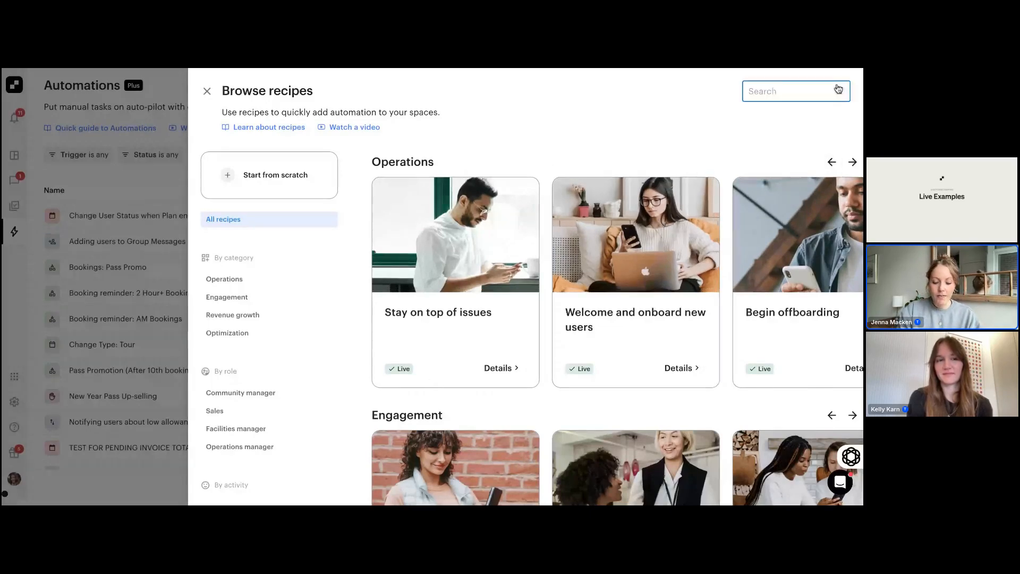
type("inquir")
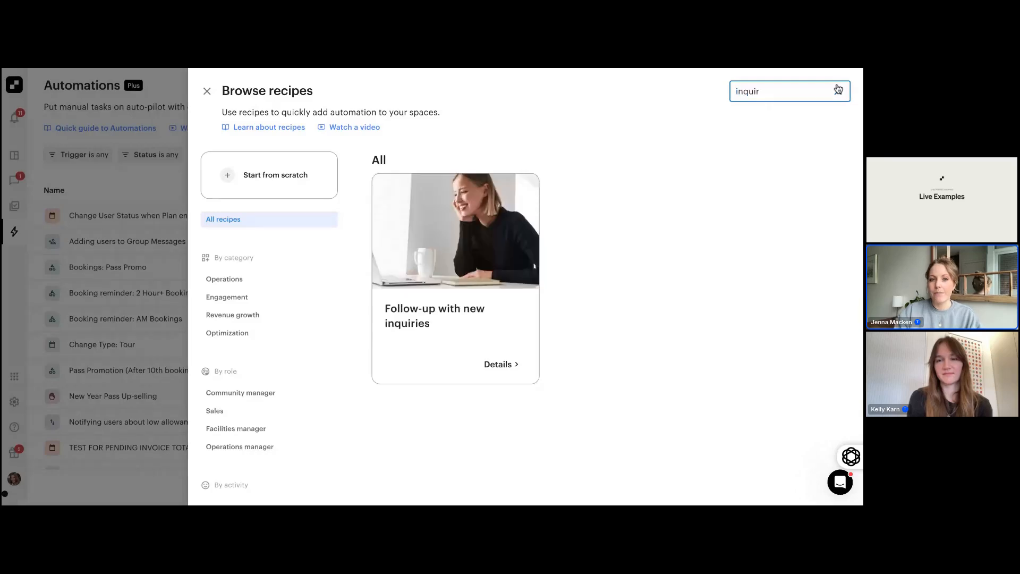
left_click(439, 304)
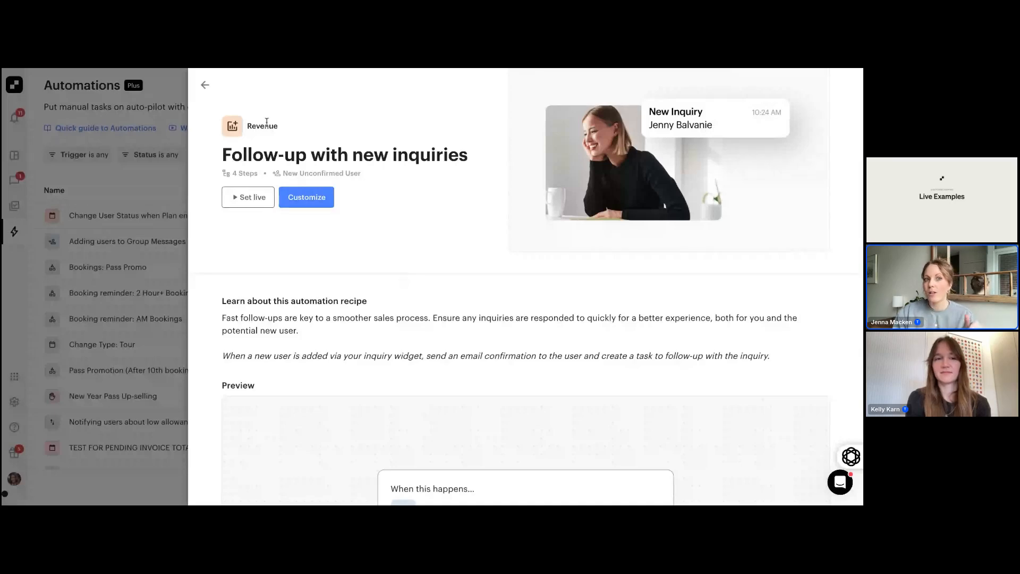
- Review the steps of the existing "Following up with new inquiries" automation and open its Change account type action
left_click(302, 68)
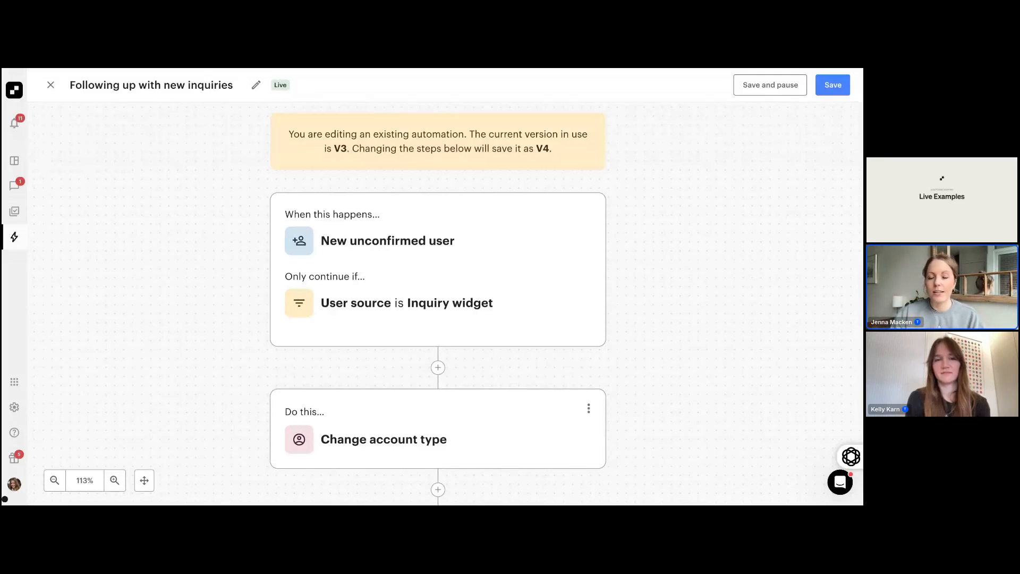
scroll(330, 396, "down", 1)
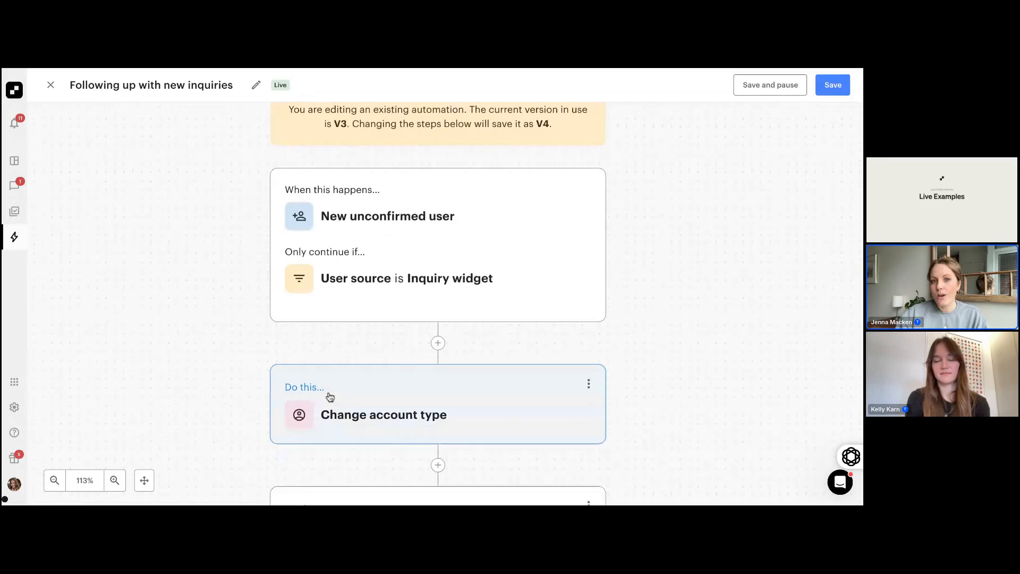
scroll(426, 317, "down", 1)
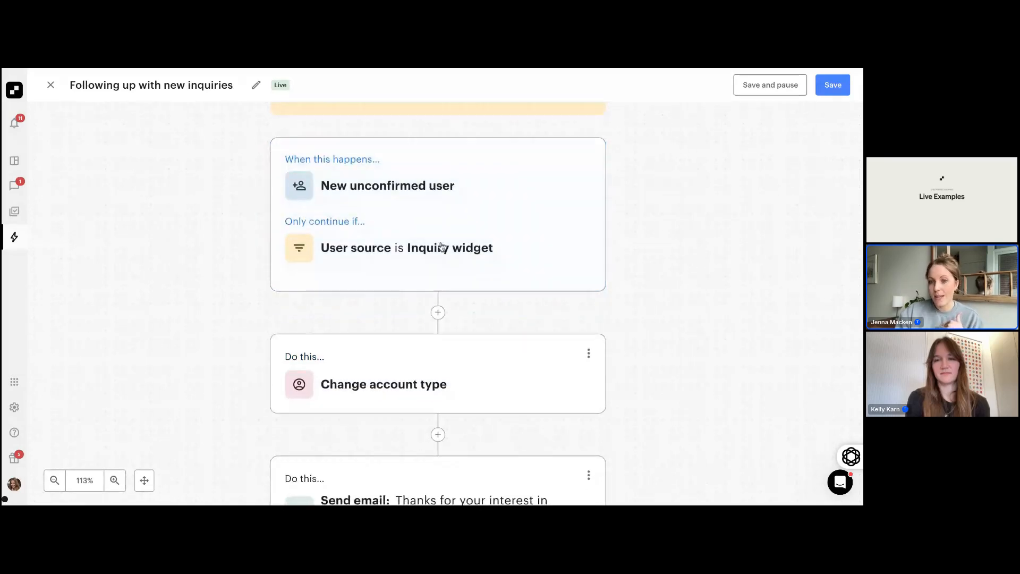
scroll(457, 289, "down", 3)
scroll(457, 289, "up", 3)
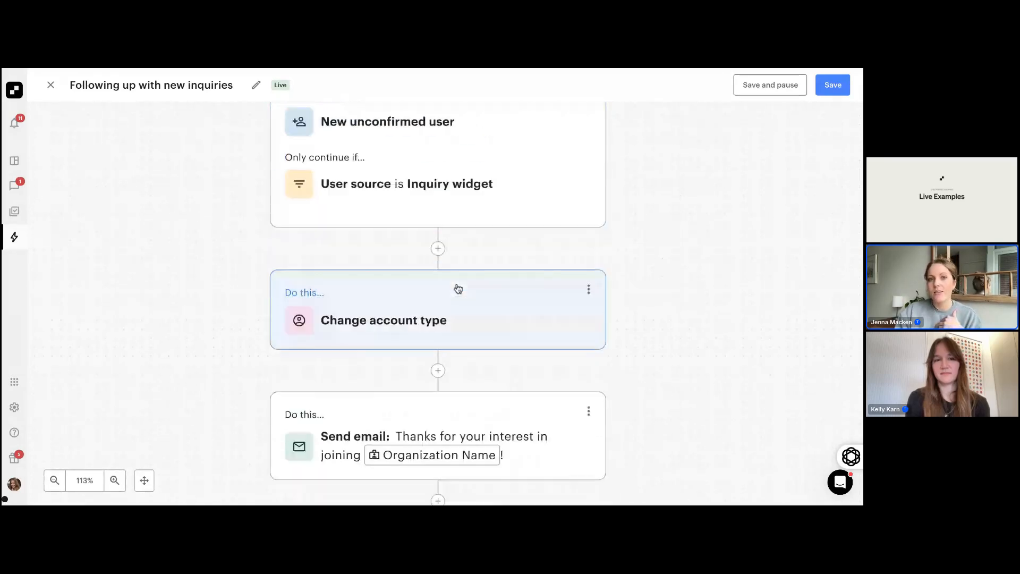
scroll(456, 289, "up", 1)
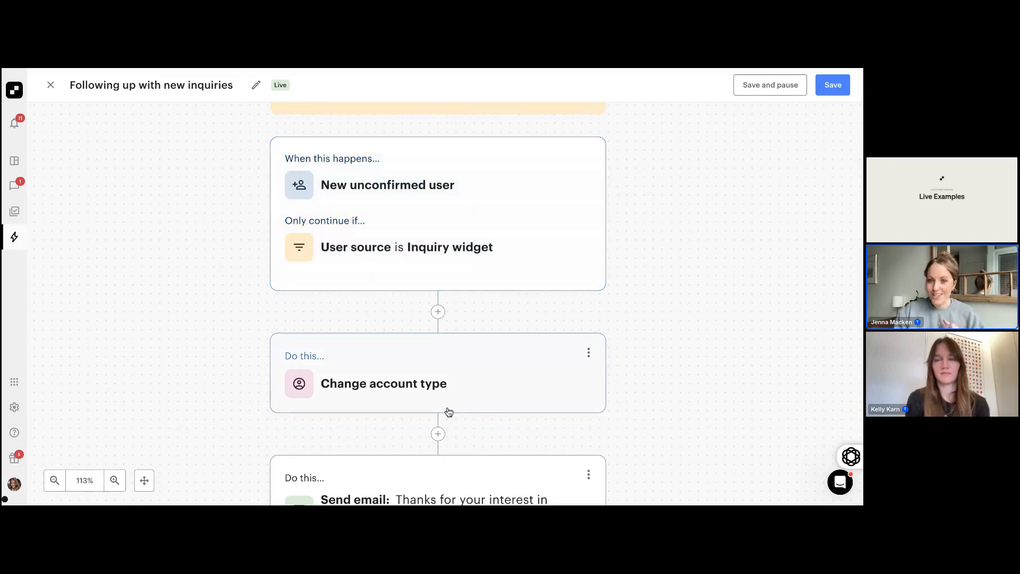
scroll(448, 412, "down", 1)
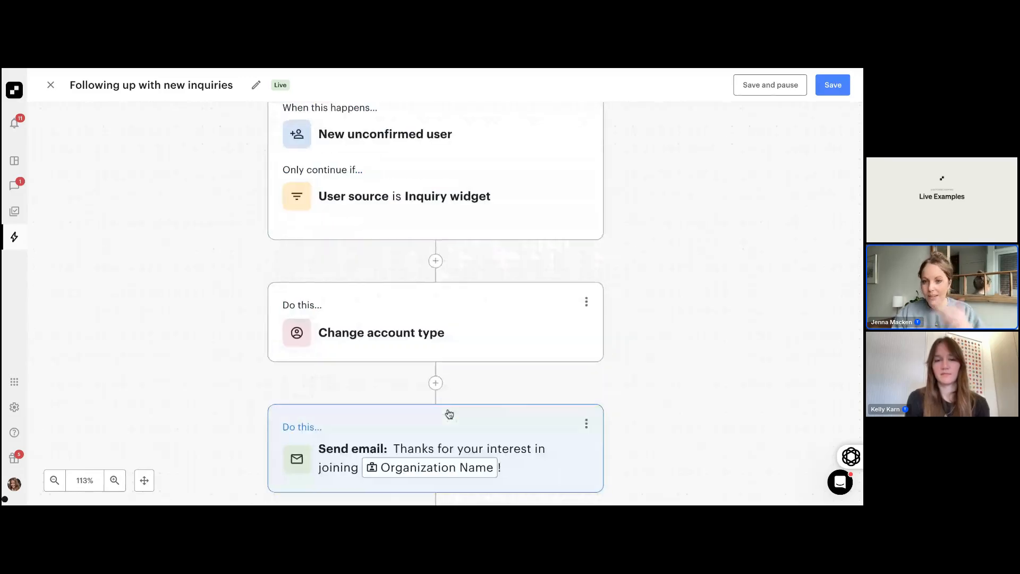
scroll(449, 411, "down", 5)
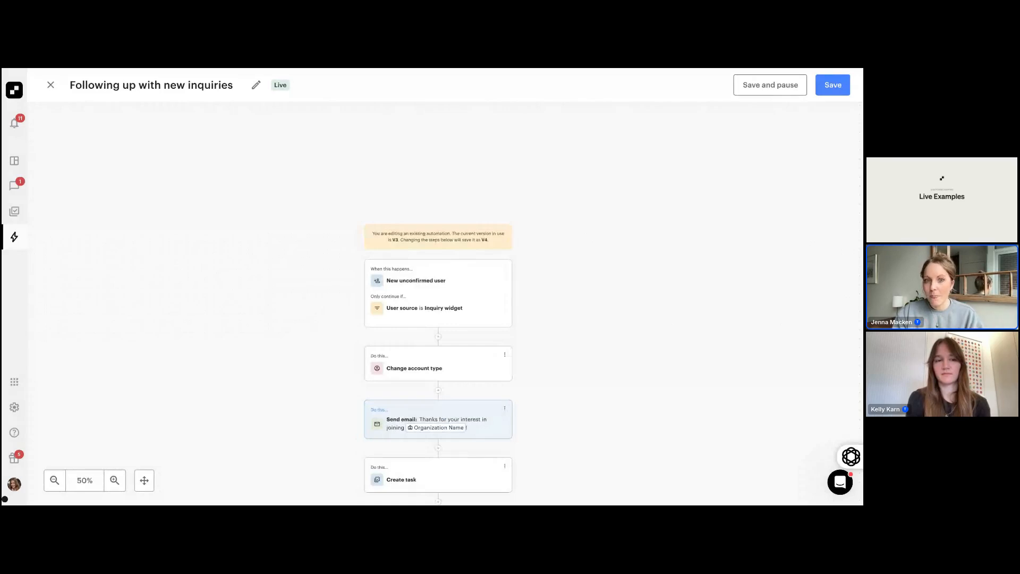
scroll(429, 212, "down", 2)
left_click(432, 262)
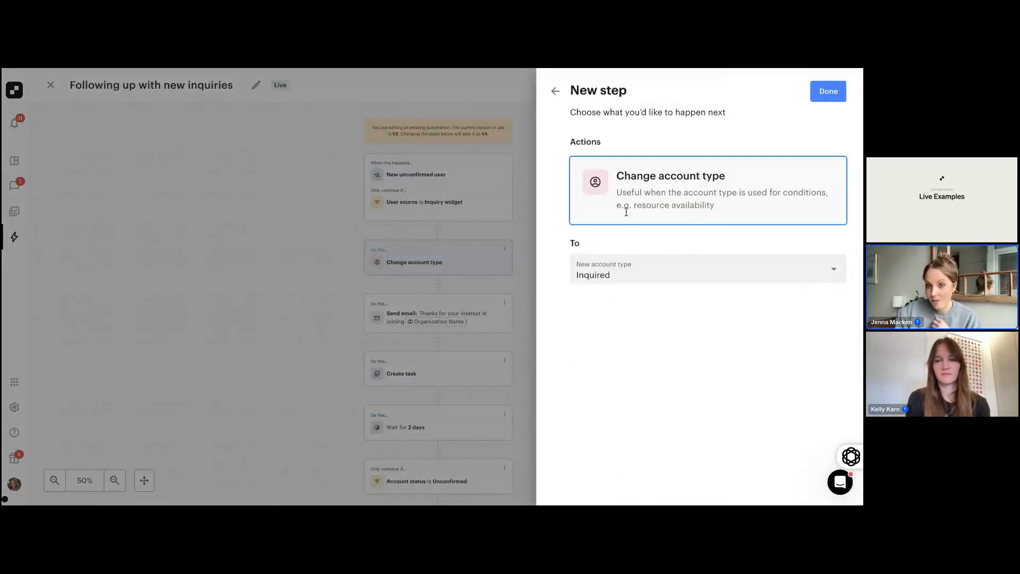
- Close the Change account type details, check that action once more and return to the automation flow
left_click(561, 99)
left_click(560, 99)
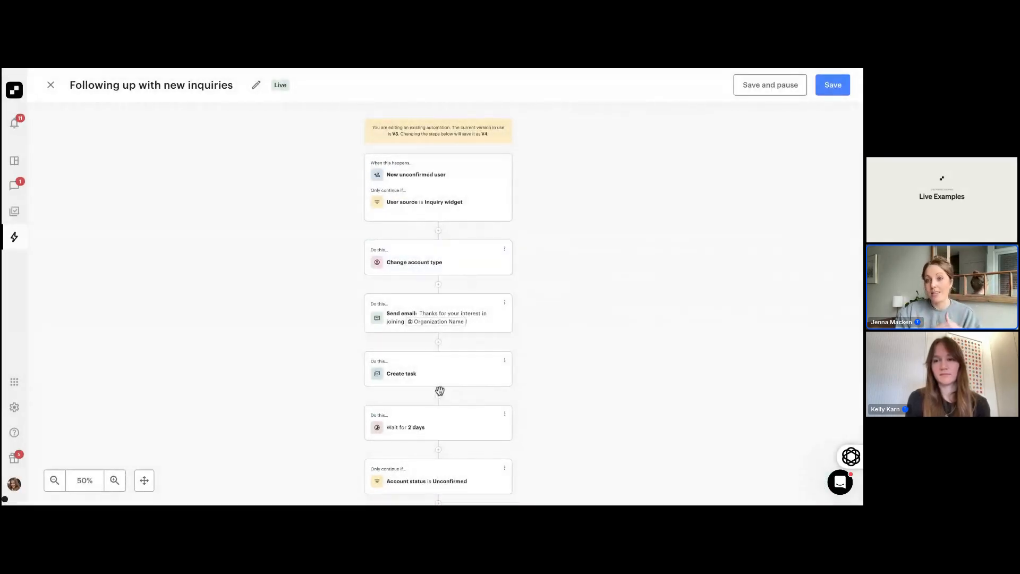
scroll(443, 409, "down", 1)
scroll(445, 427, "down", 1)
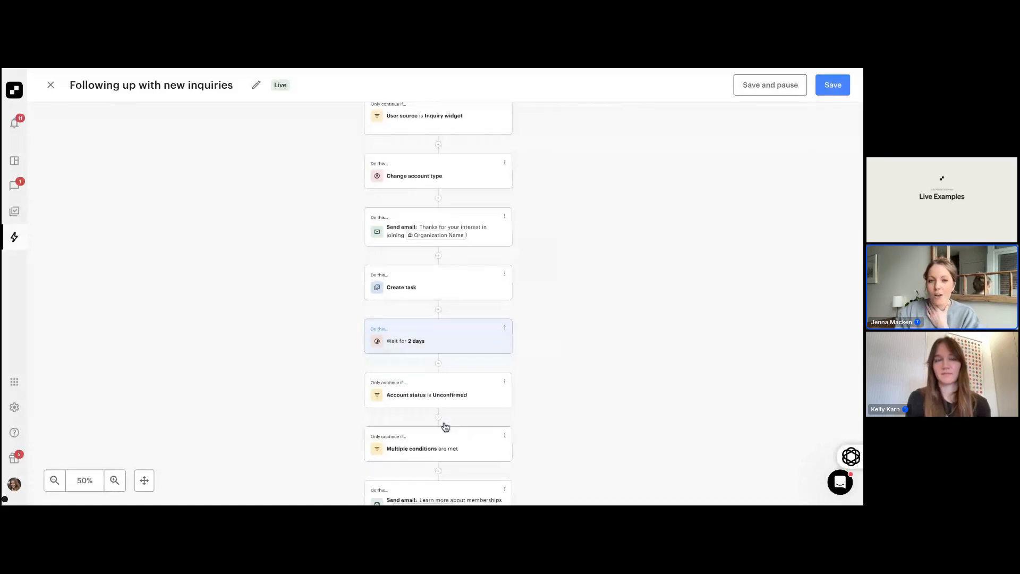
left_click(427, 170)
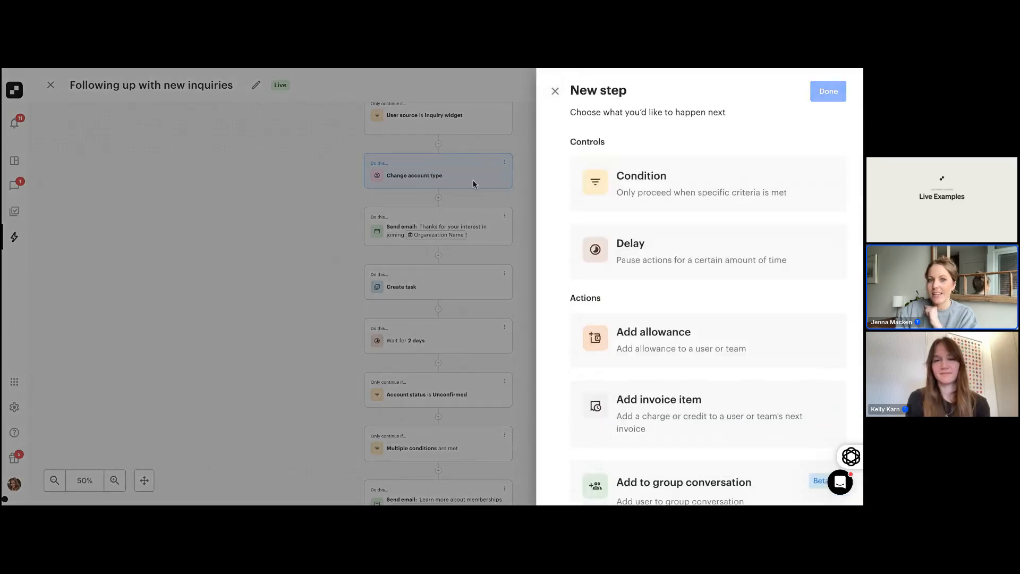
left_click(554, 91)
- Review the subject and body of the "Thanks for your interest in joining" email action and return to the flow
left_click(481, 234)
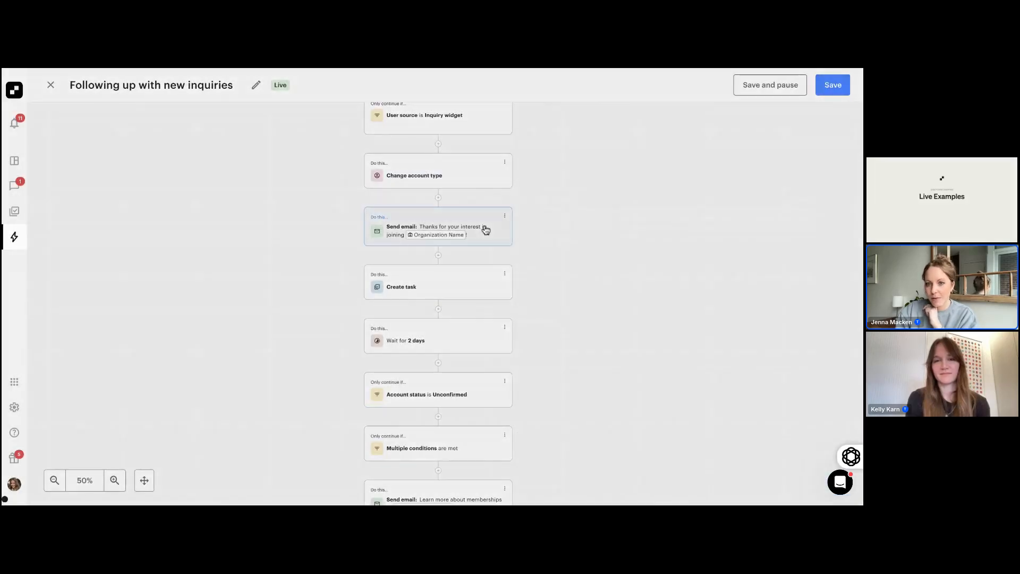
scroll(585, 442, "down", 2)
scroll(585, 443, "down", 1)
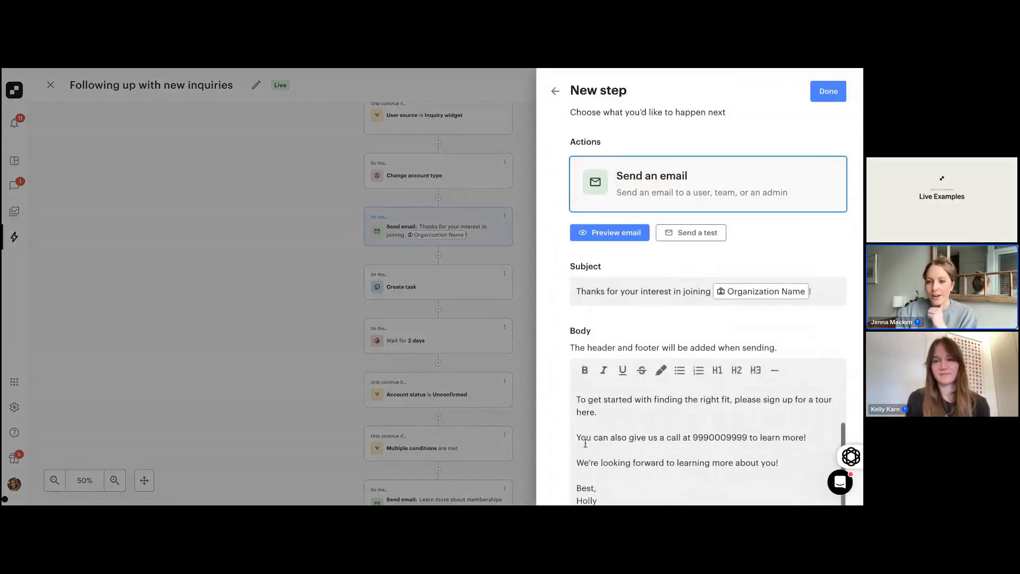
scroll(585, 443, "up", 3)
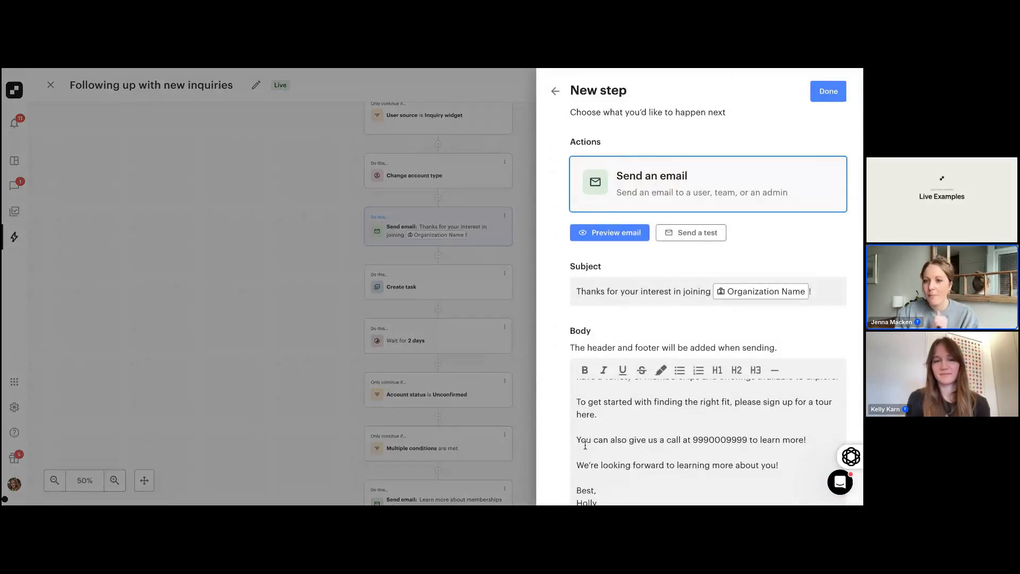
left_click(556, 91)
left_click(554, 92)
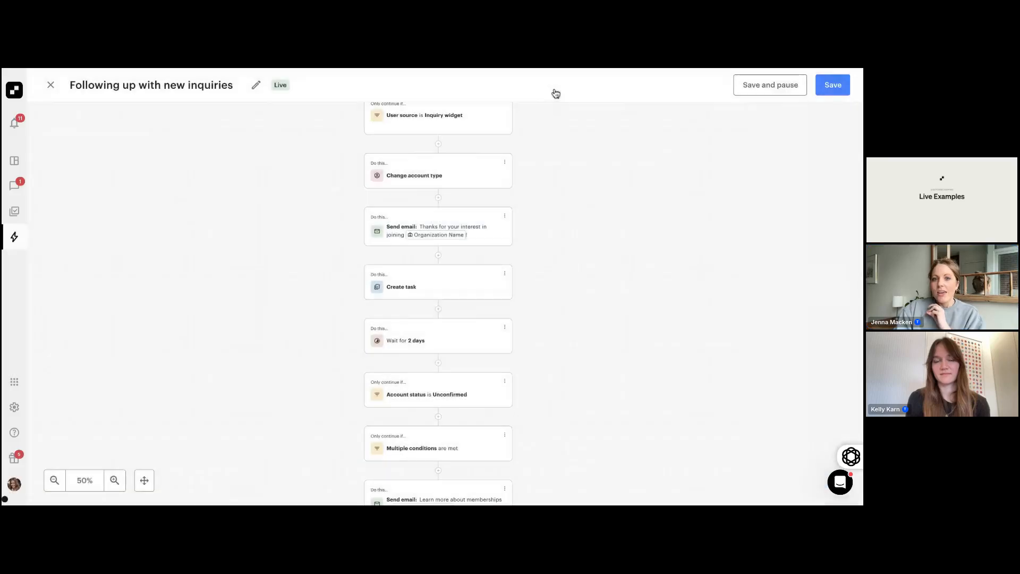
- Review the assignee, title, description and due date of the Create task action before the 2-day delay
left_click(434, 287)
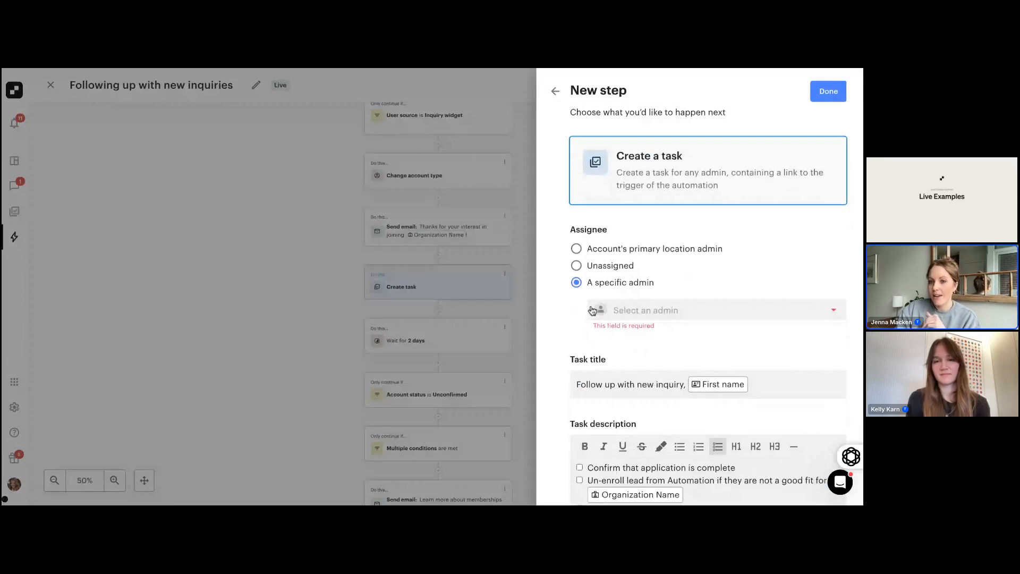
scroll(592, 310, "down", 5)
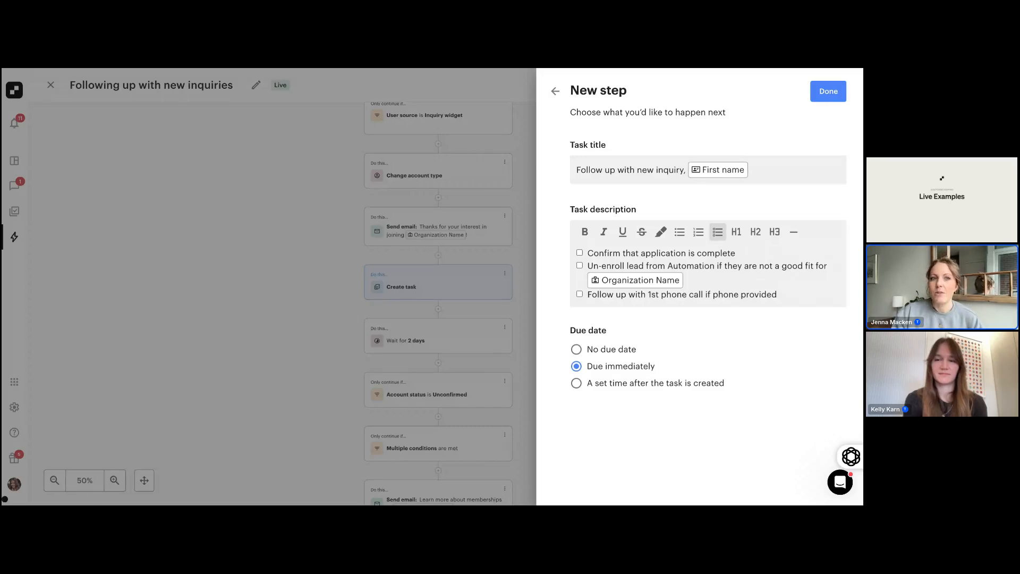
left_click(555, 91)
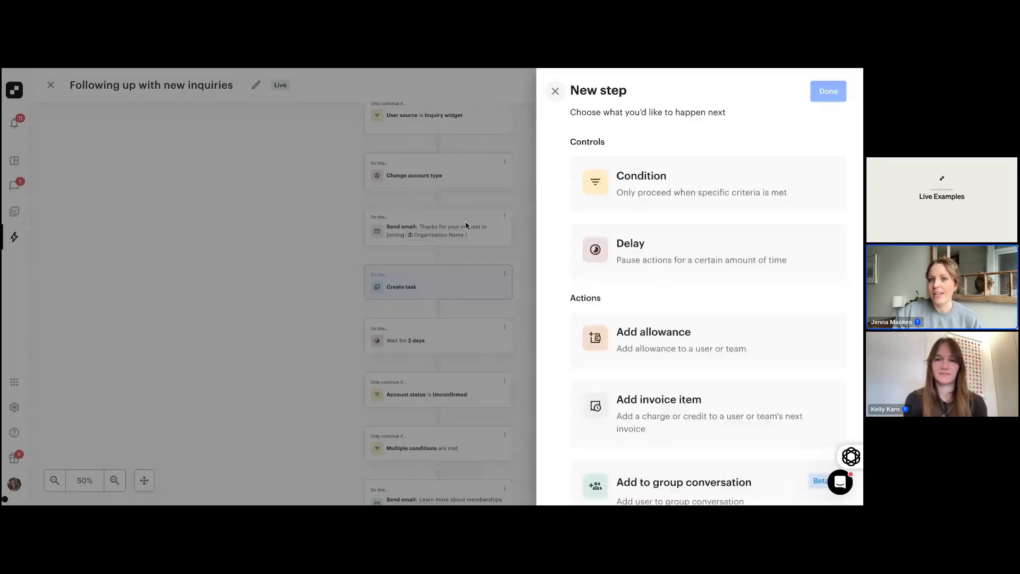
left_click(555, 92)
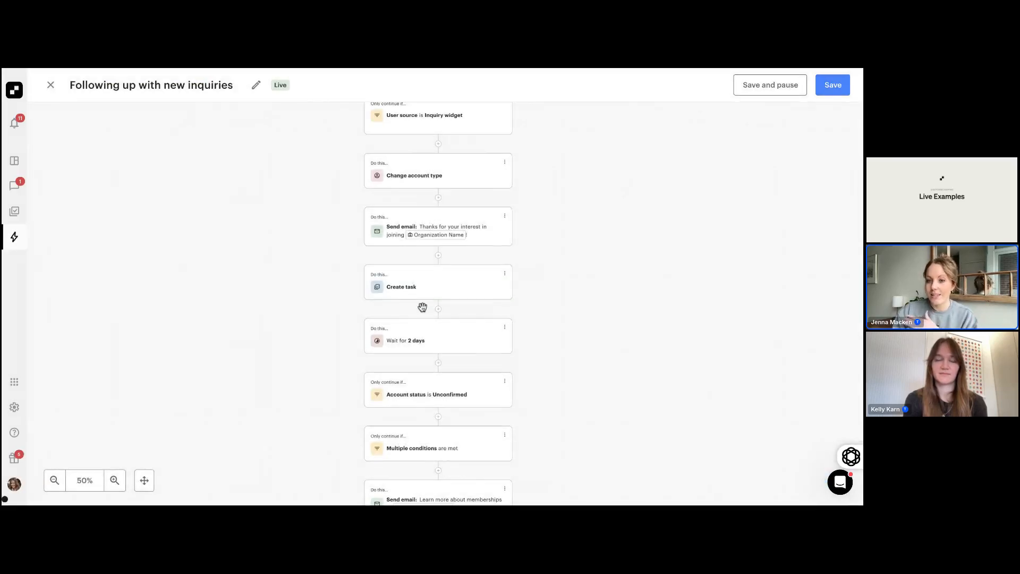
- Change the condition directly after the 2-day delay so it only continues if Account type is Inquired
scroll(408, 288, "down", 1)
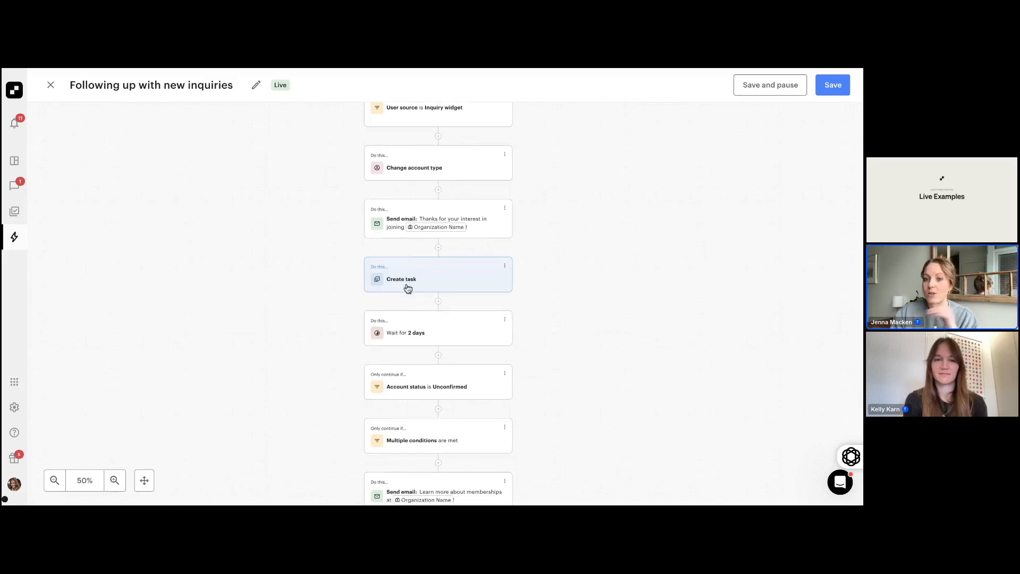
scroll(407, 288, "down", 1)
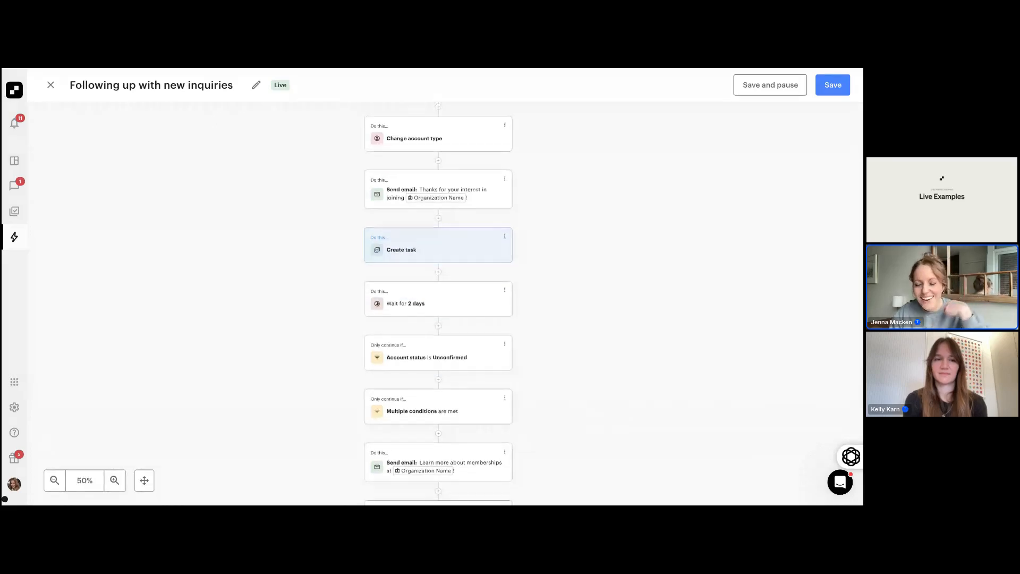
scroll(438, 303, "down", 1)
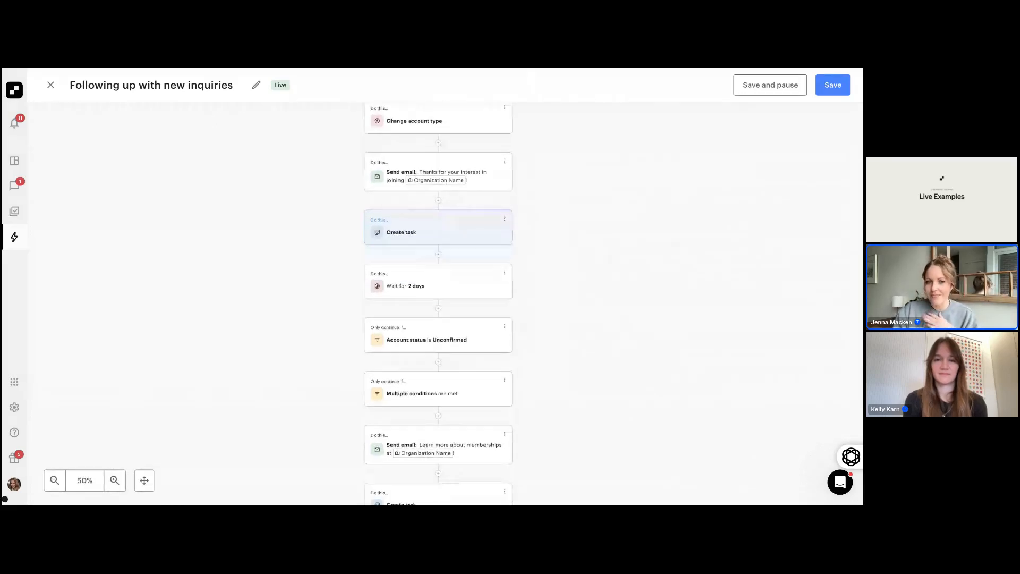
scroll(417, 296, "down", 1)
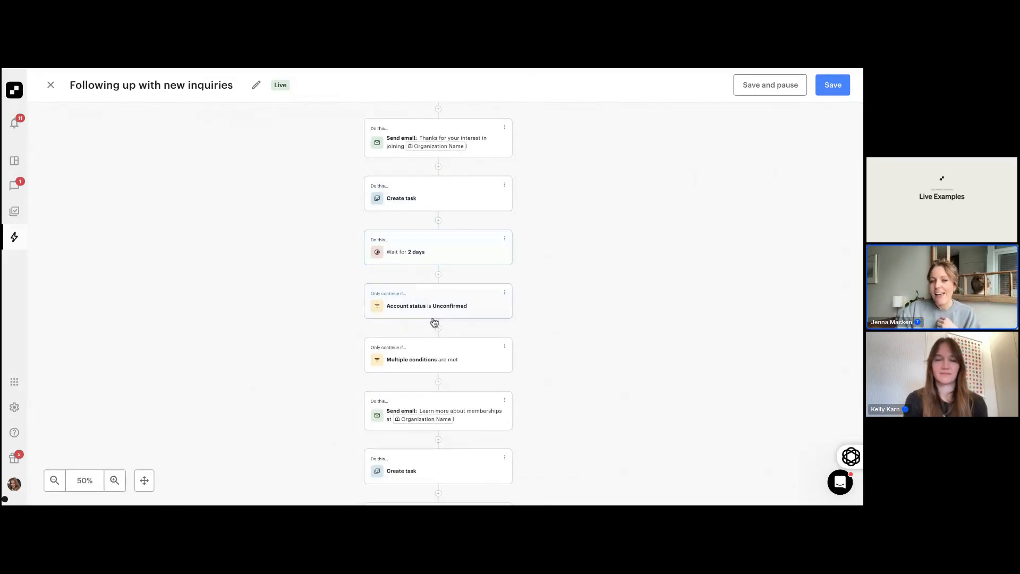
left_click(419, 311)
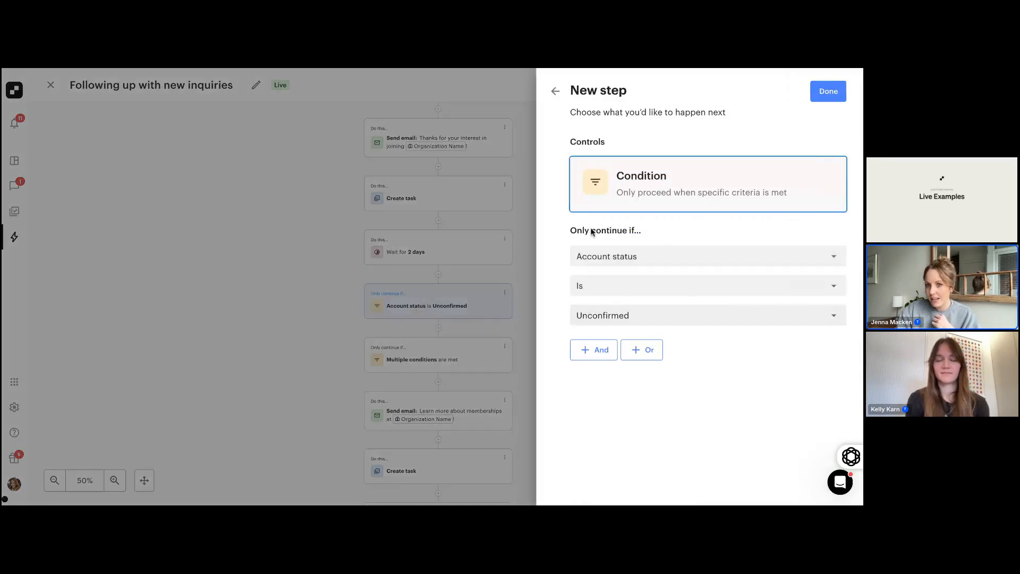
left_click(637, 314)
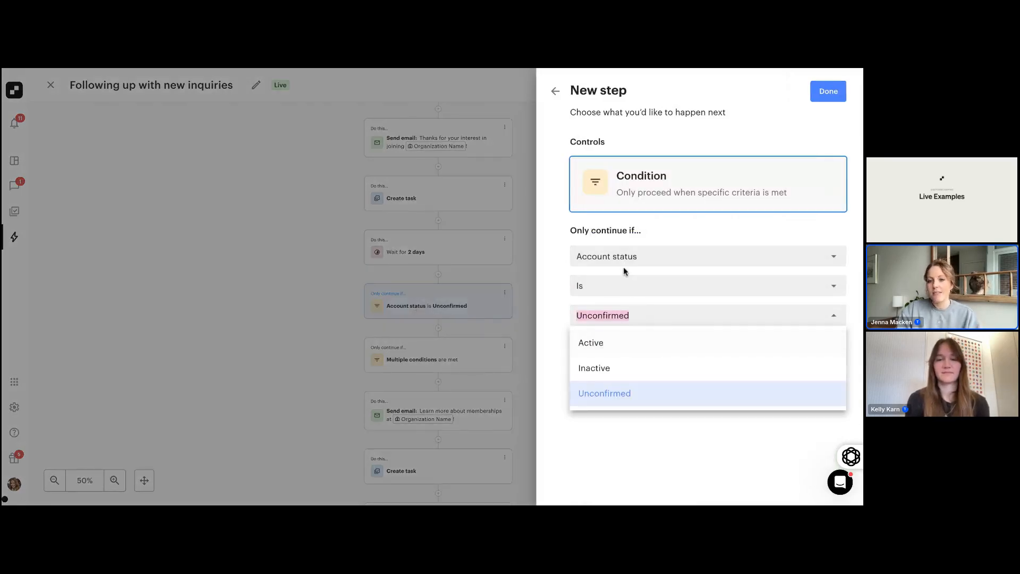
left_click(652, 254)
type("account")
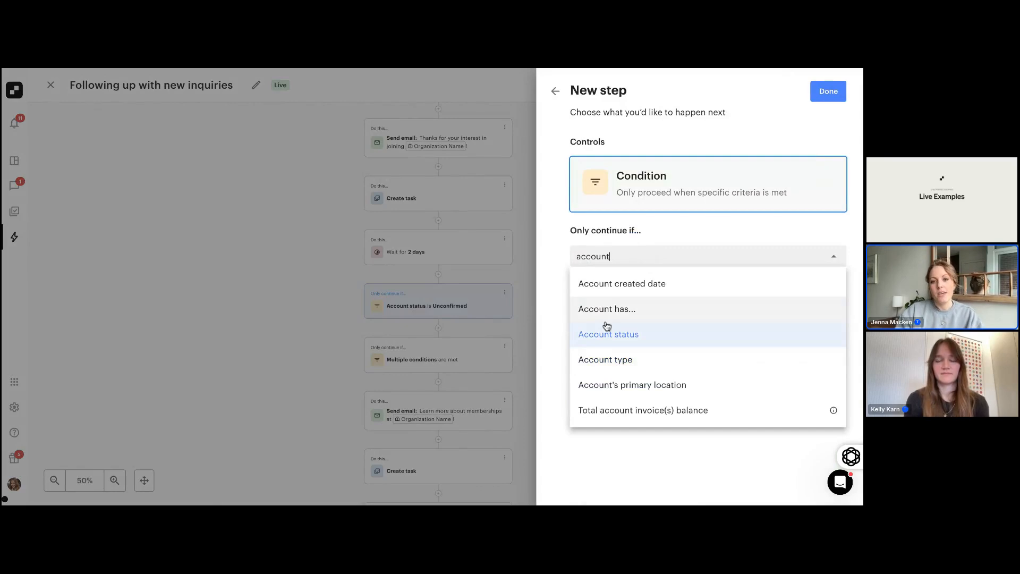
left_click(601, 358)
left_click(603, 314)
type("in")
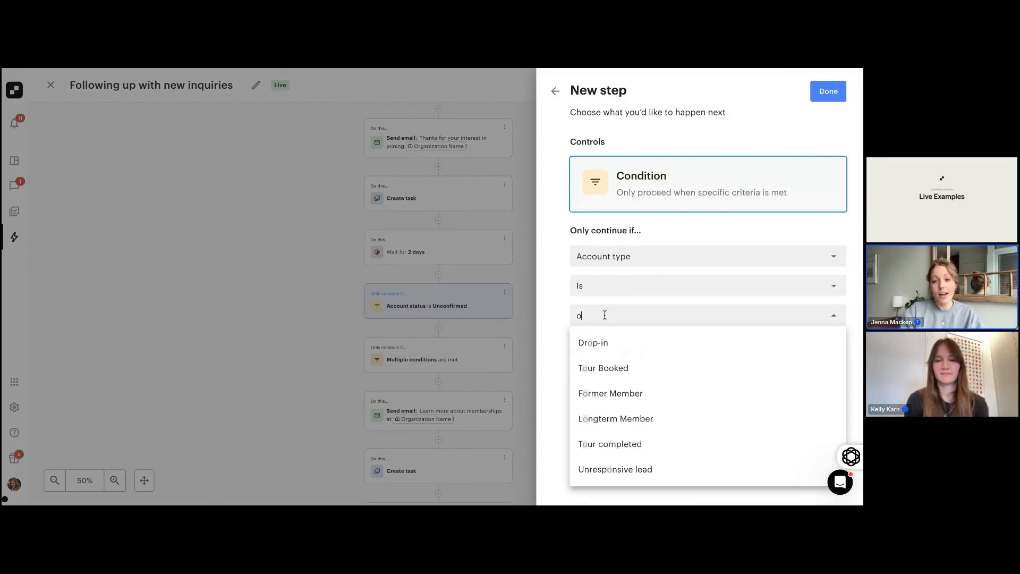
left_click(616, 394)
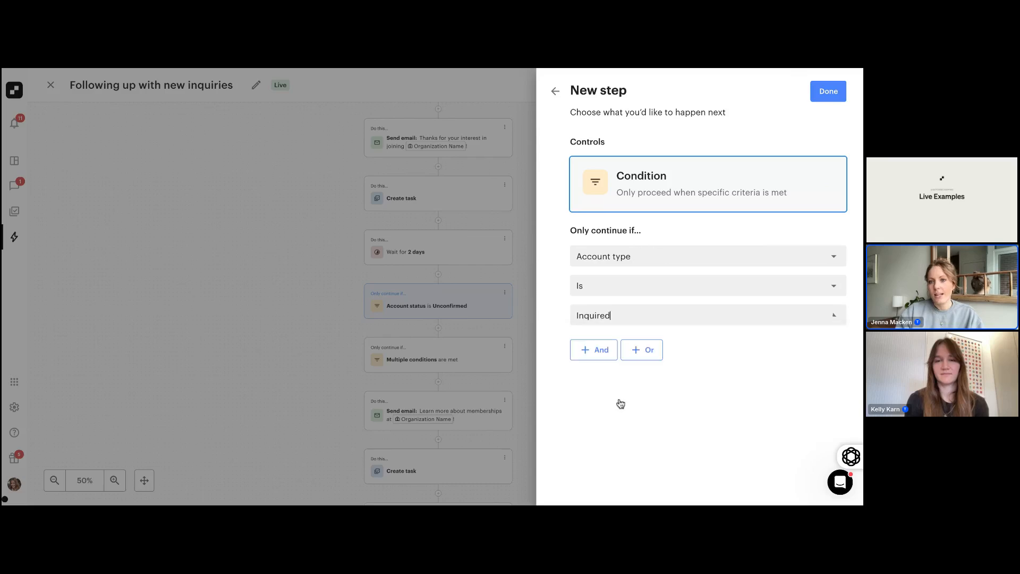
left_click(816, 98)
- Examine the Phone follow up #1 completed criteria in the multiple-conditions step before the memberships email
left_click(416, 354)
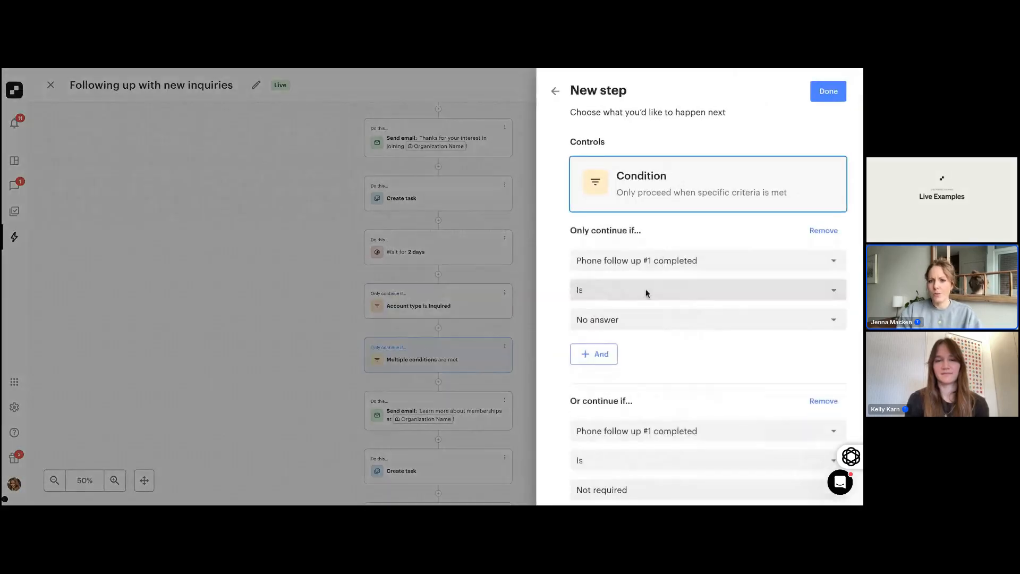
scroll(626, 351, "down", 1)
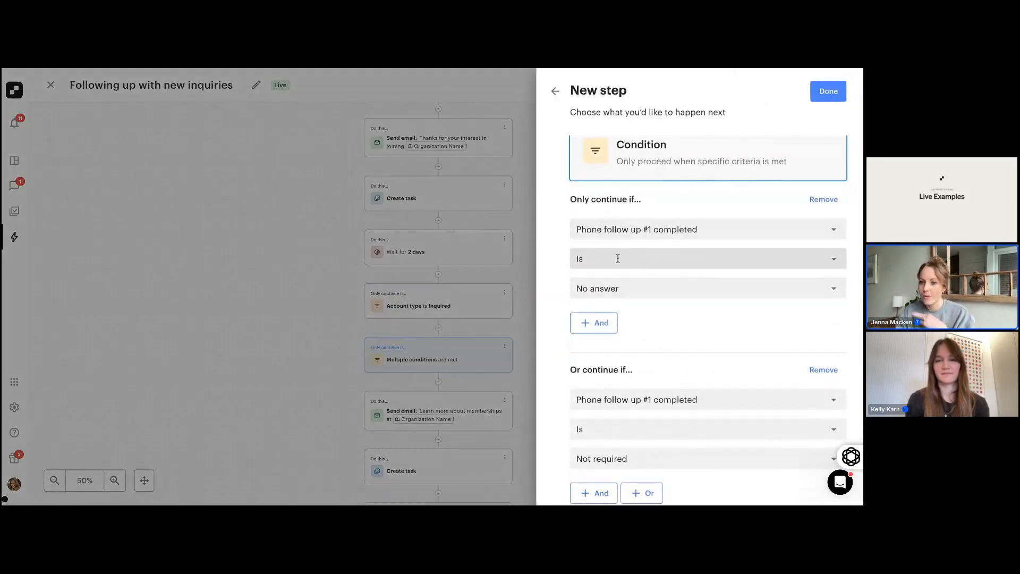
scroll(618, 258, "down", 1)
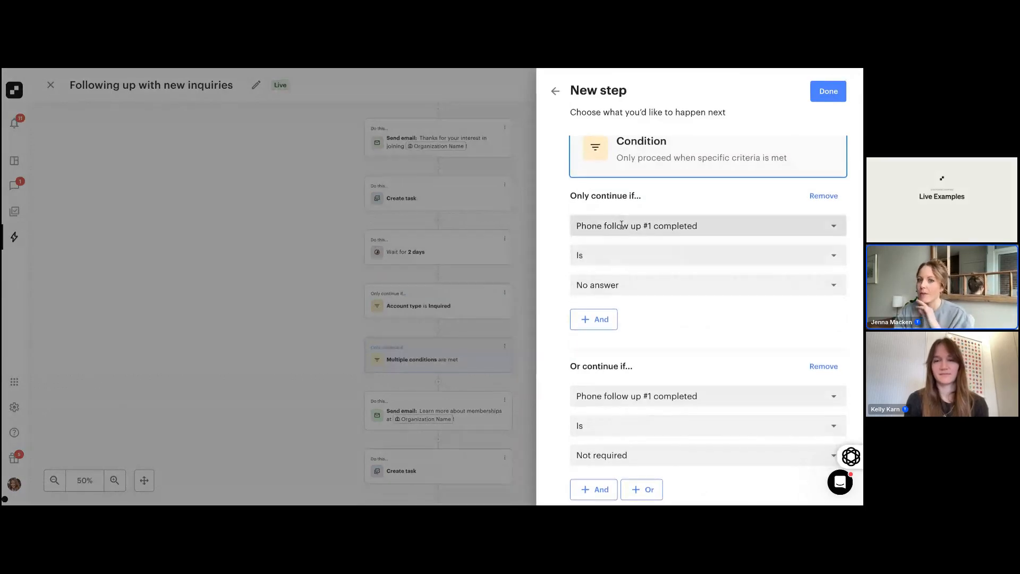
scroll(677, 335, "down", 1)
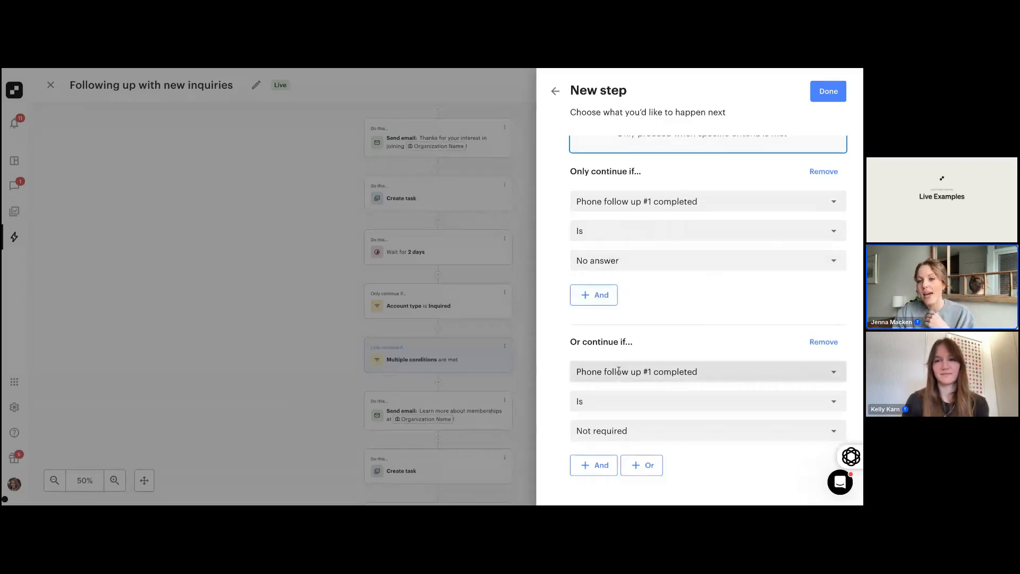
left_click(556, 92)
left_click(556, 92)
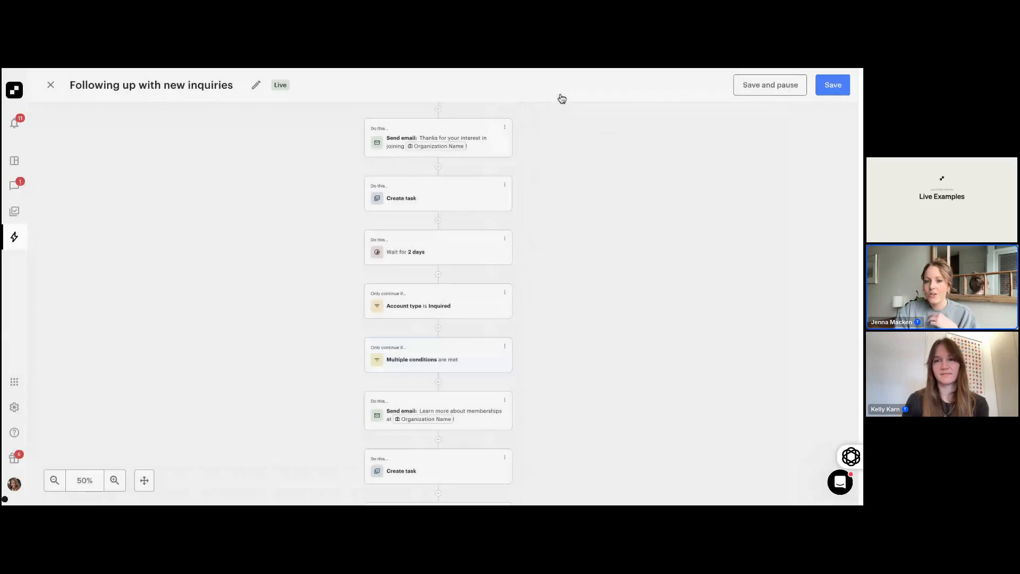
- Review the remaining steps of the inquiry automation, including which account type the final Change account type action assigns
scroll(466, 335, "down", 2)
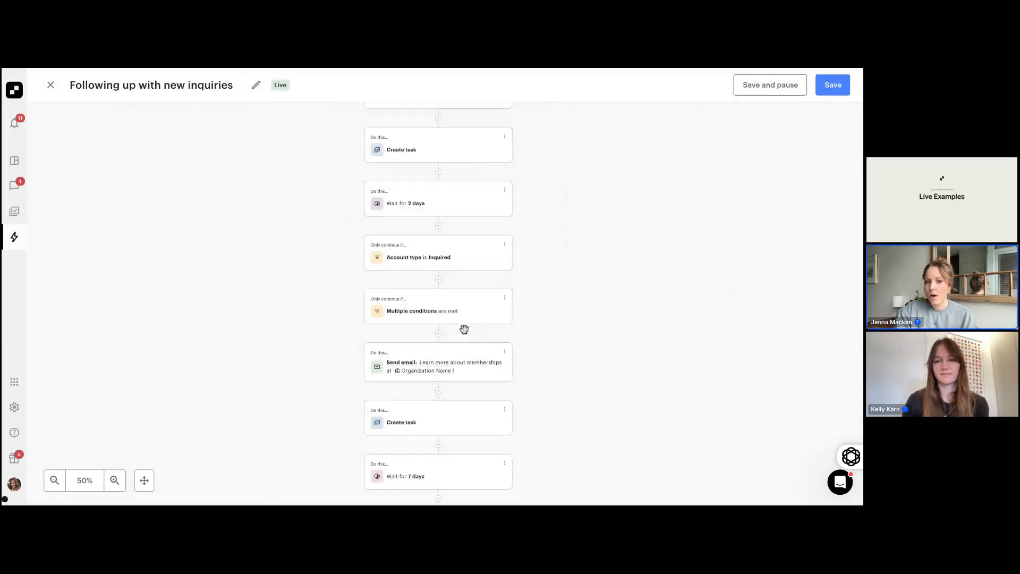
scroll(466, 332, "down", 2)
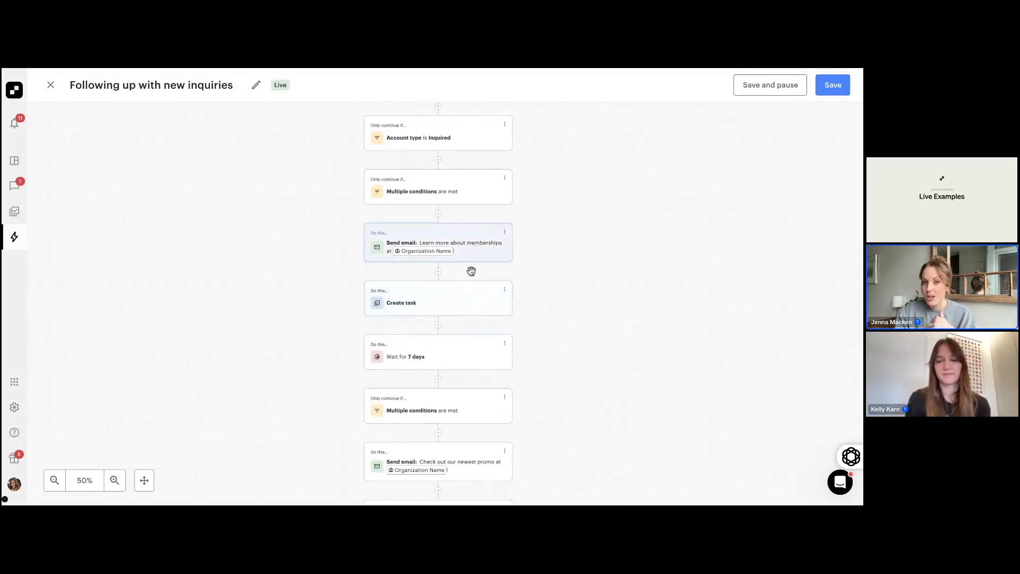
scroll(449, 366, "down", 2)
scroll(449, 367, "down", 3)
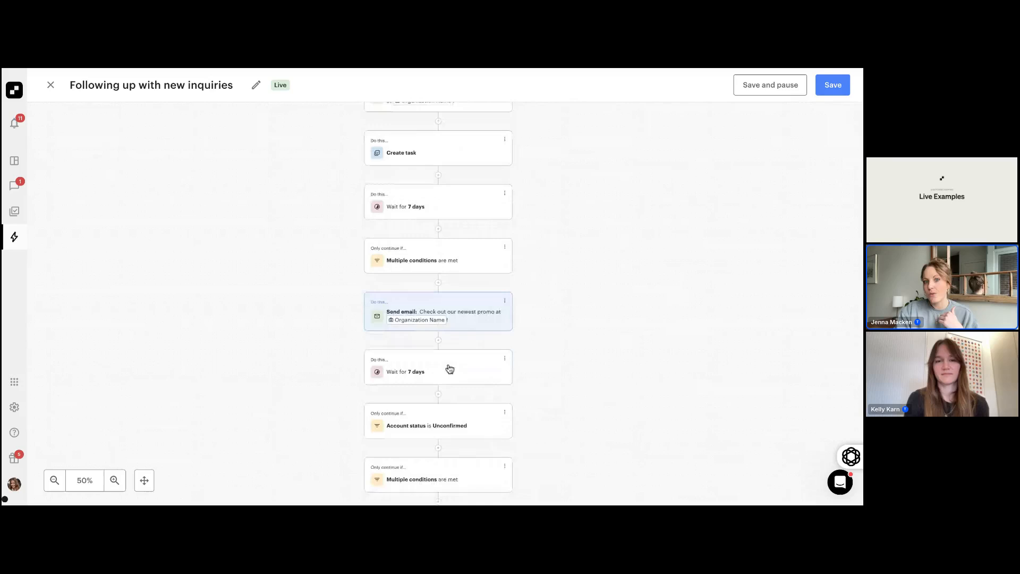
scroll(434, 386, "down", 2)
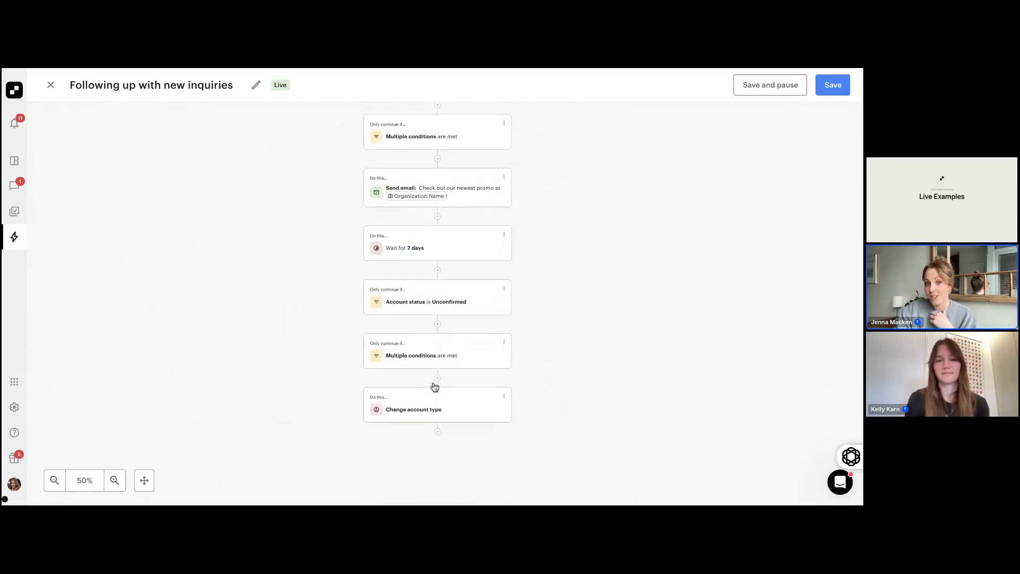
scroll(440, 188, "up", 1)
scroll(440, 188, "up", 1)
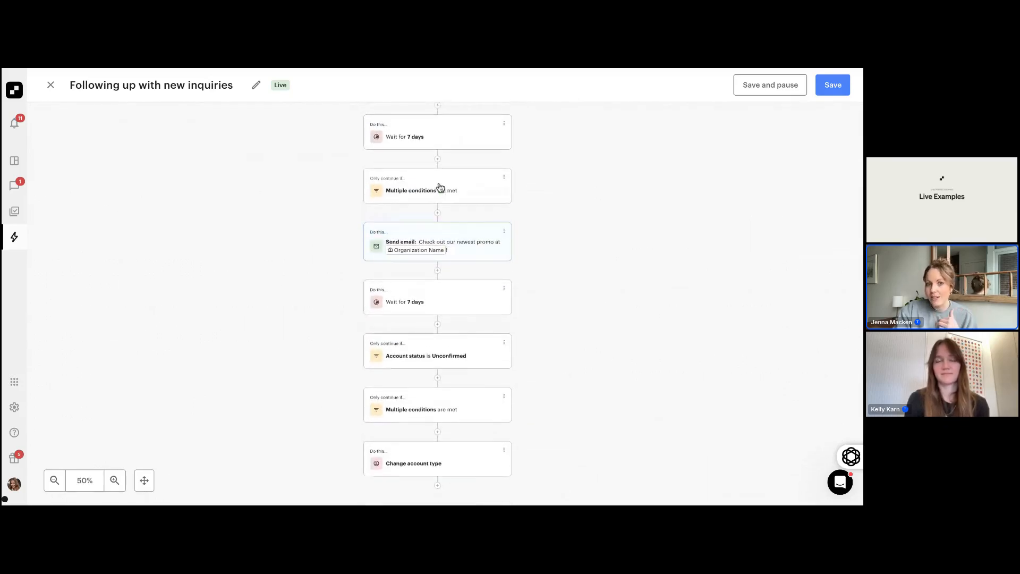
scroll(417, 356, "down", 1)
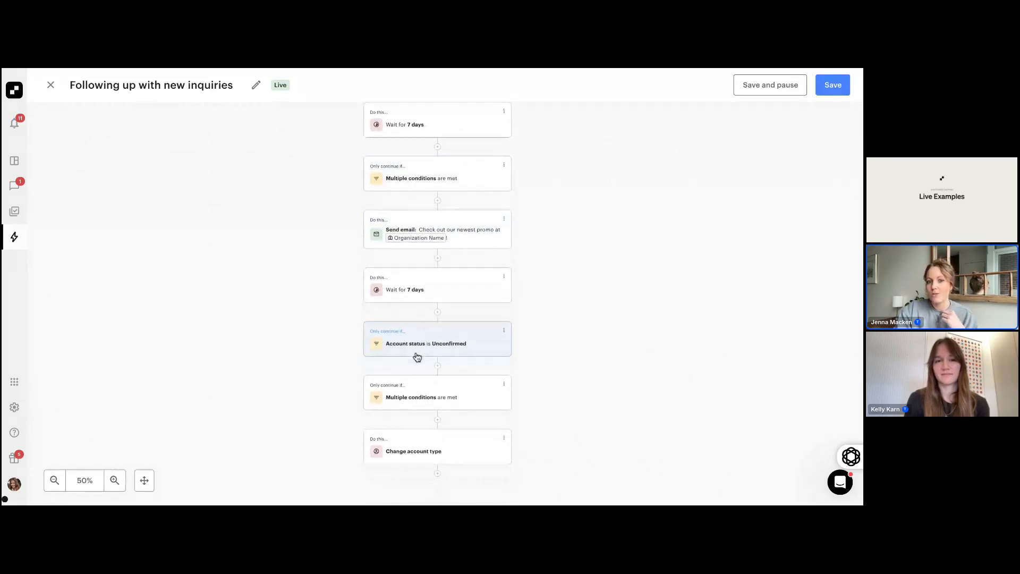
left_click(410, 448)
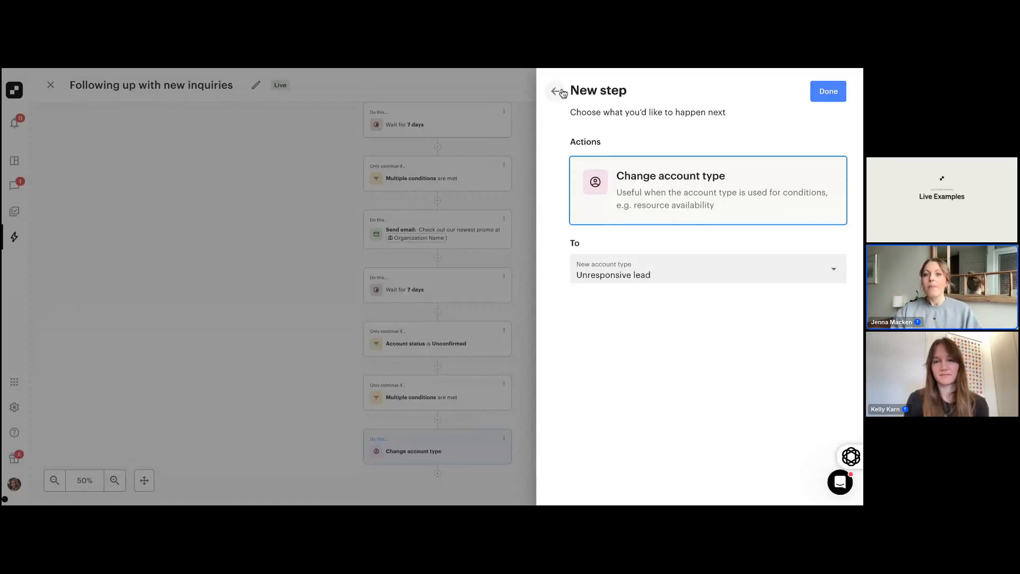
left_click(562, 93)
left_click(557, 91)
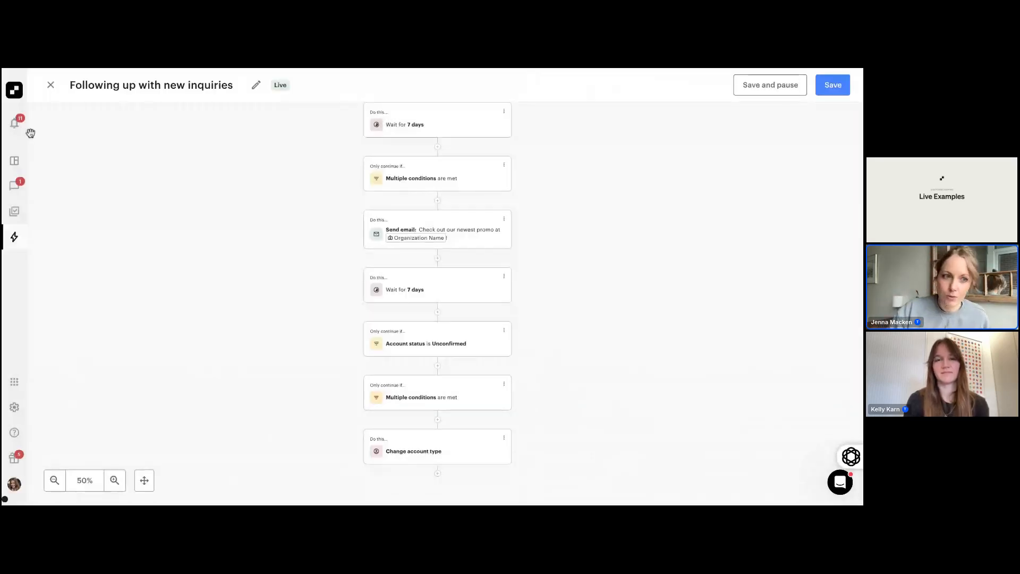
- Leave the automation editor and open the list of all users
left_click(15, 162)
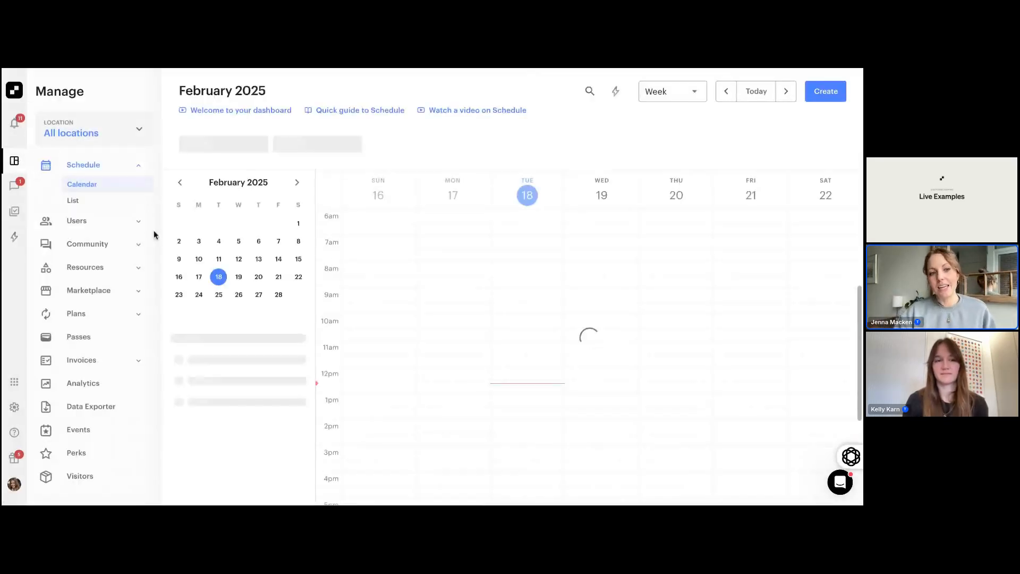
left_click(109, 229)
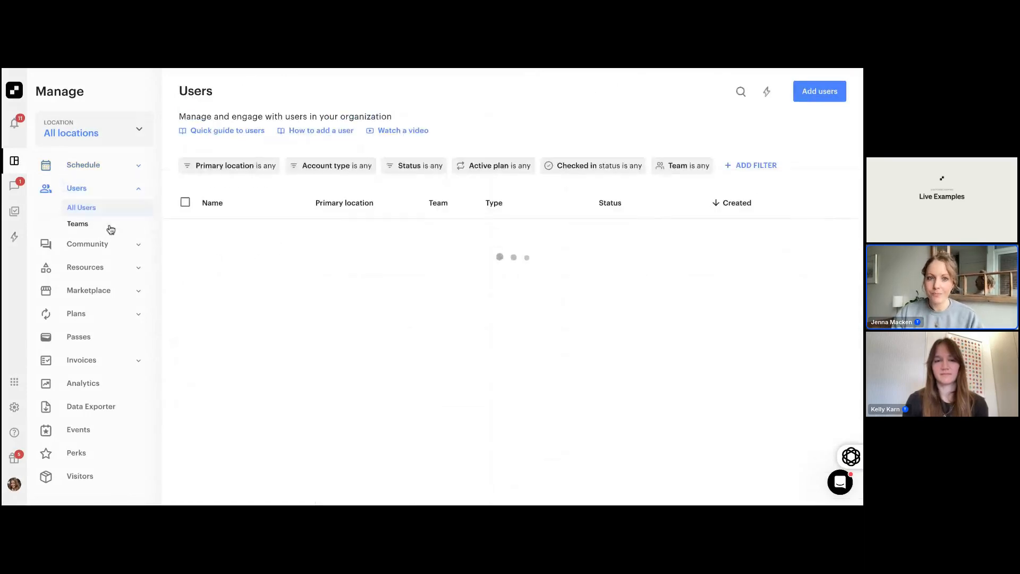
- Filter the user list to the Unresponsive lead account type
left_click(329, 172)
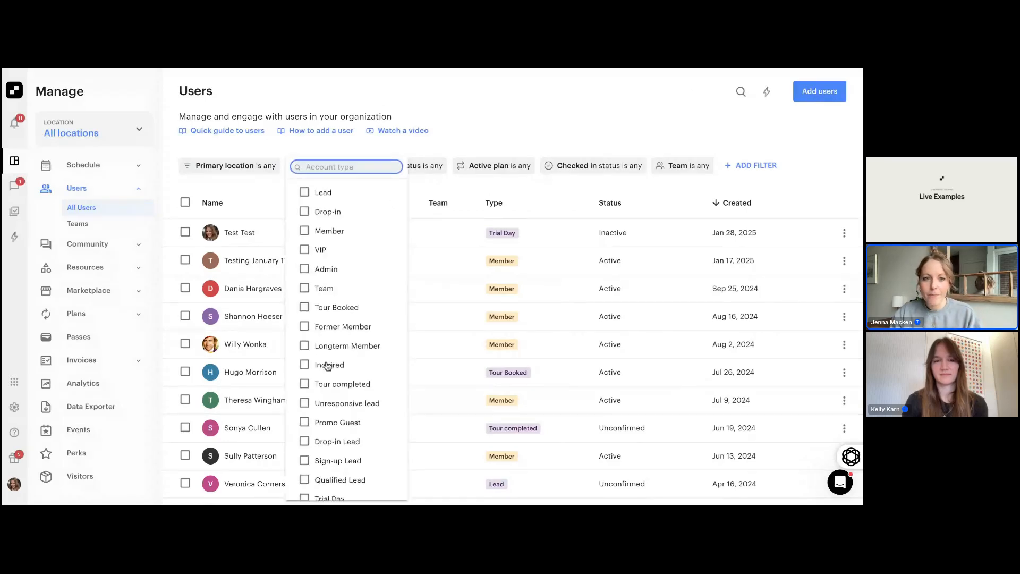
scroll(328, 366, "down", 1)
left_click(335, 390)
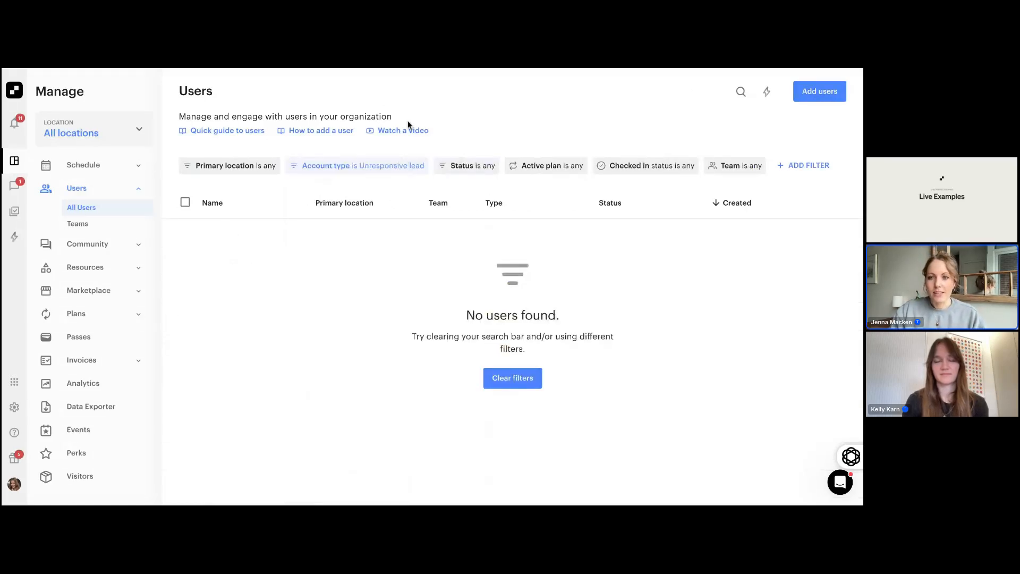
- Clear the current account type filter and filter the user list by Member instead
left_click(418, 166)
left_click(317, 167)
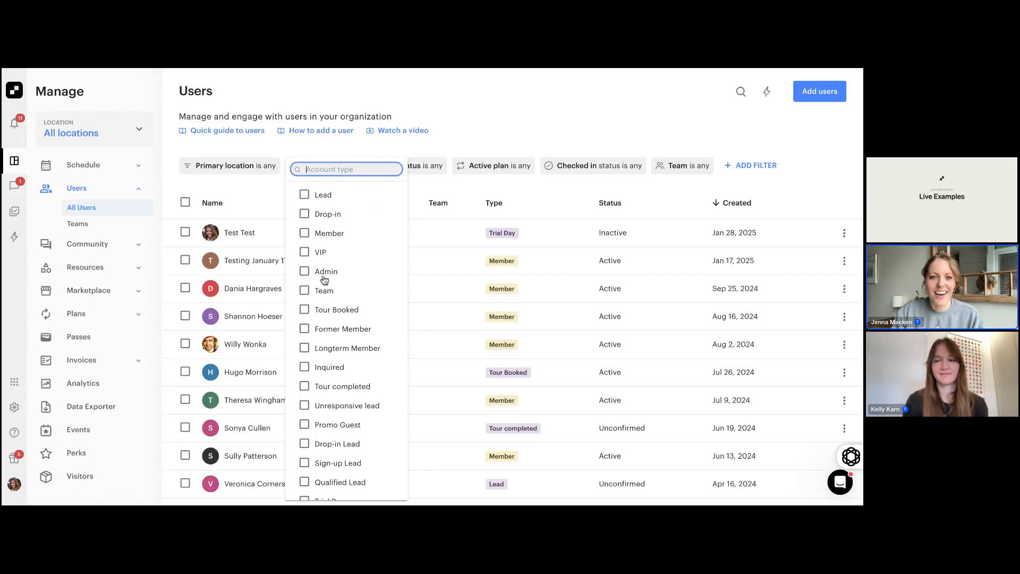
left_click(304, 233)
left_click(465, 117)
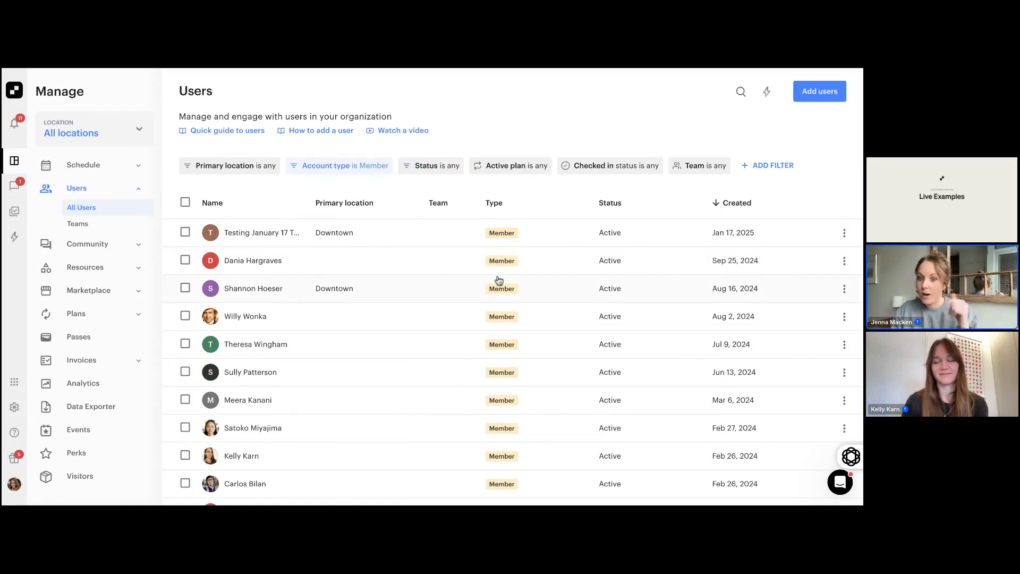
- Select all users in the filtered member list and show the automations that can be run for them in bulk
left_click(185, 202)
scroll(310, 291, "down", 3)
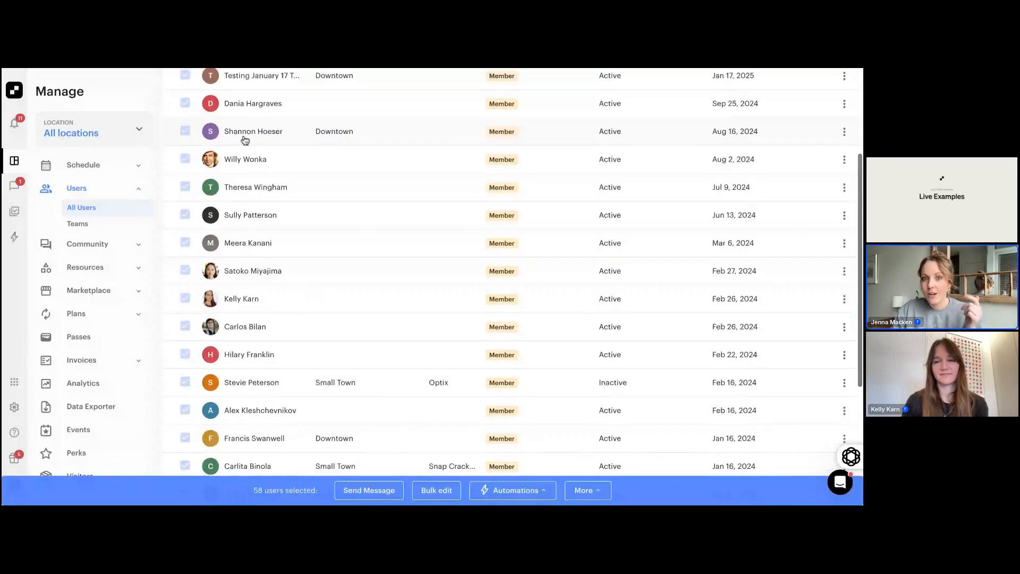
left_click(520, 495)
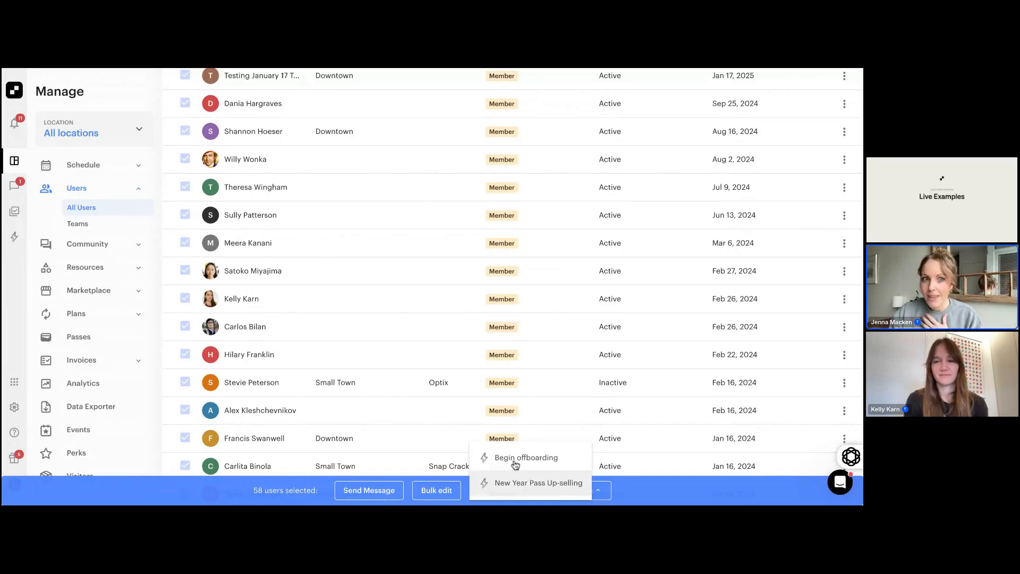
scroll(439, 285, "up", 3)
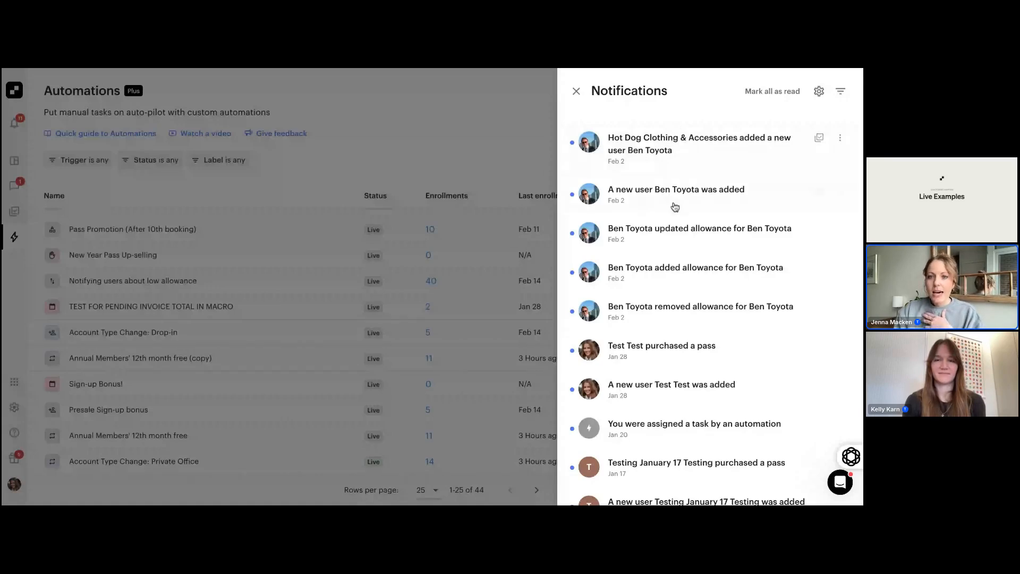
- Examine the notification settings, including the task, booking and automation alerts, and close the notifications without saving
scroll(653, 325, "down", 3)
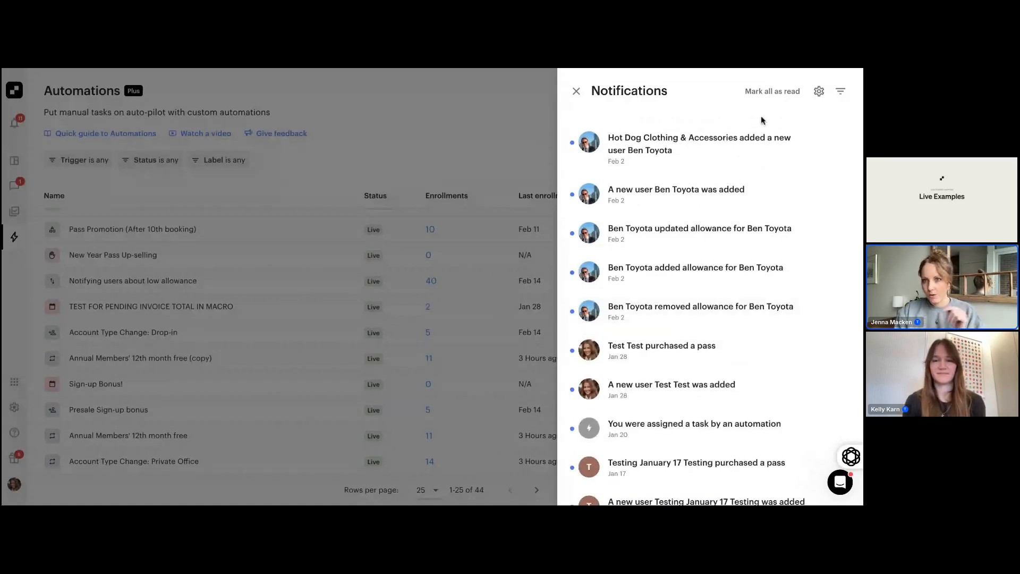
left_click(818, 92)
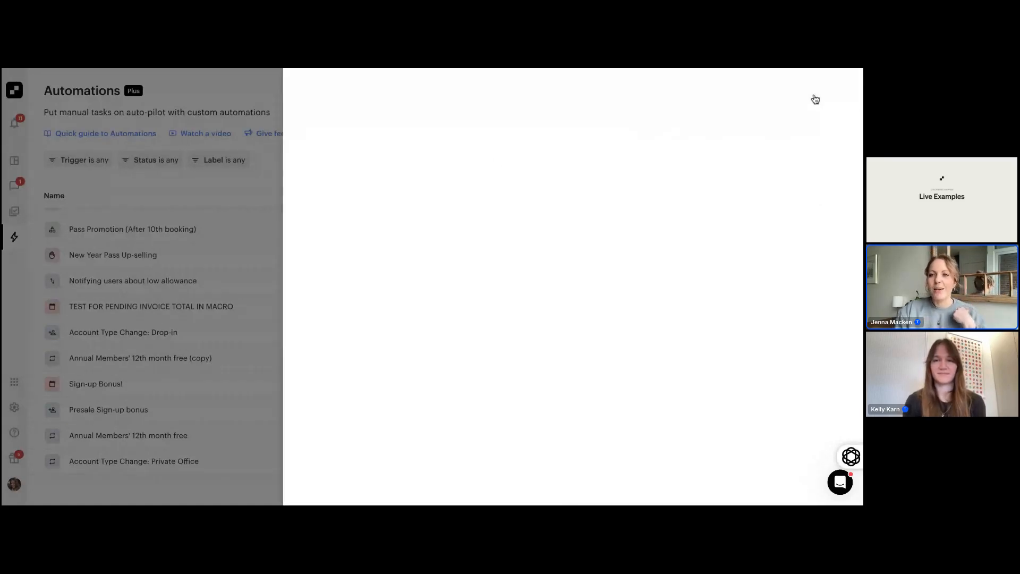
scroll(391, 345, "down", 4)
scroll(390, 343, "down", 5)
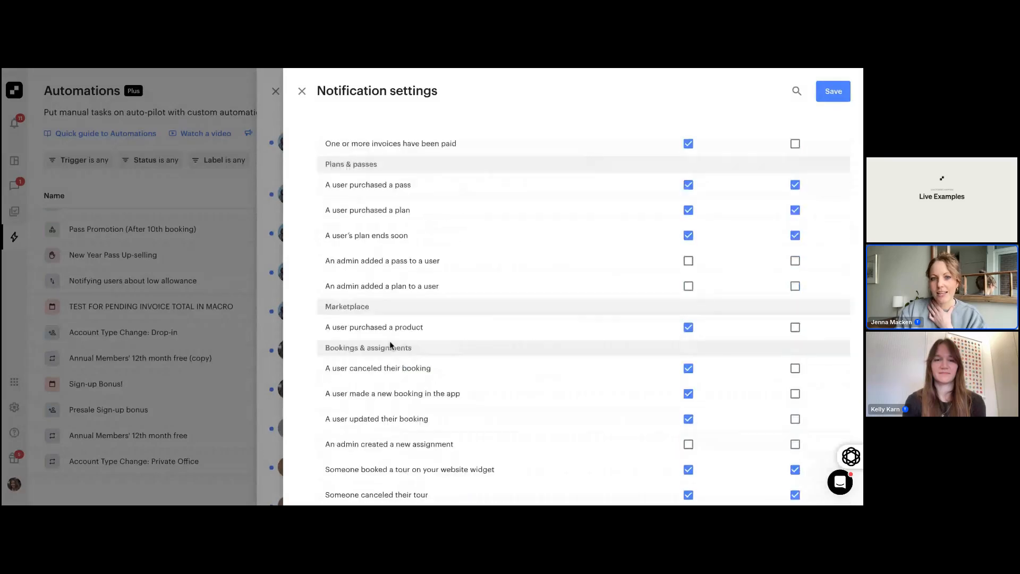
scroll(771, 239, "down", 3)
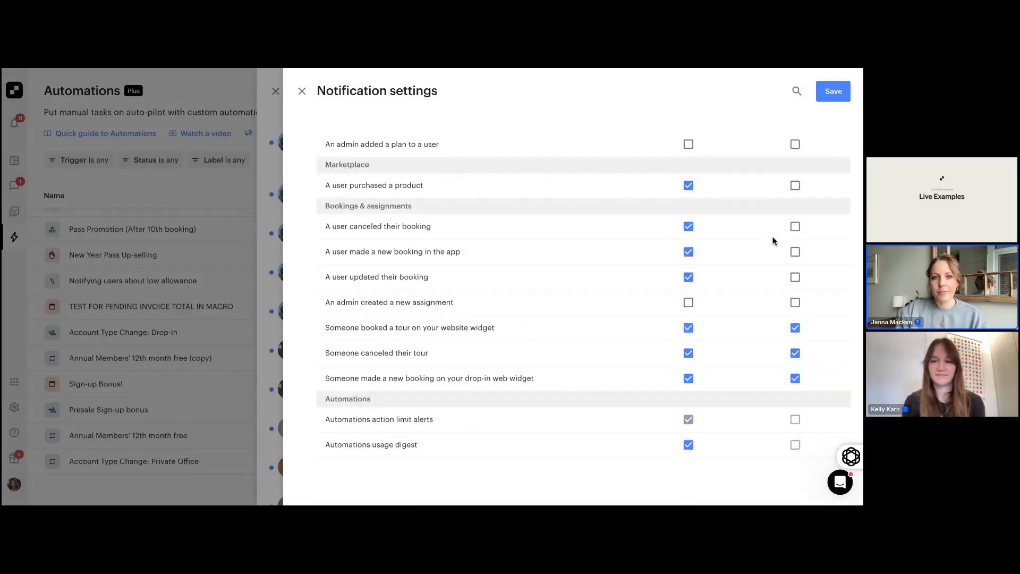
scroll(794, 152, "up", 3)
scroll(795, 154, "up", 4)
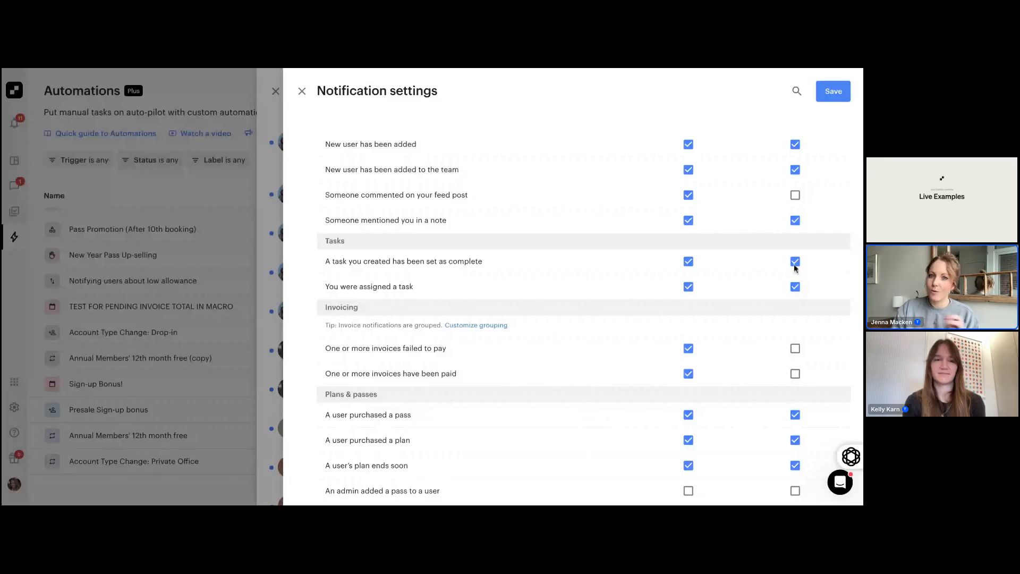
left_click(302, 92)
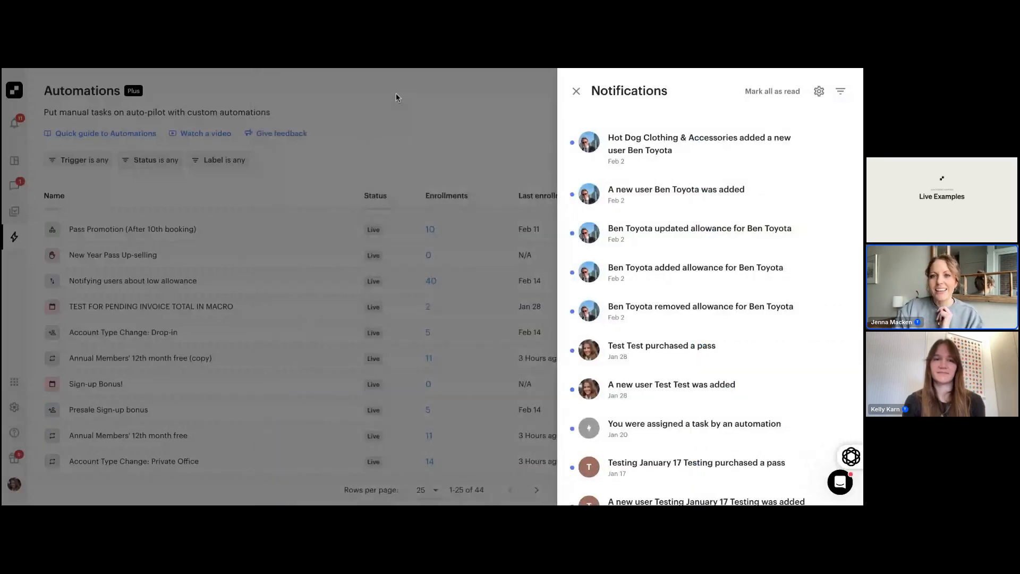
left_click(396, 96)
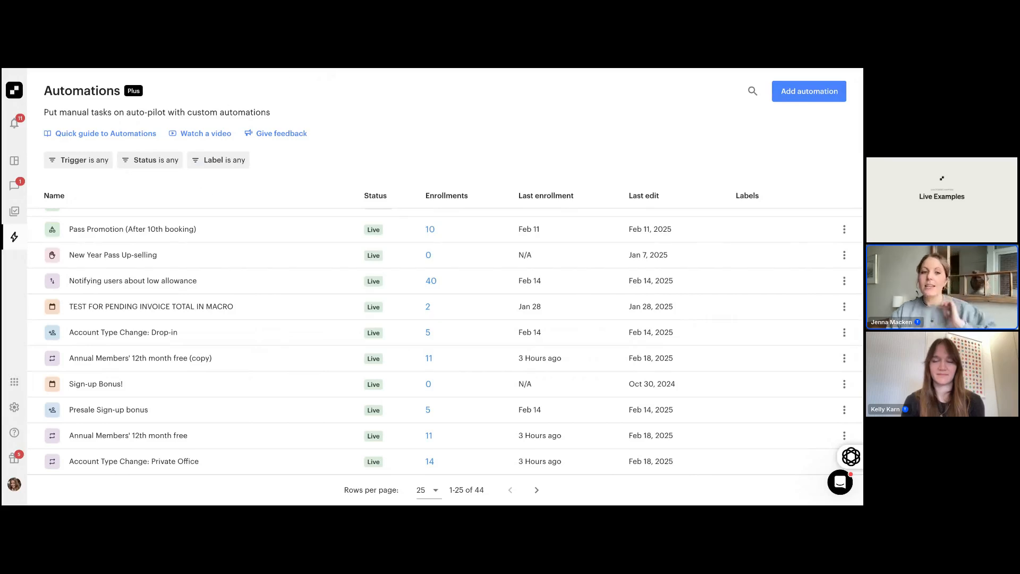
- Look at the options for adding an automation, from recipes or from scratch, and return to the automations list
left_click(788, 94)
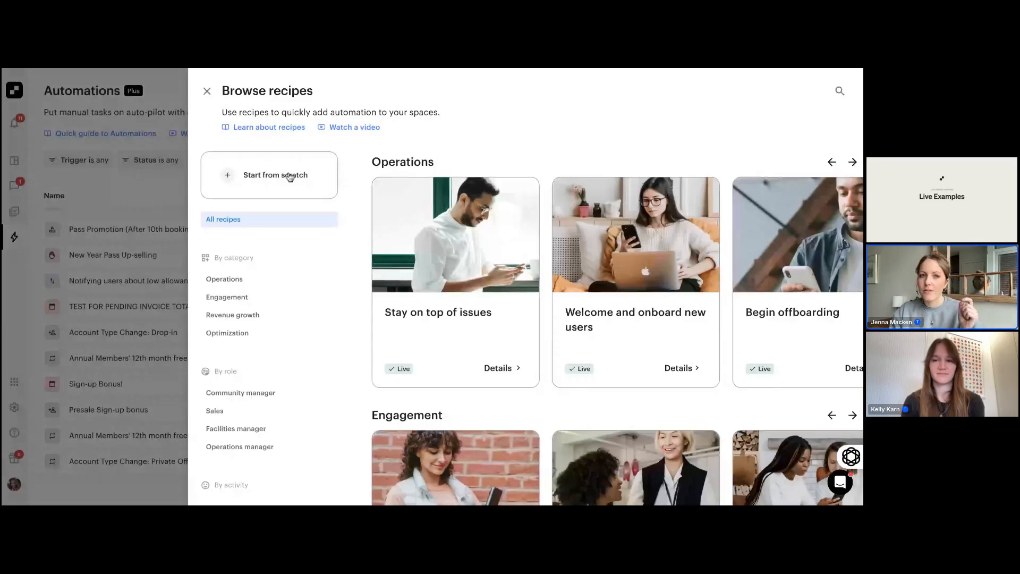
left_click(117, 236)
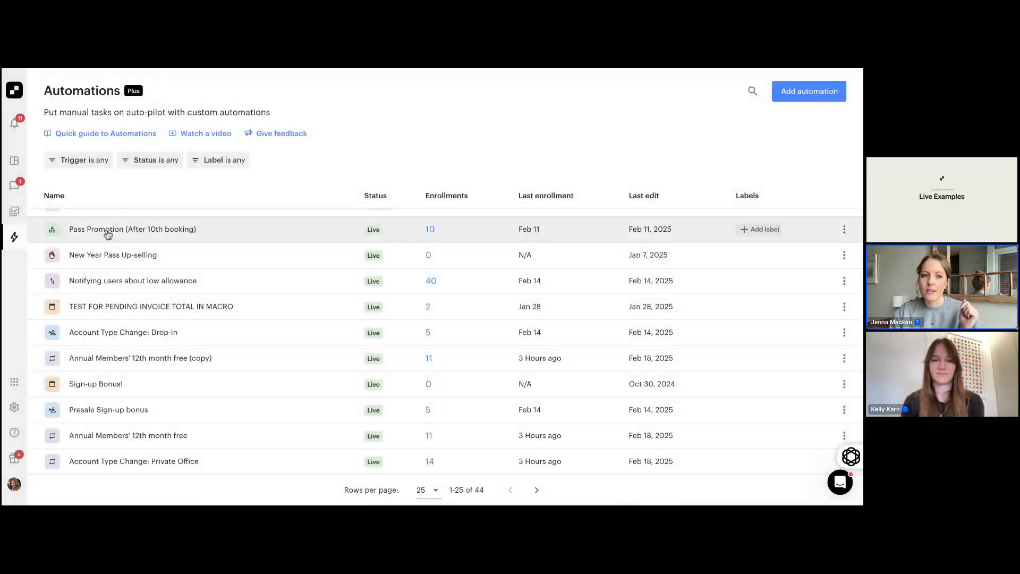
- Open the details of the "Confirm User has downloaded the app before first visit" automation and review its preview steps
scroll(108, 236, "up", 3)
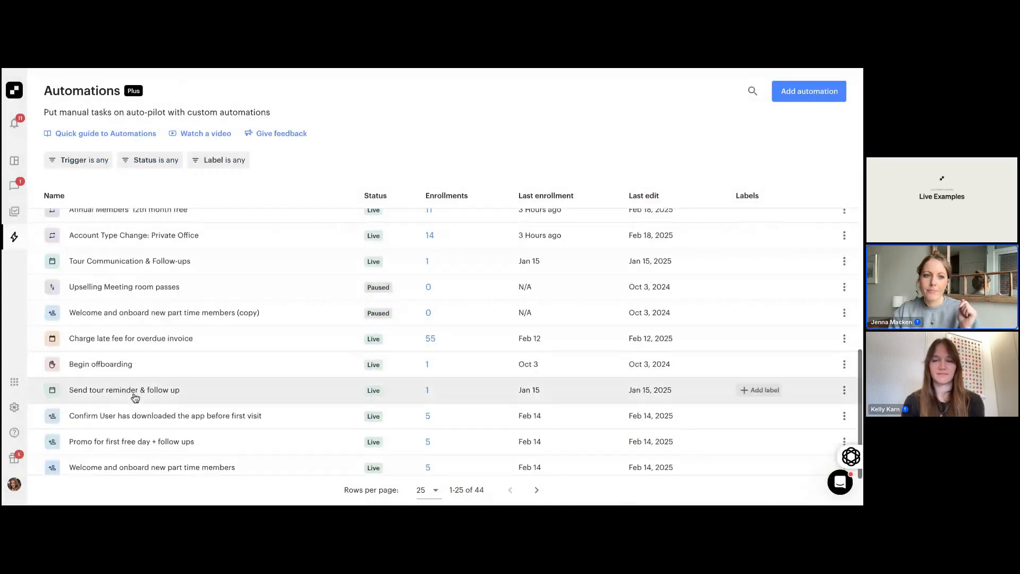
scroll(132, 393, "down", 7)
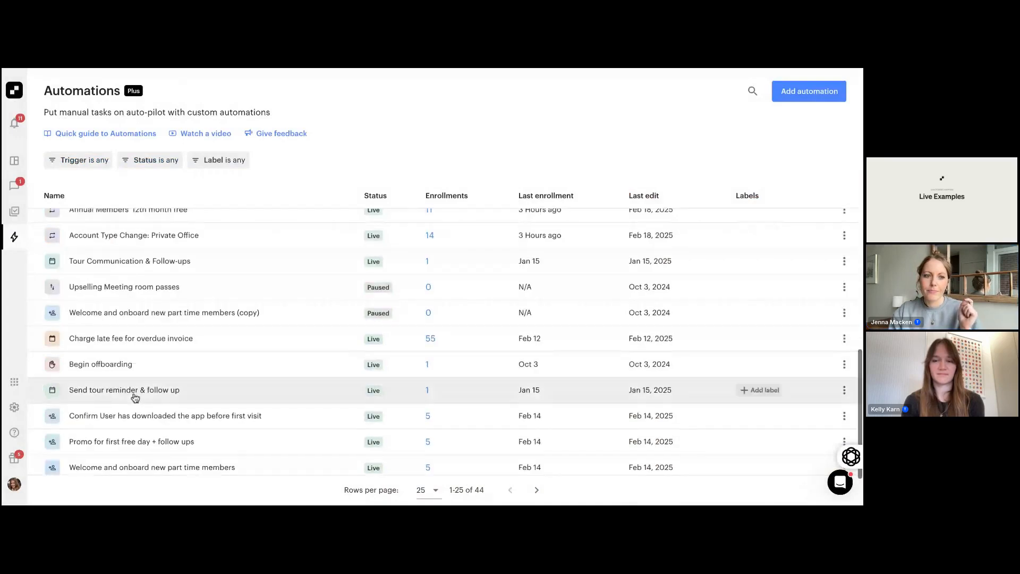
left_click(93, 417)
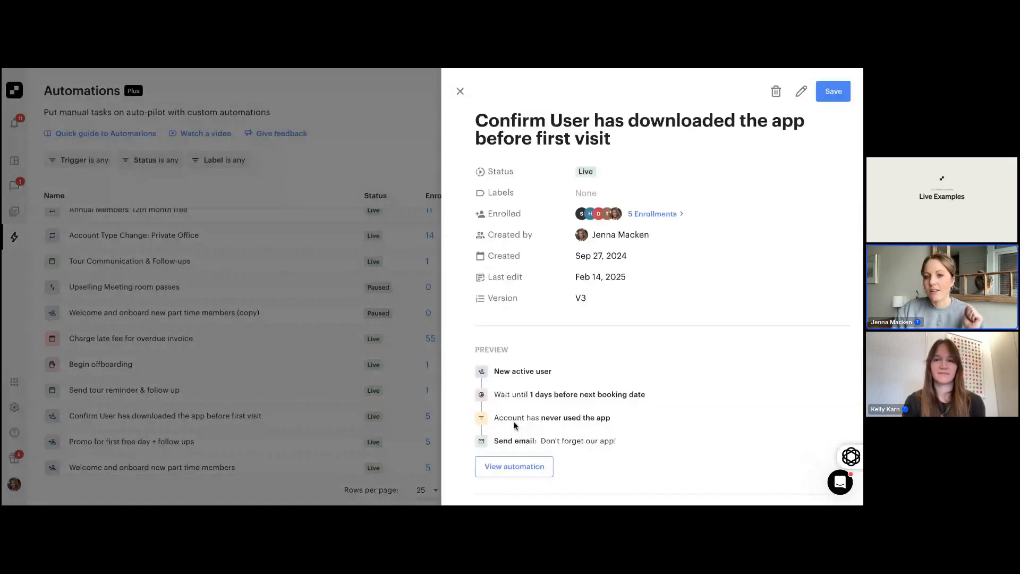
scroll(497, 388, "down", 1)
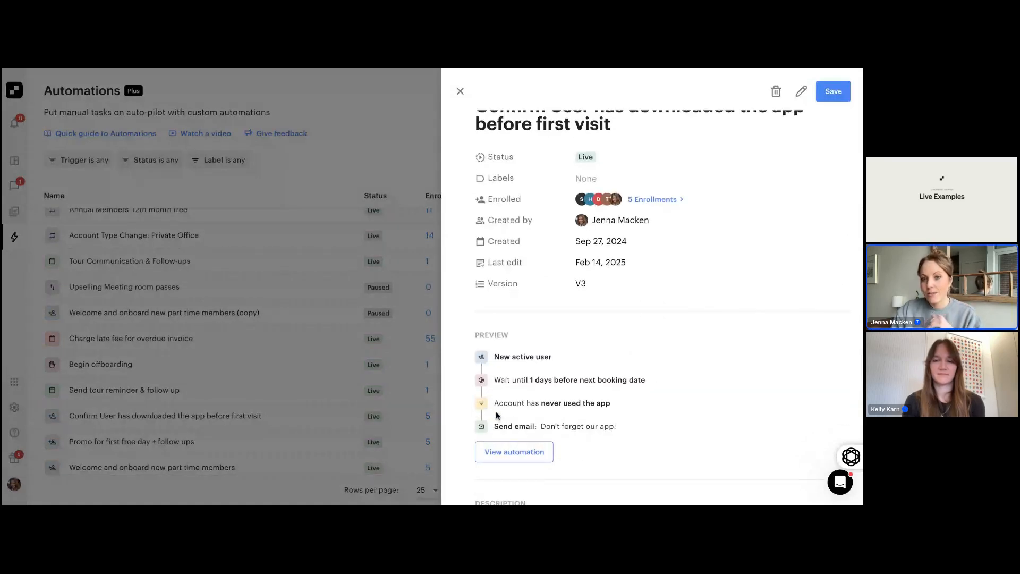